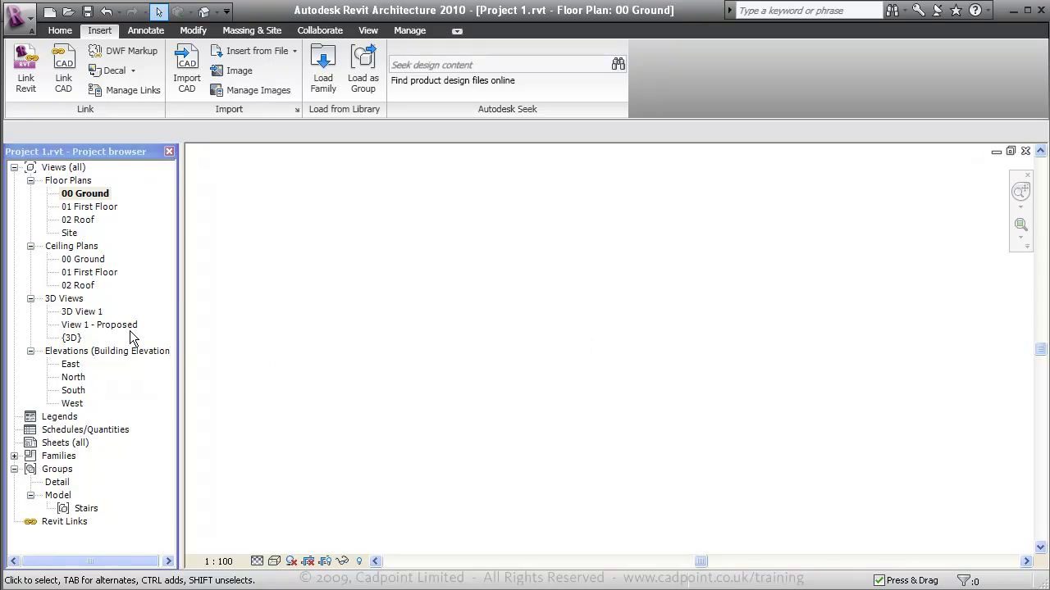
Check the levels in the East elevation, then import Plan.jpg into the 00 Ground plan
double_click(69, 364)
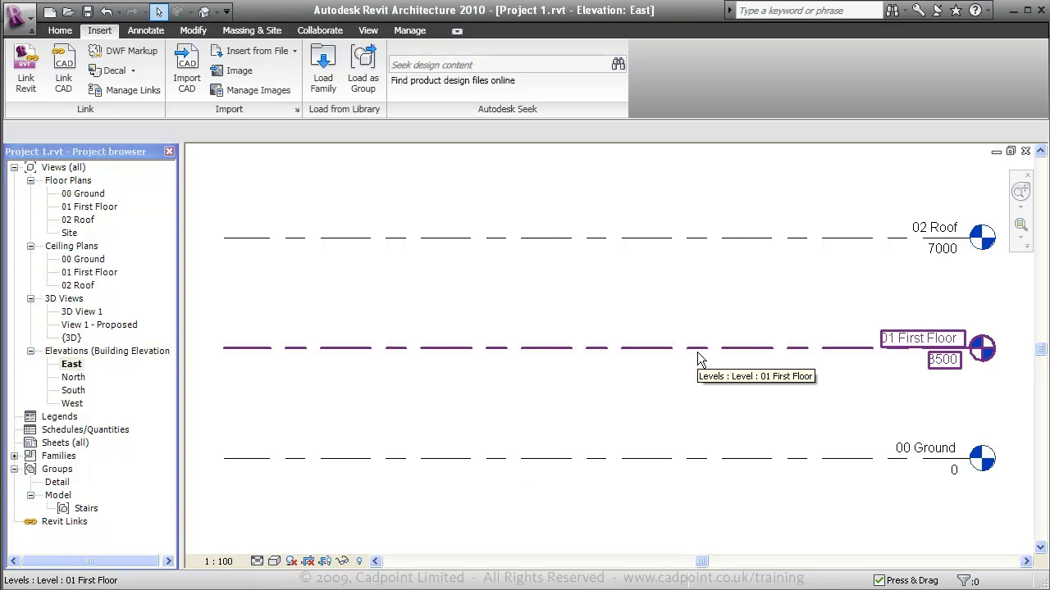
double_click(94, 194)
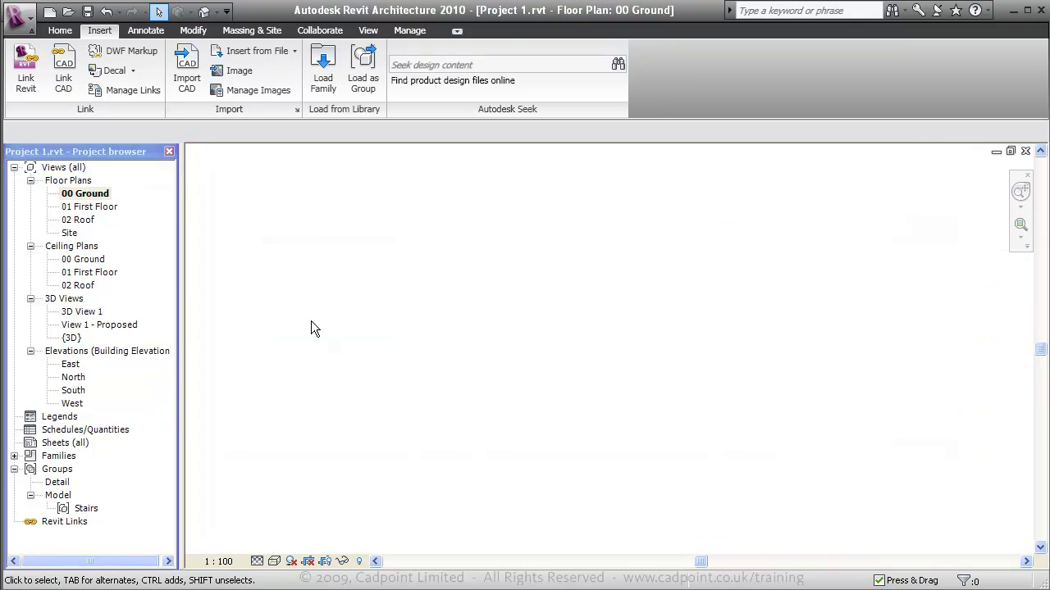
left_click(224, 75)
double_click(287, 138)
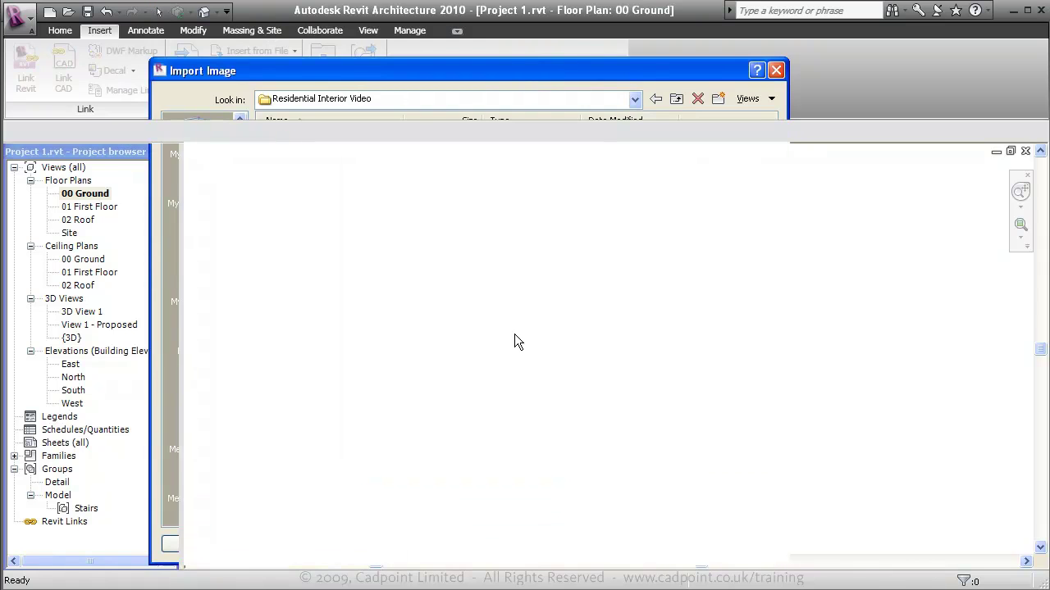
left_click(583, 346)
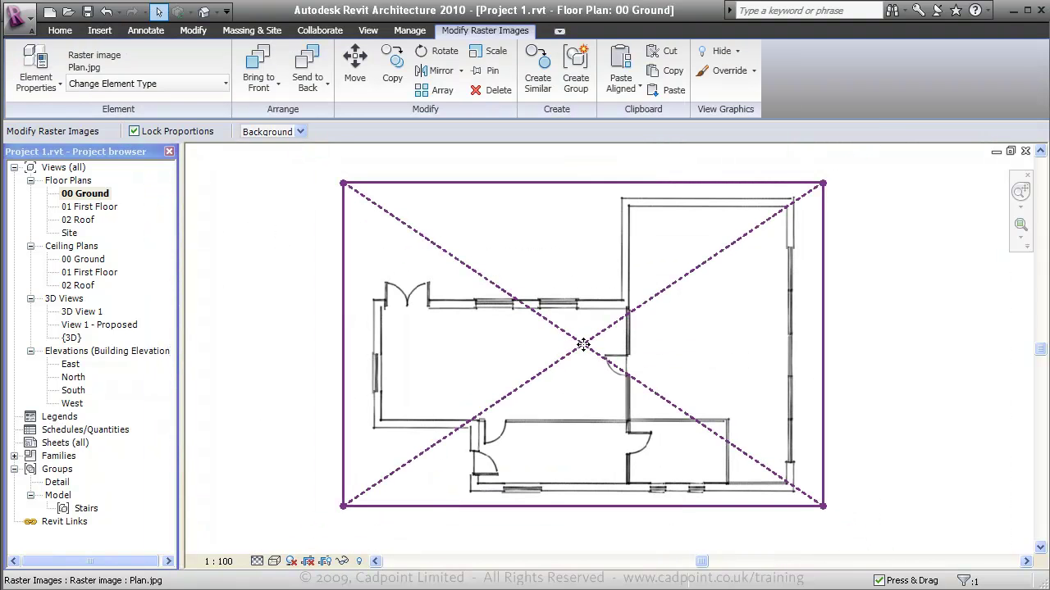
Rescale the imported sketch between two reference points to a 16500 length
scroll(477, 424, "up", 2)
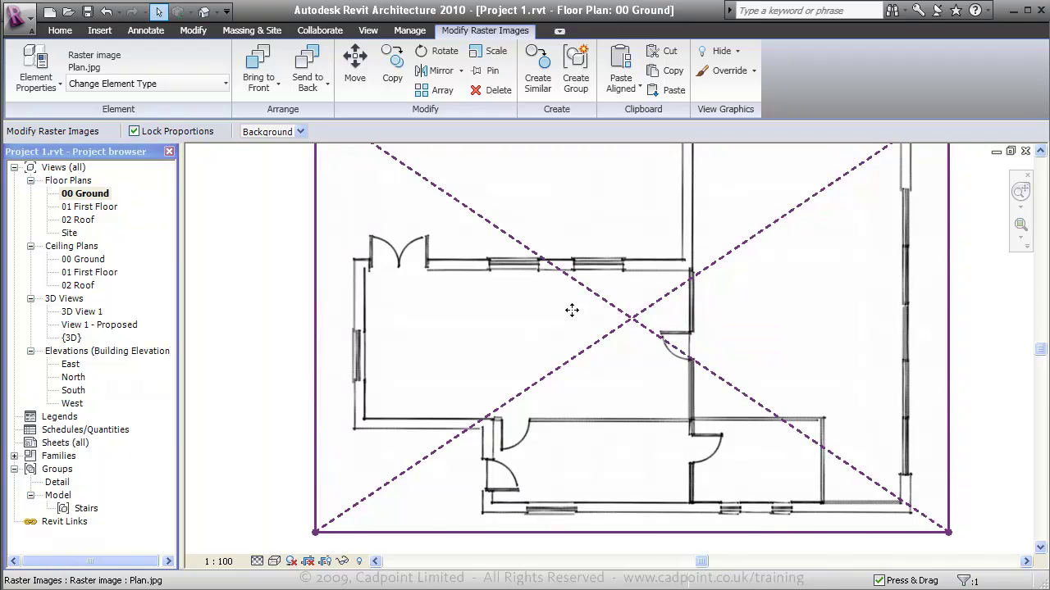
left_click(490, 52)
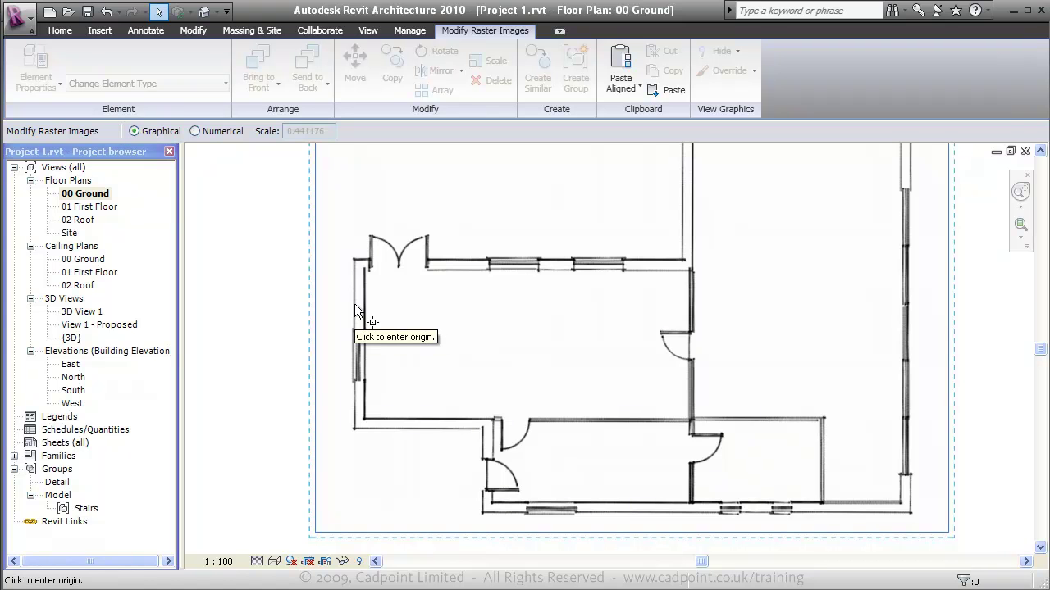
left_click(356, 310)
left_click(690, 316)
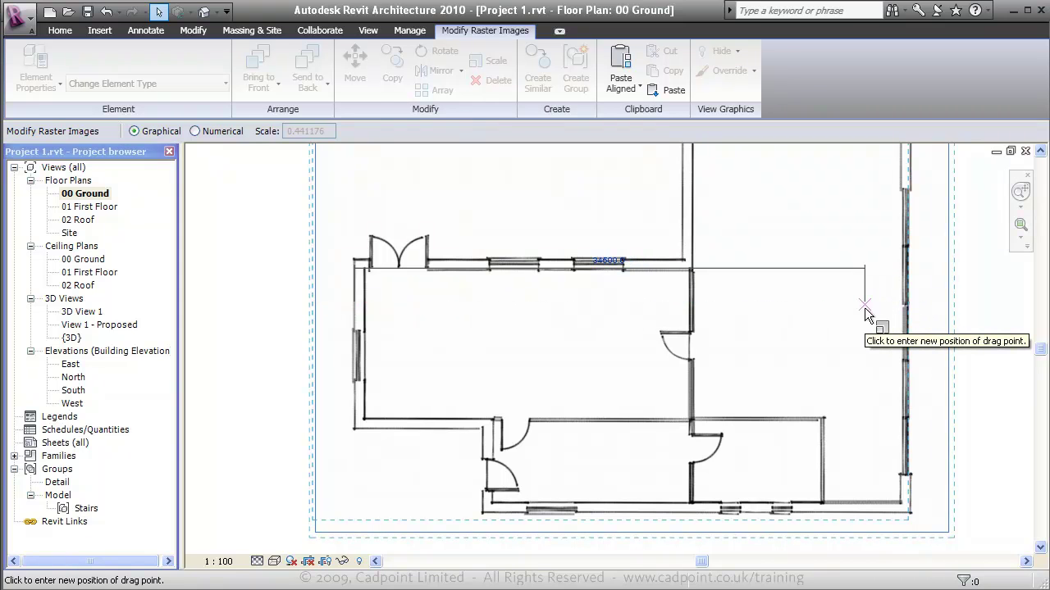
type("16500")
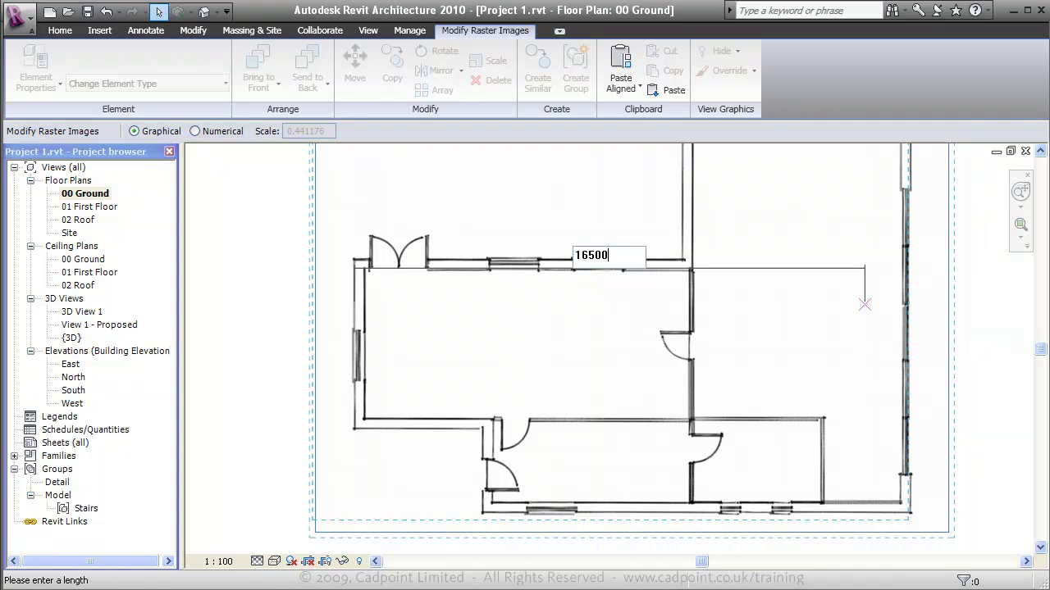
key("Return")
scroll(410, 293, "down", 2)
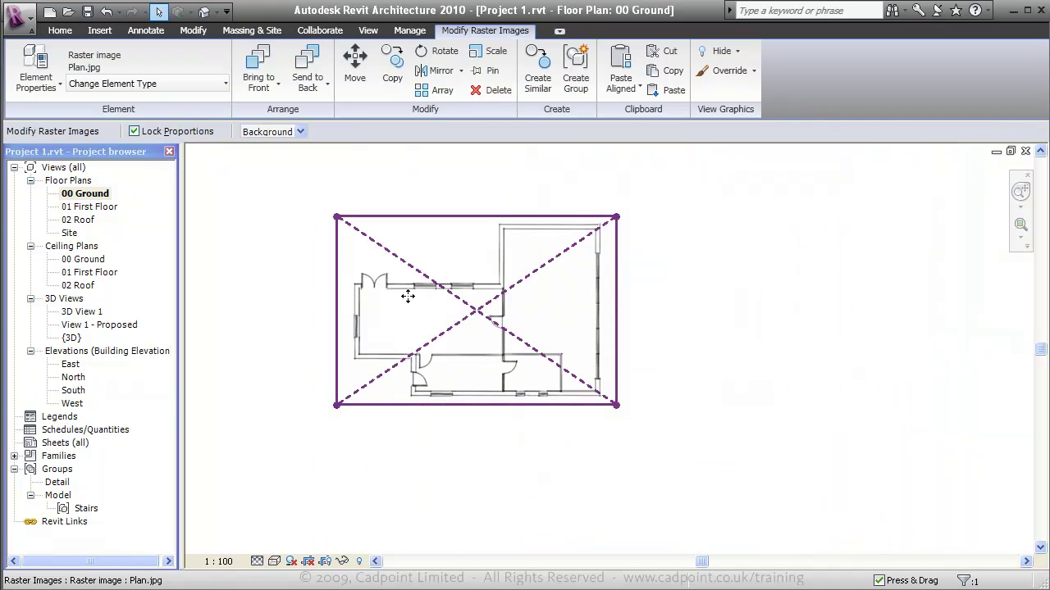
scroll(407, 296, "up", 2)
scroll(408, 297, "up", 1)
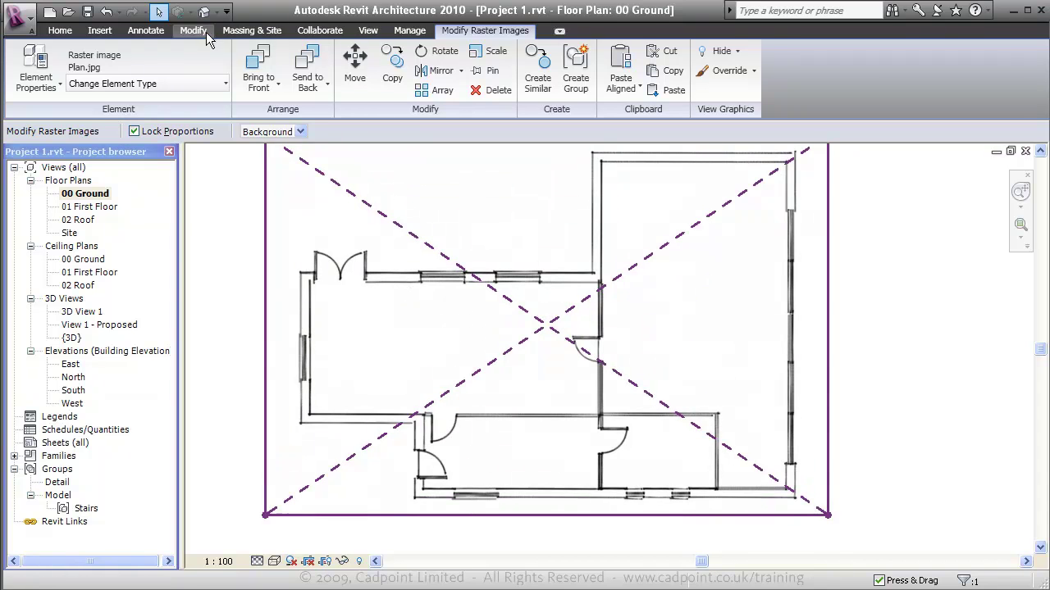
left_click(194, 30)
left_click(305, 73)
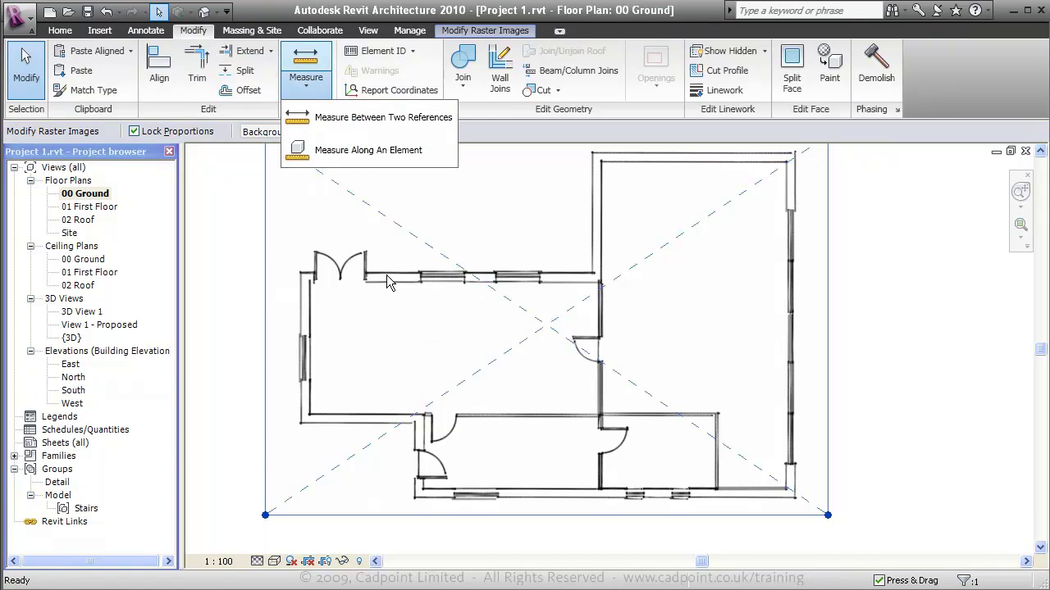
left_click(365, 117)
scroll(393, 285, "up", 3)
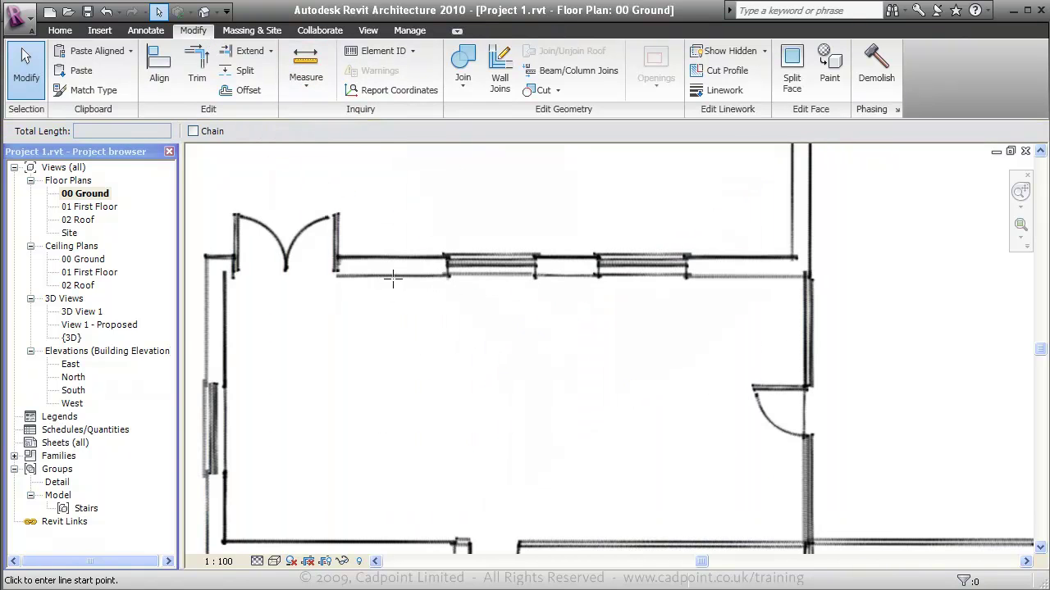
left_click(391, 276)
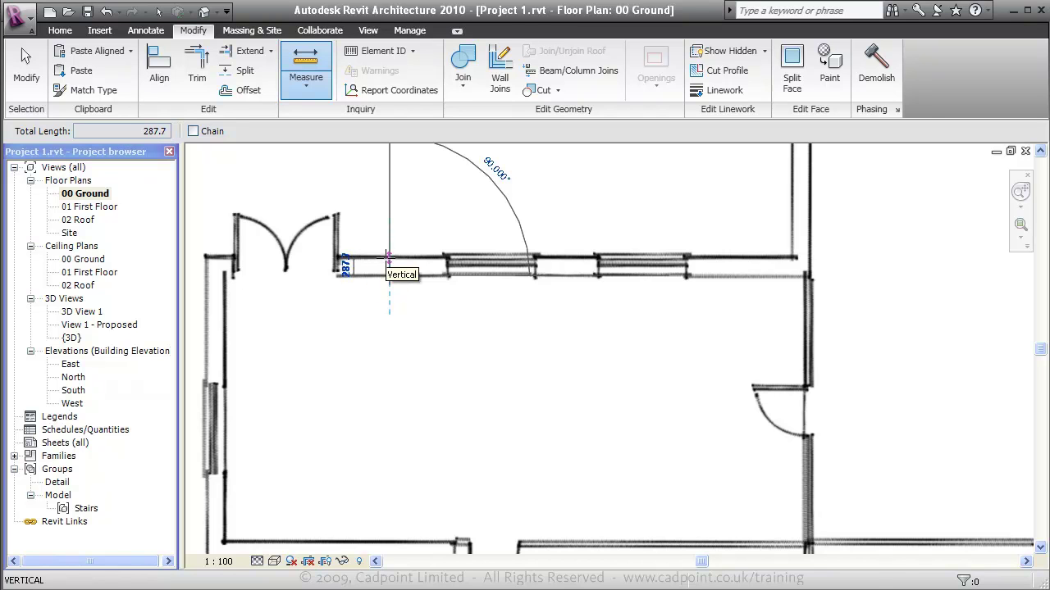
key("Escape")
key("Escape")
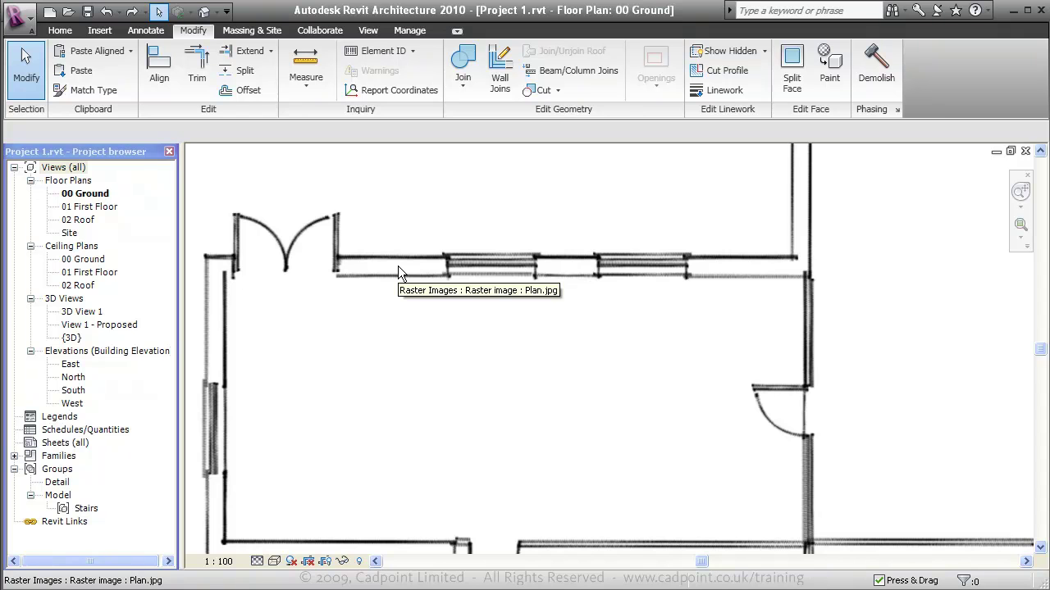
Set up Concept - 300mm walls rising to 02 Roof, located by exterior finish face
left_click(68, 33)
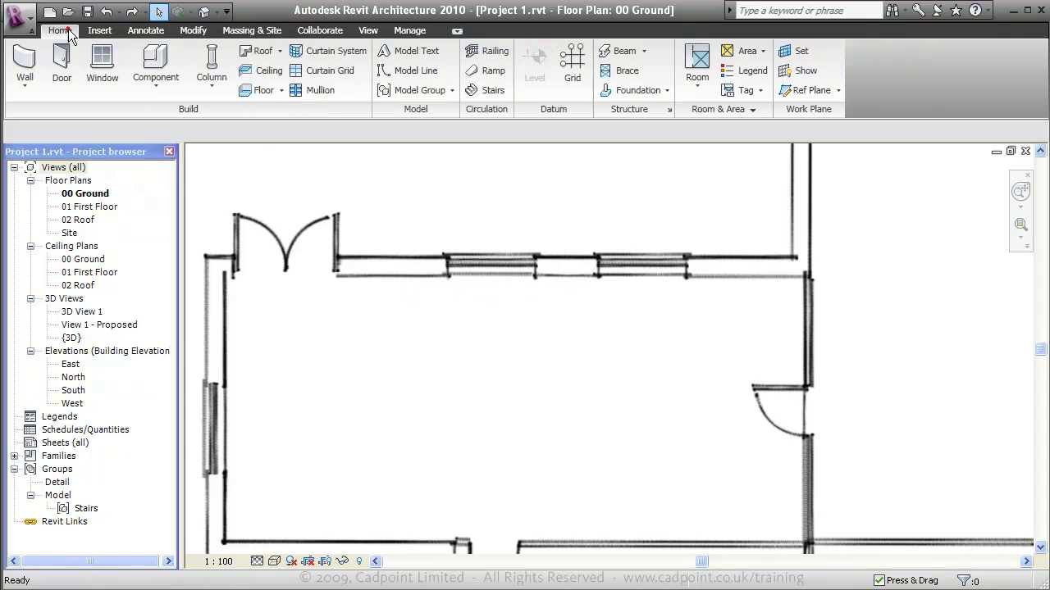
left_click(24, 59)
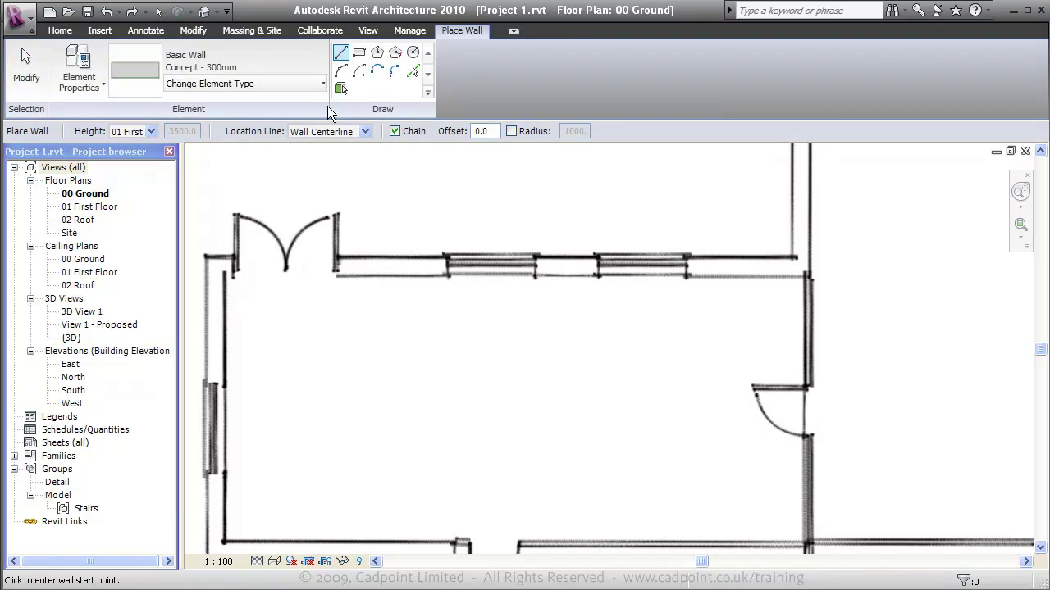
left_click(310, 85)
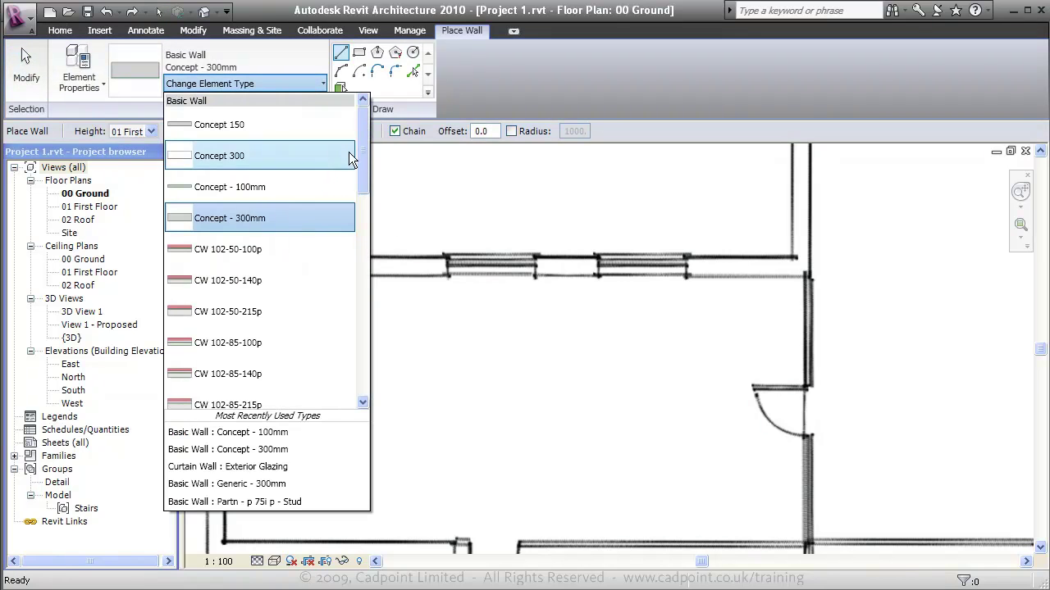
left_click(323, 219)
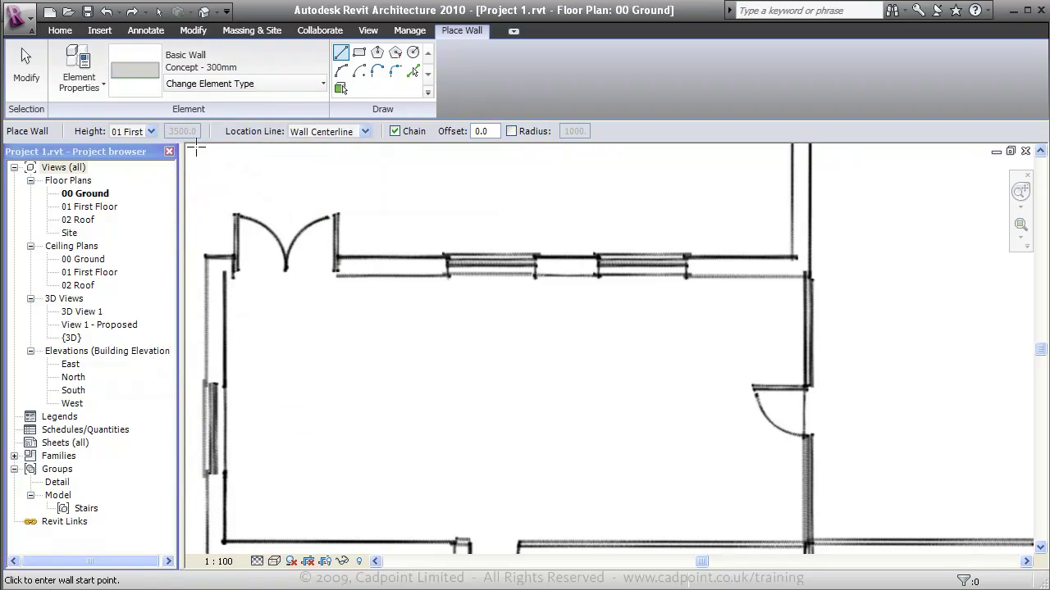
left_click(152, 131)
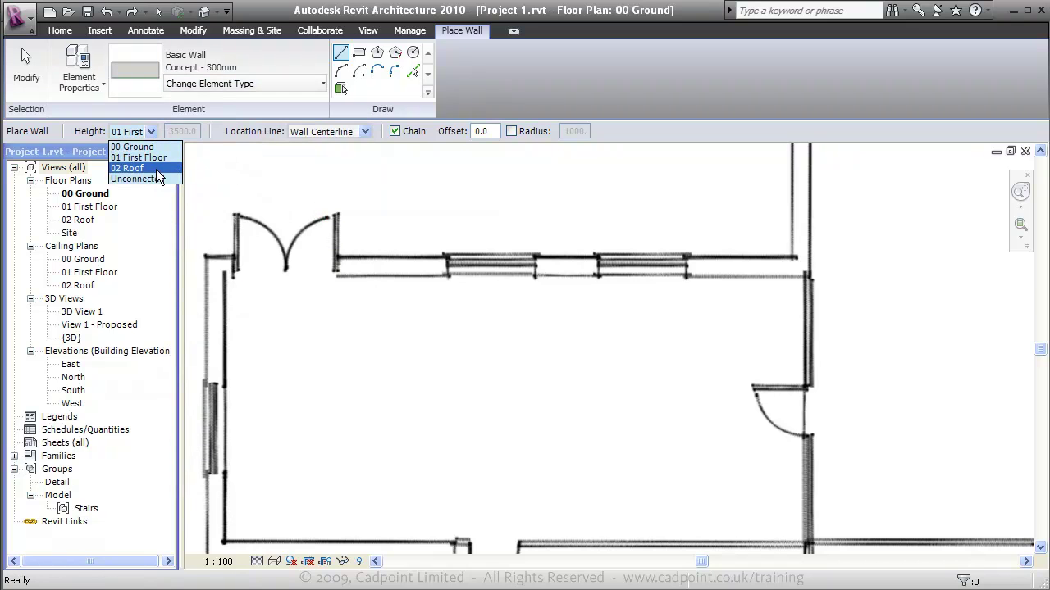
left_click(155, 168)
left_click(364, 131)
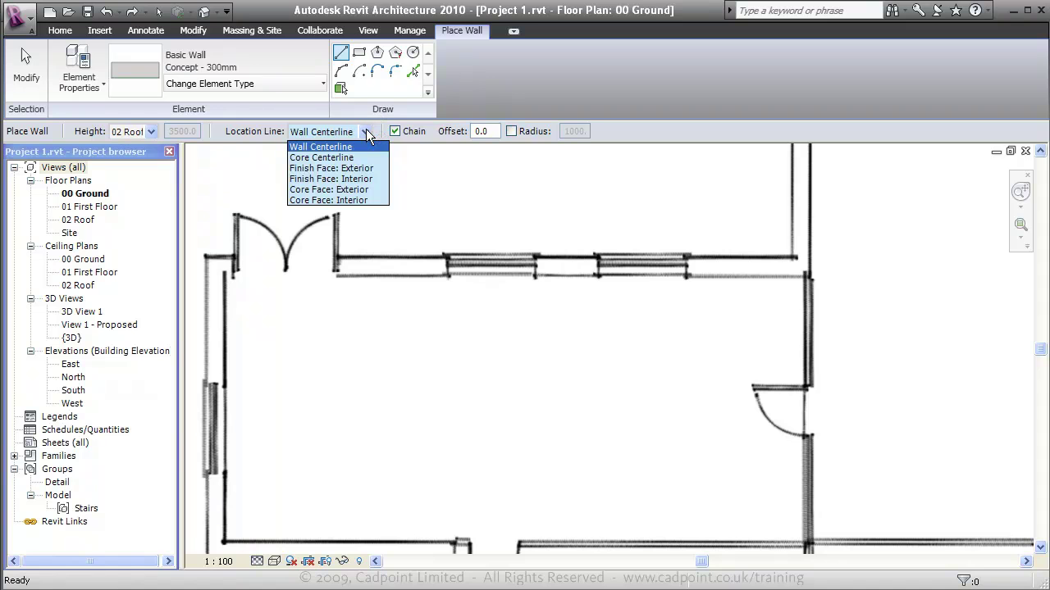
left_click(366, 170)
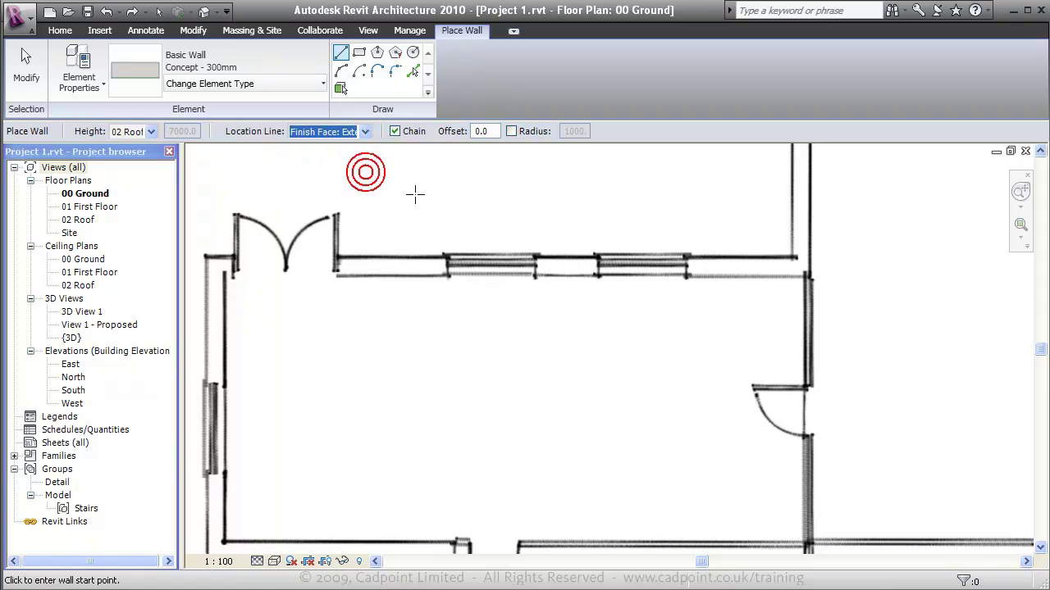
Draw the top exterior walls from the top-left corner across the right wing
left_click(205, 257)
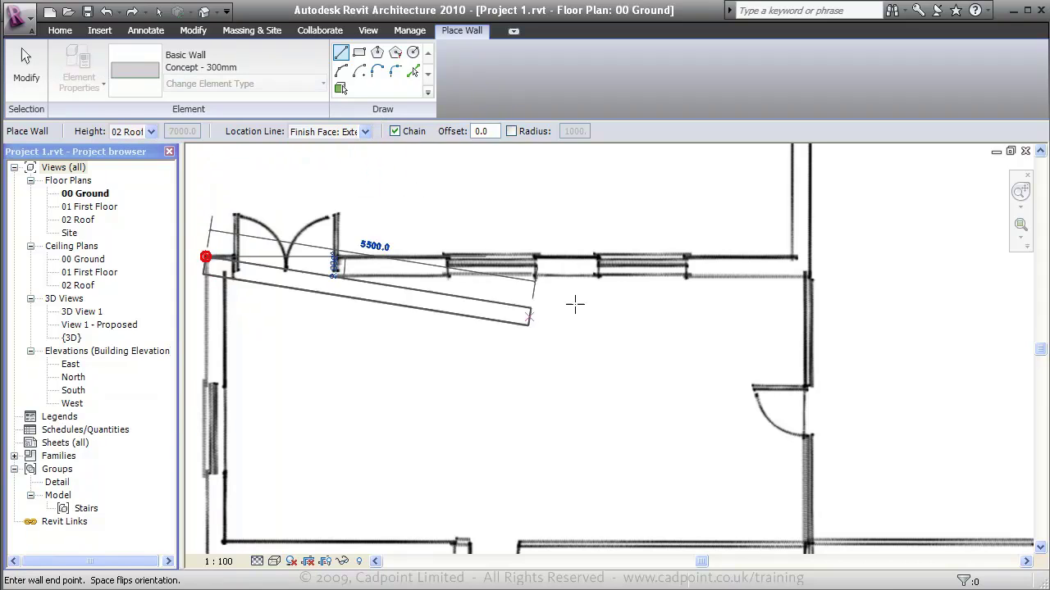
left_click(792, 257)
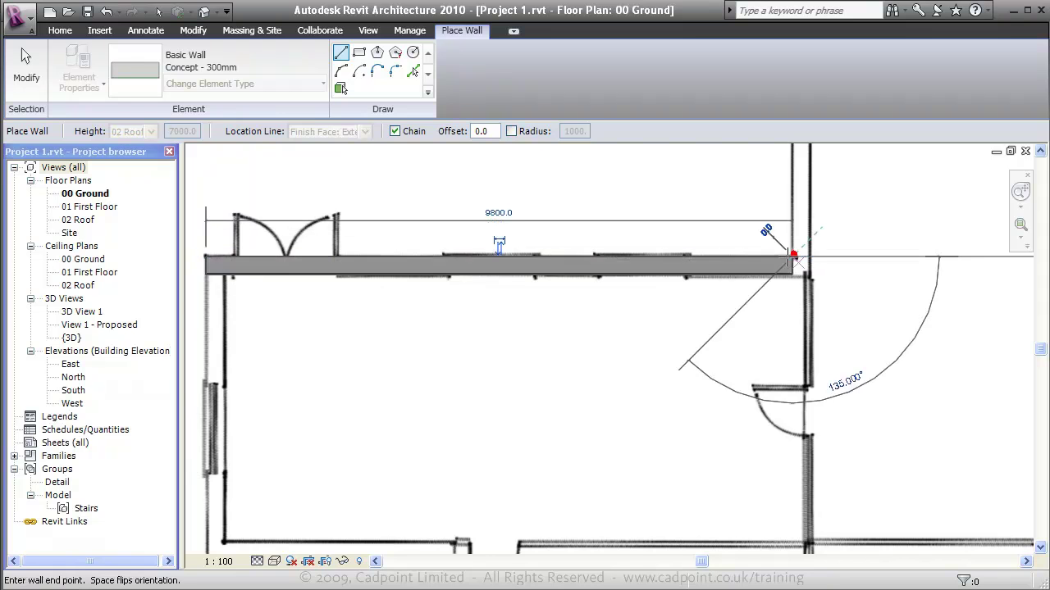
middle_click_drag(789, 256, 750, 457)
scroll(745, 438, "down", 3)
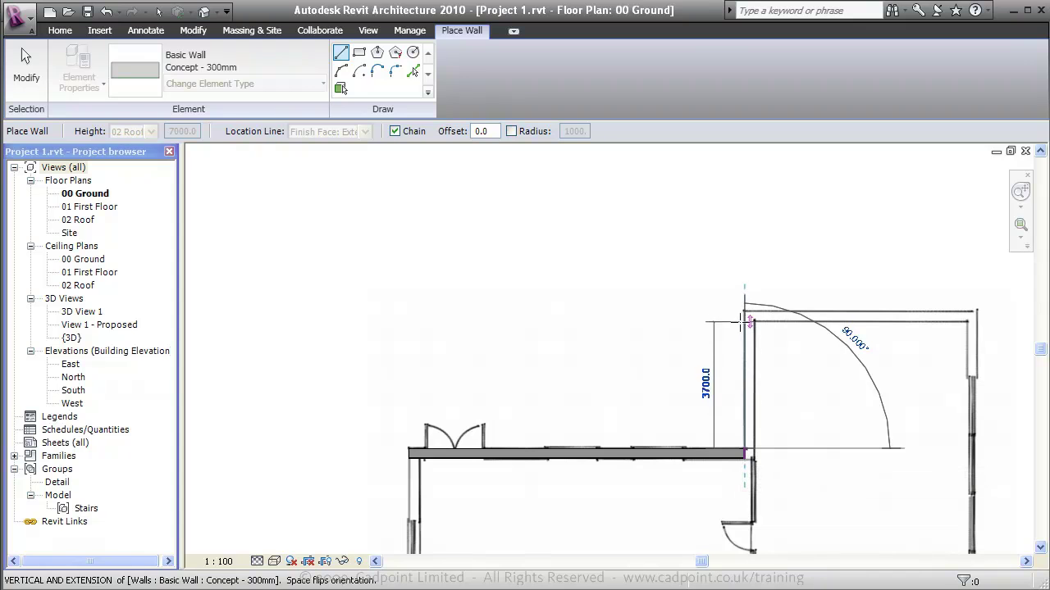
left_click(749, 310)
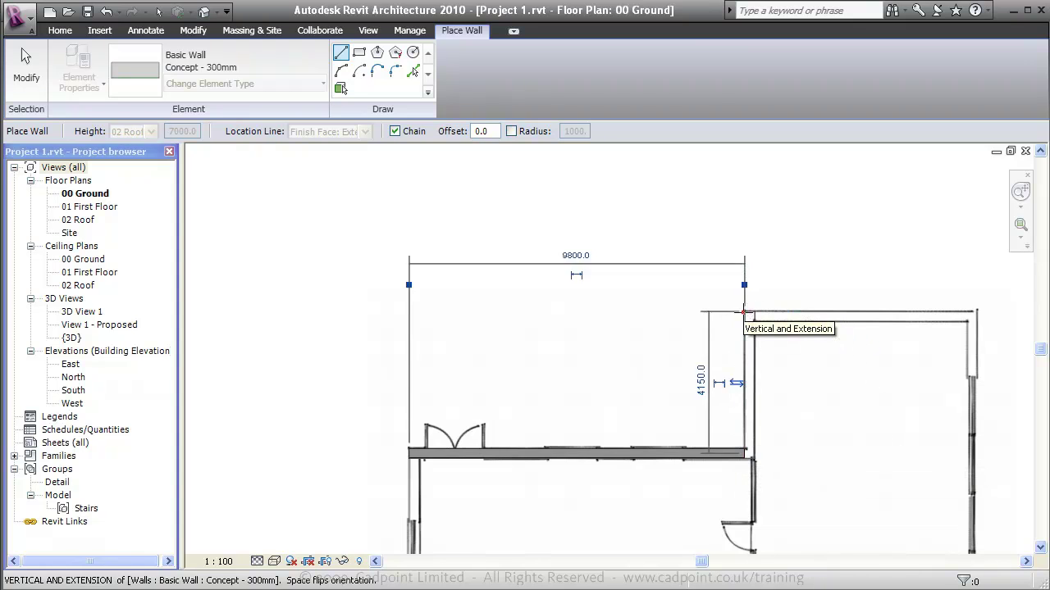
left_click(984, 310)
scroll(984, 335, "down", 2)
middle_click_drag(984, 334, 870, 236)
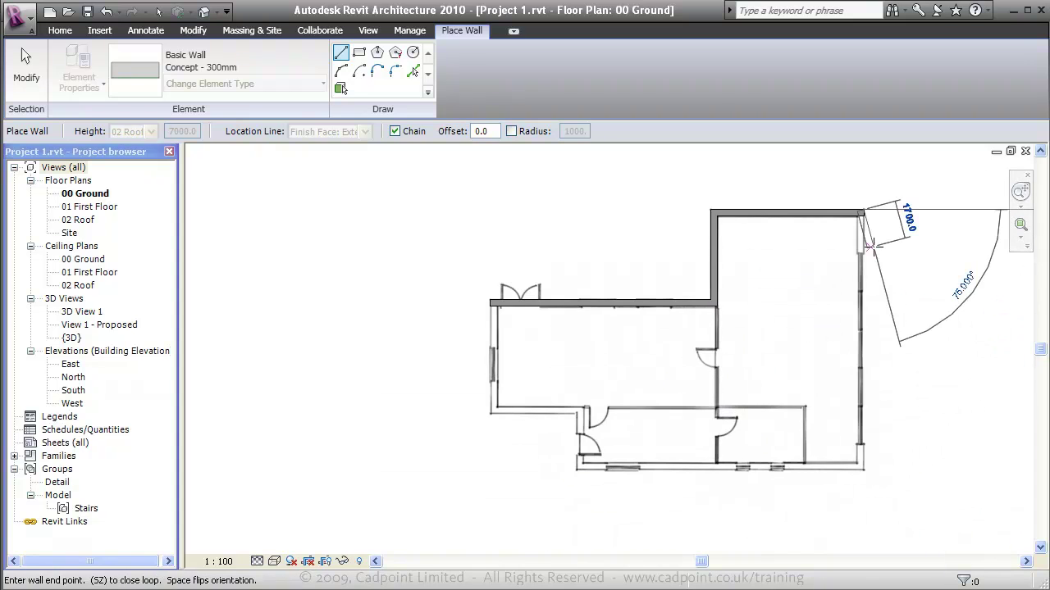
Draw the right side, a 12700 bottom wall and the lower-left walls, closing the loop
left_click(860, 466)
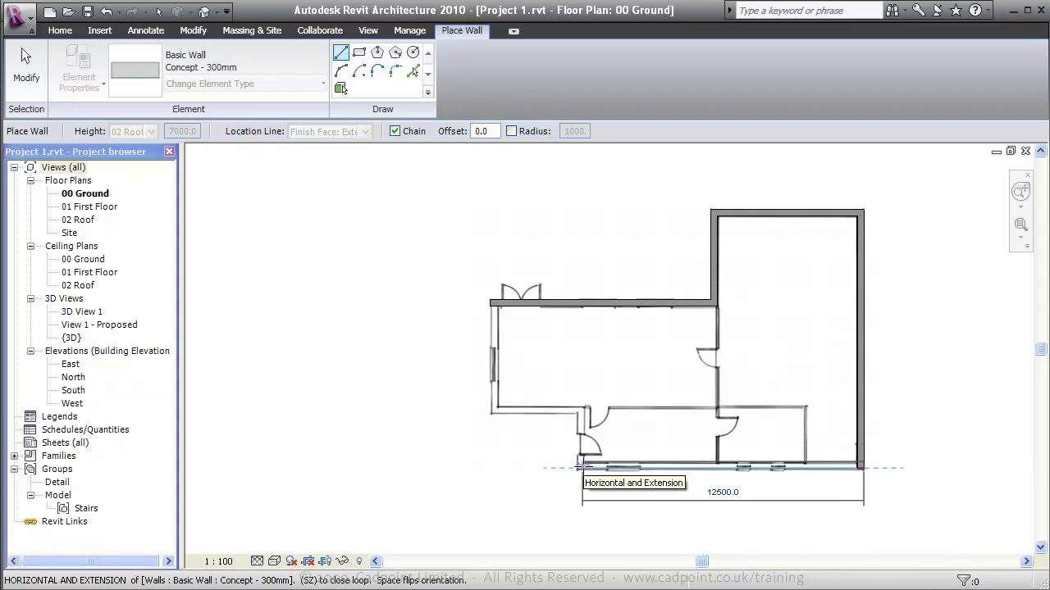
type("12700")
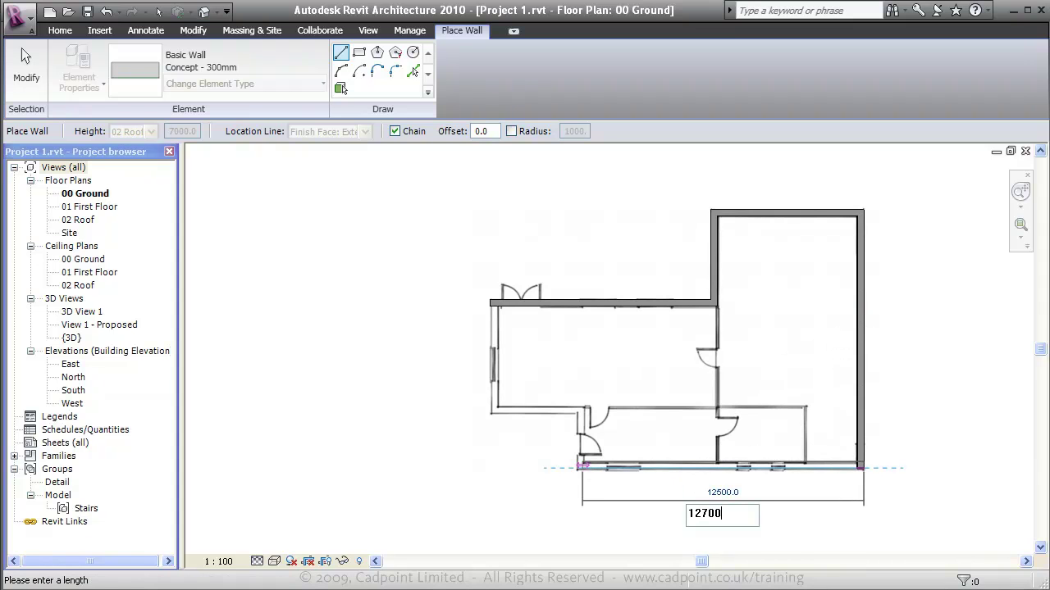
key("Return")
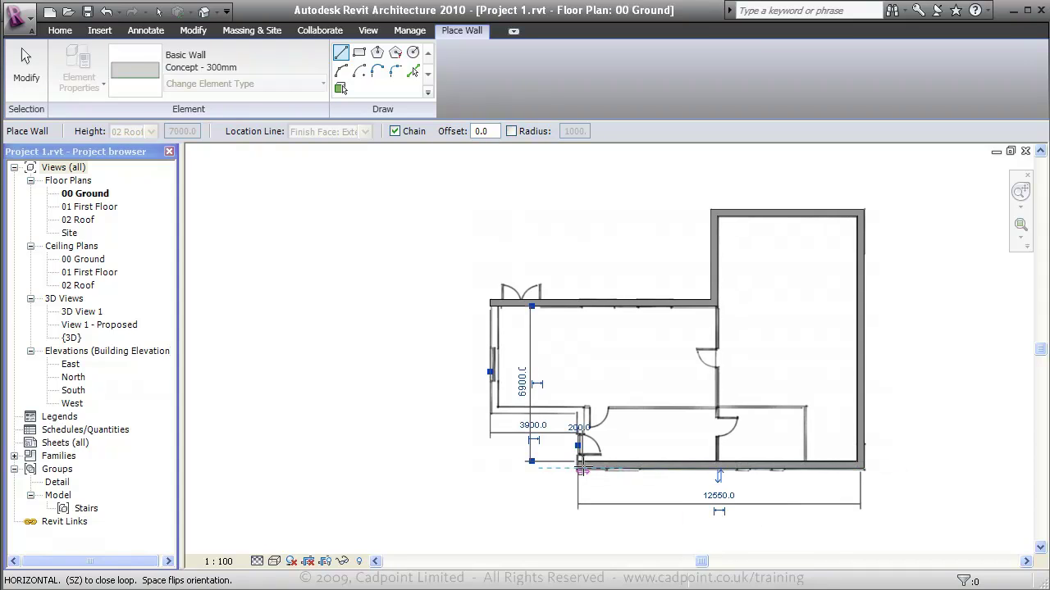
left_click(583, 466)
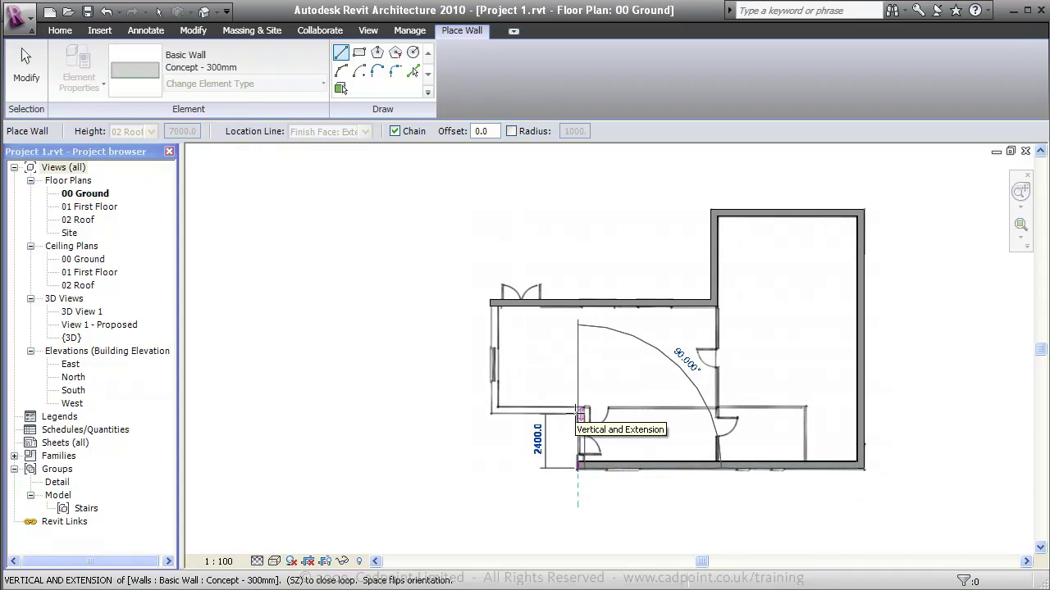
left_click(579, 410)
left_click(492, 410)
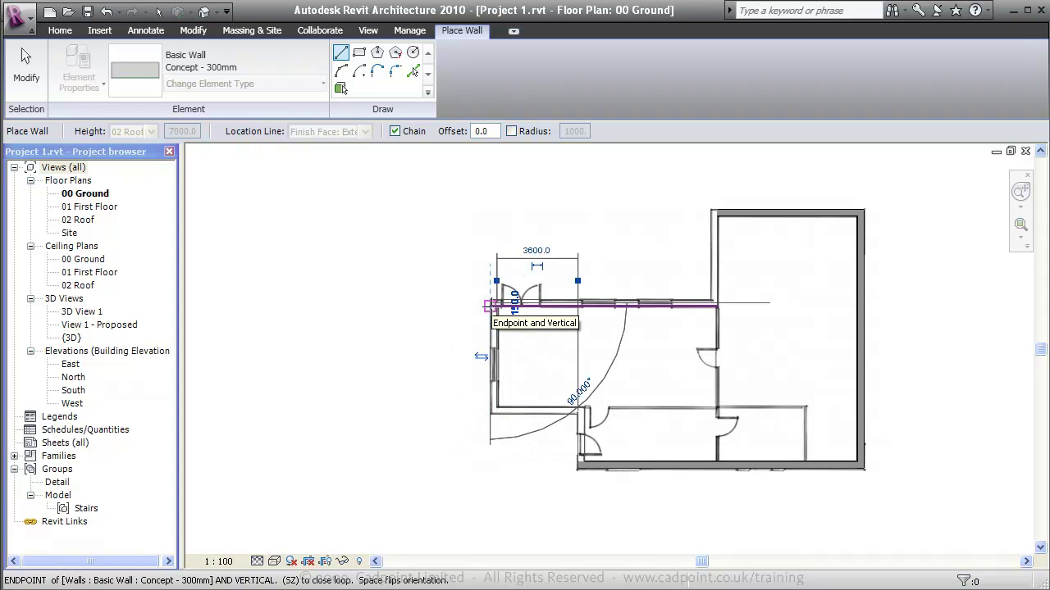
left_click(491, 305)
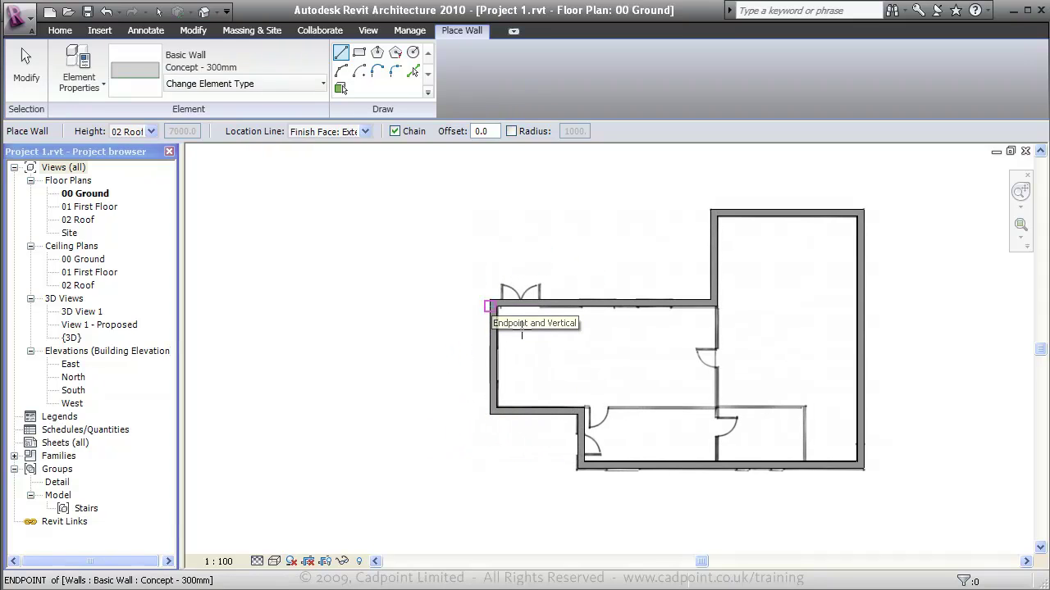
Switch to Concept - 100mm walls up to 01 First Floor and draw a vertical partition
left_click(299, 86)
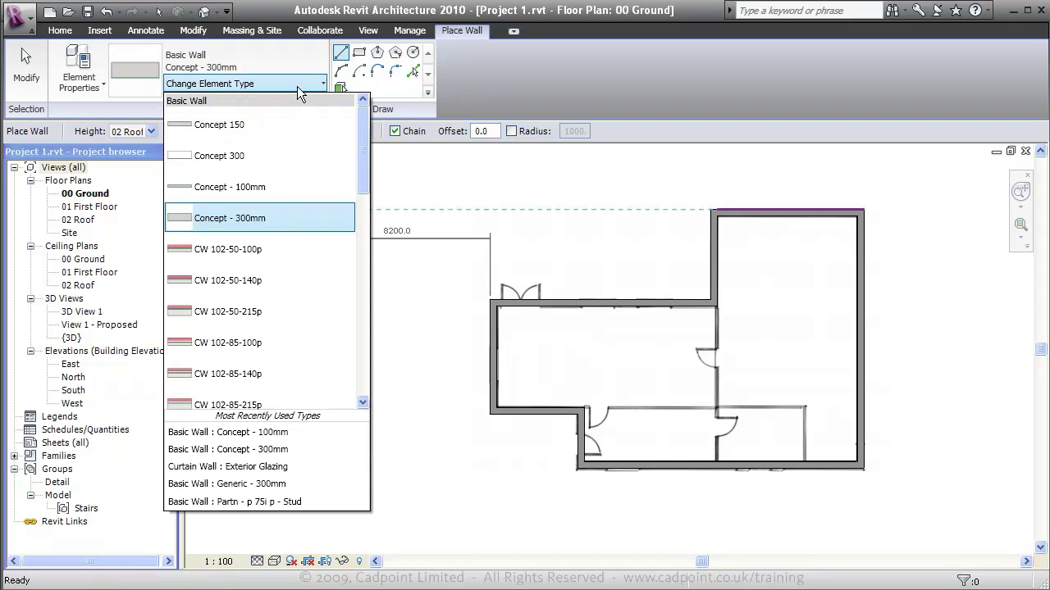
left_click(290, 191)
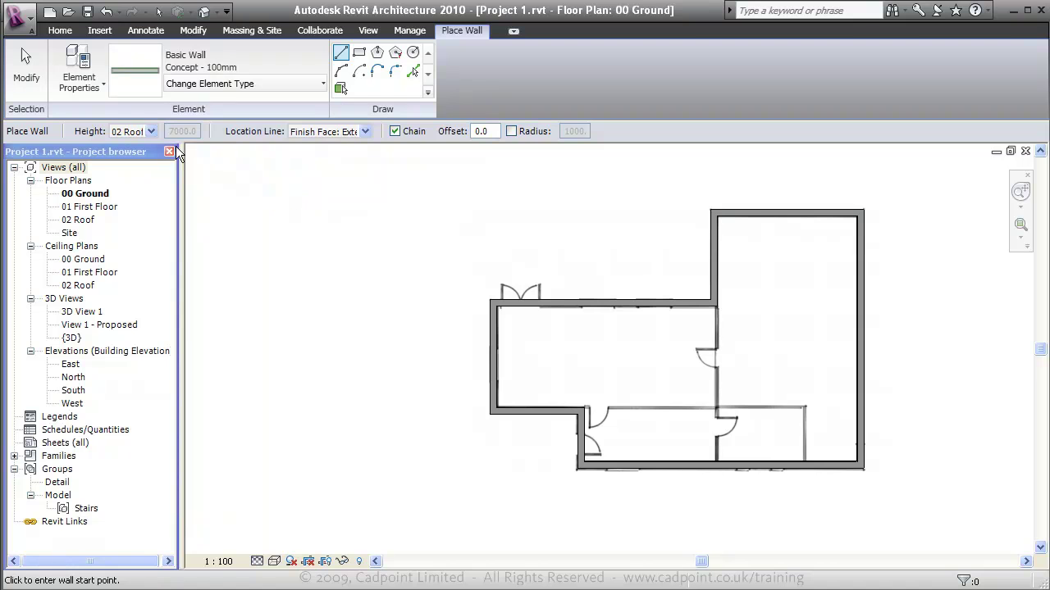
left_click(150, 131)
left_click(155, 157)
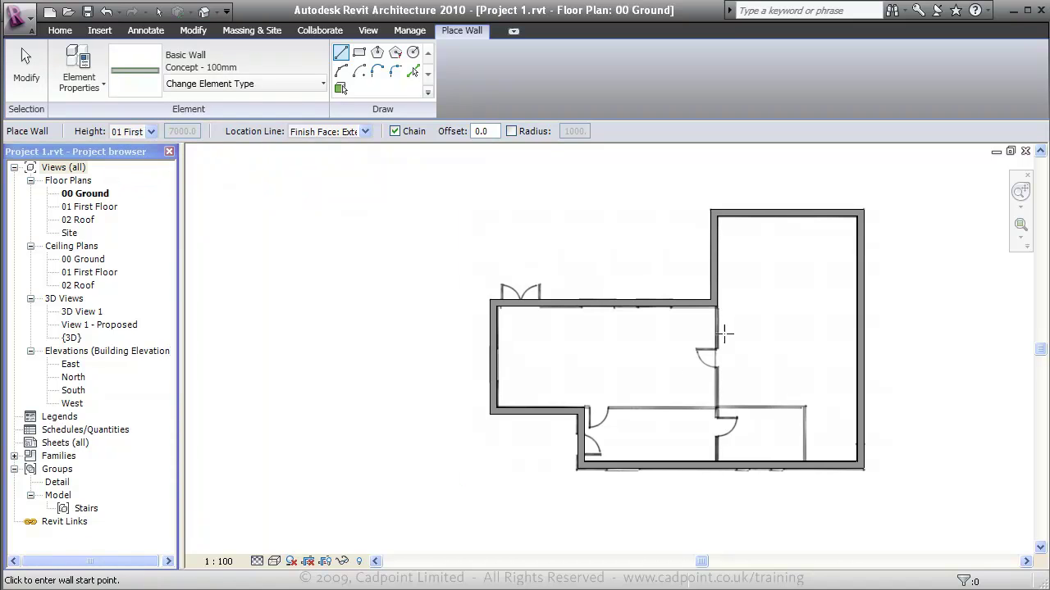
left_click(721, 305)
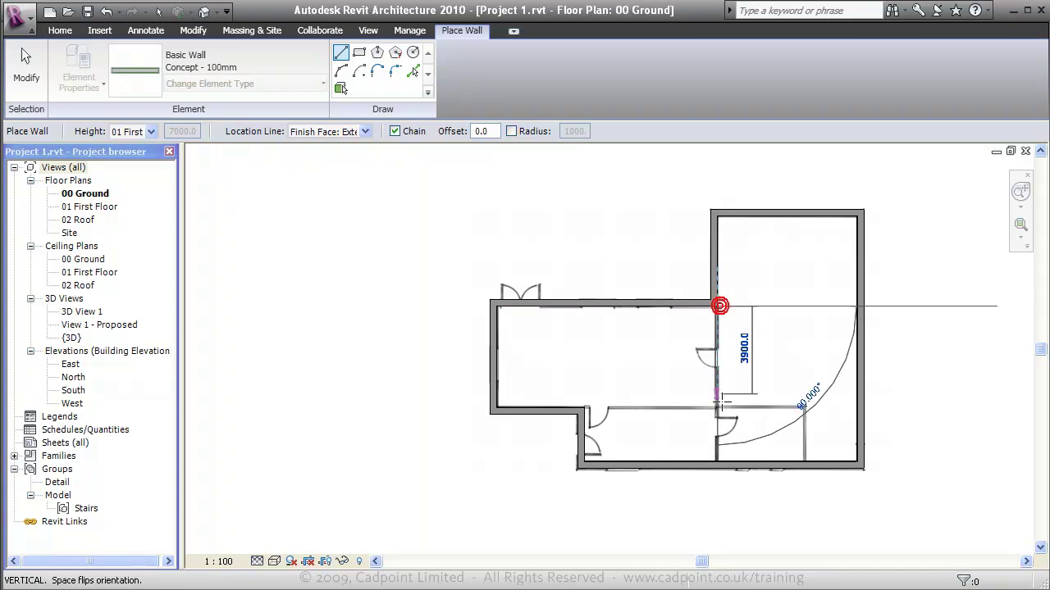
left_click(720, 460)
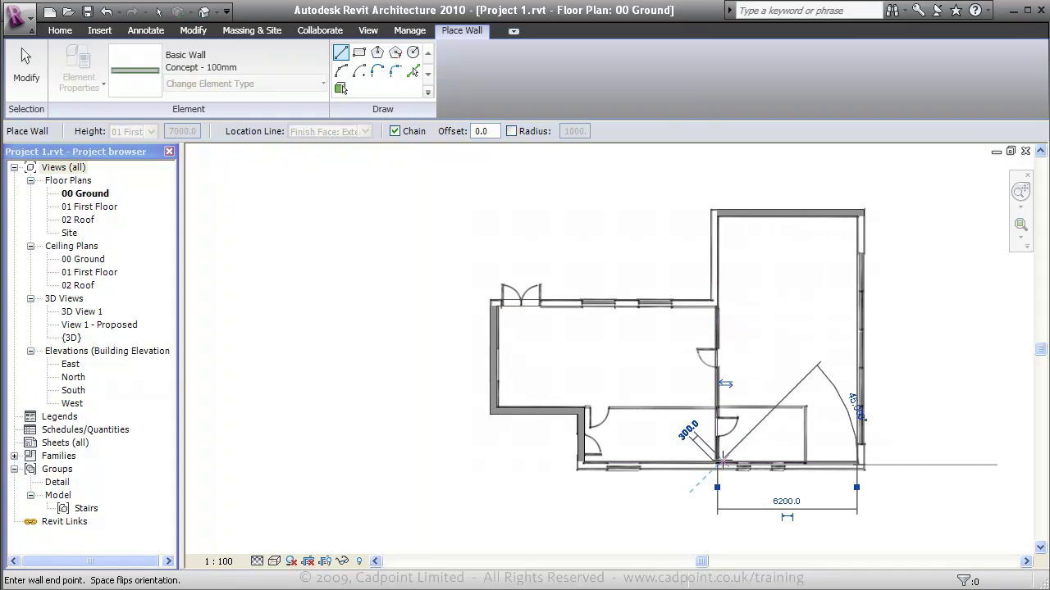
key("Escape")
Draw a 9850-long interior wall from the interior corner to the bottom exterior wall
left_click(583, 407)
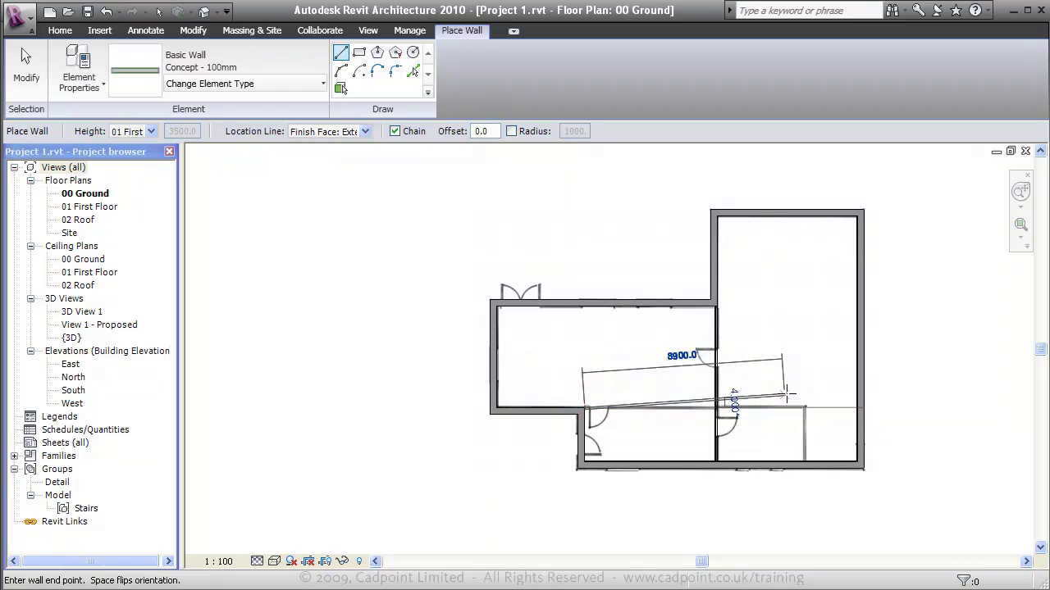
scroll(792, 401, "up", 5)
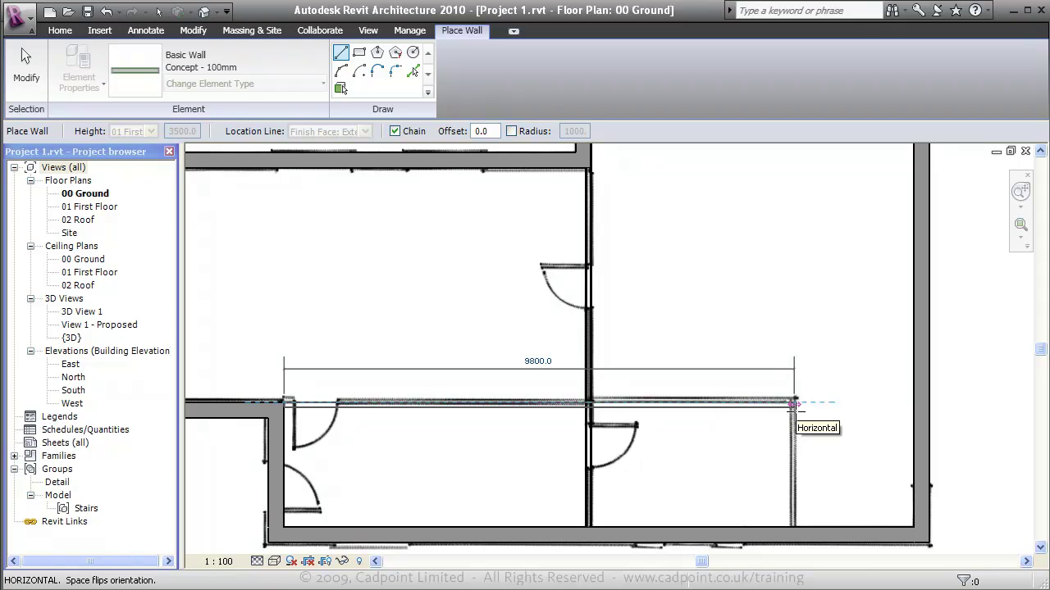
type("9850")
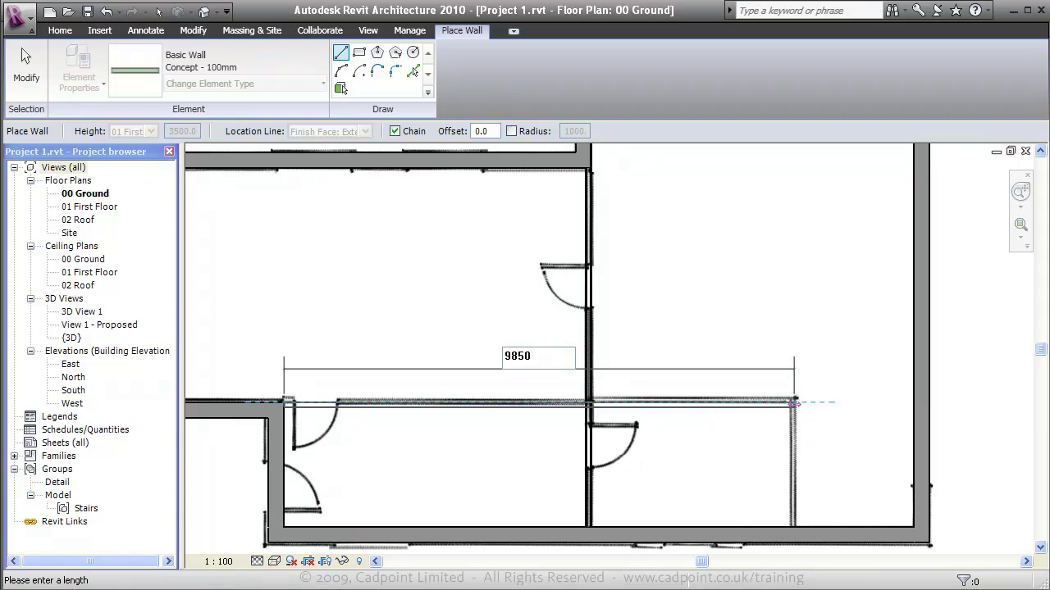
key("Return")
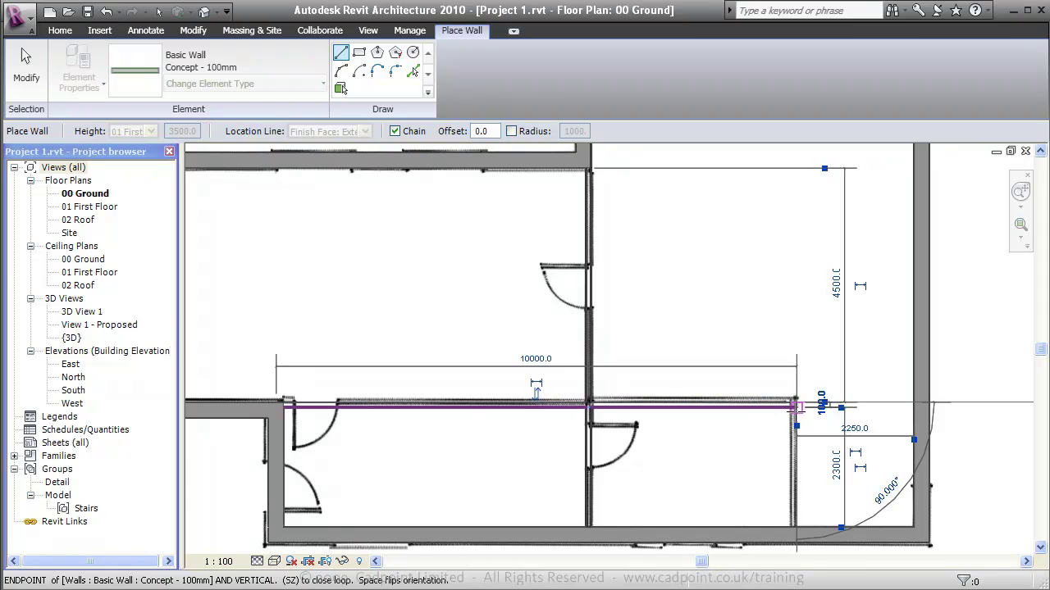
left_click(796, 525)
key("Escape")
key("Escape")
scroll(319, 381, "up", 2)
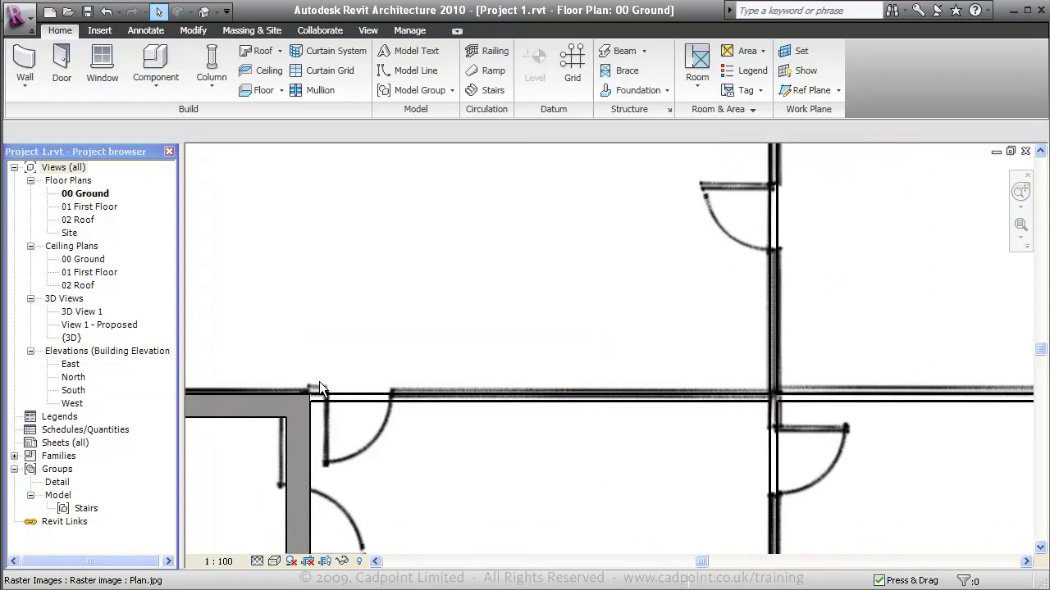
key("z")
key("f")
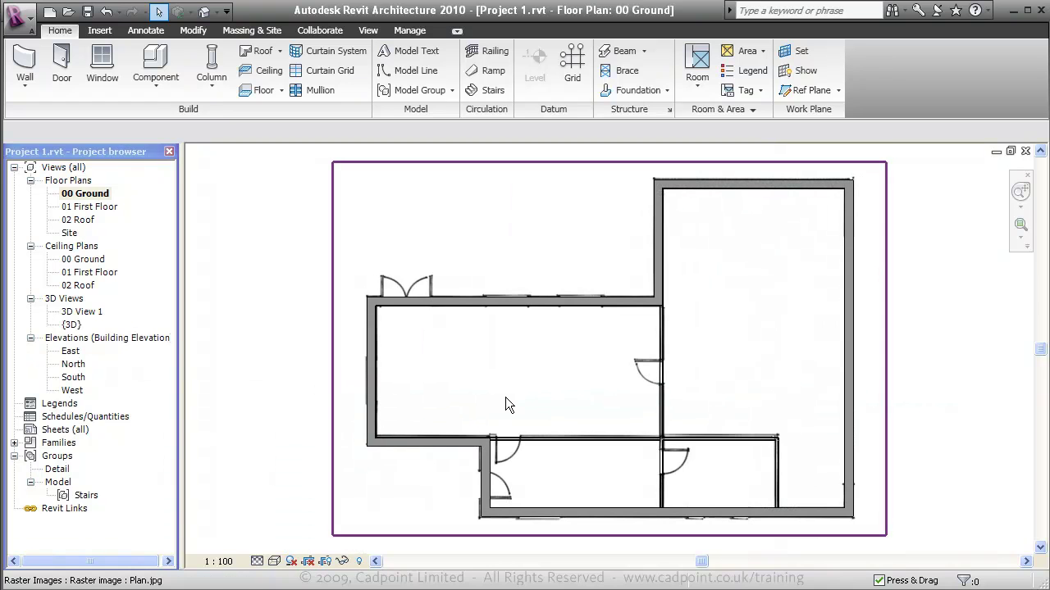
Open the {3D} view and orbit to see the model from the other side
double_click(71, 325)
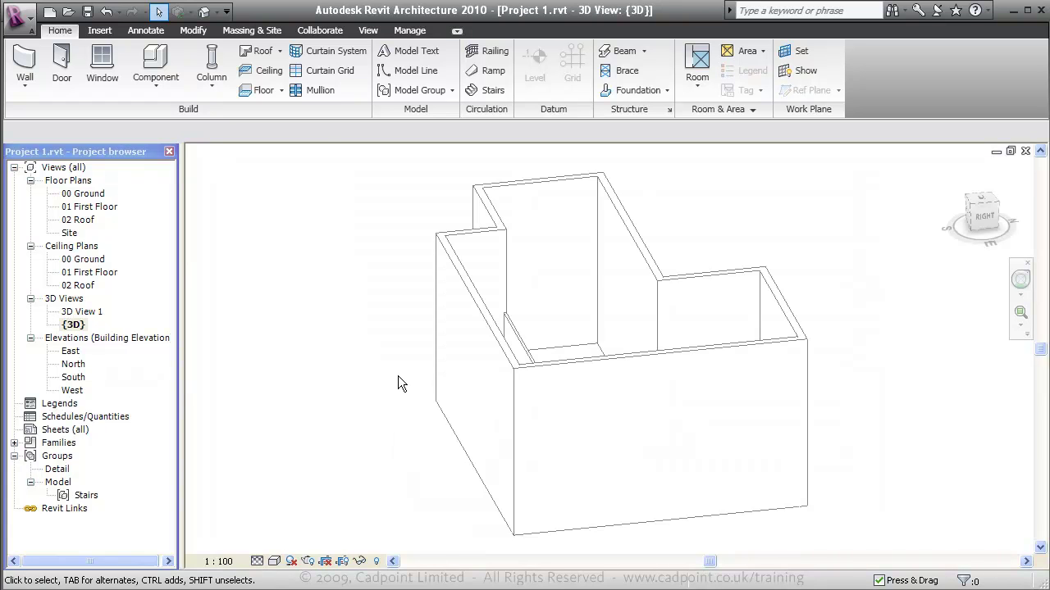
middle_click_drag(346, 378, 785, 386, "shift")
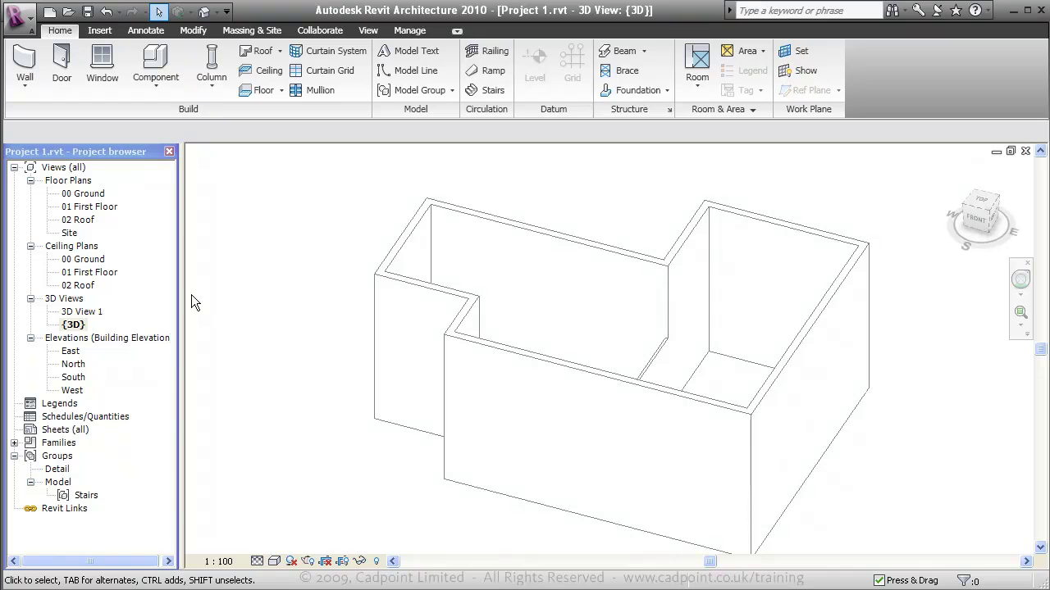
In the 00 Ground plan, split the right exterior wall and delete its middle segment
double_click(93, 198)
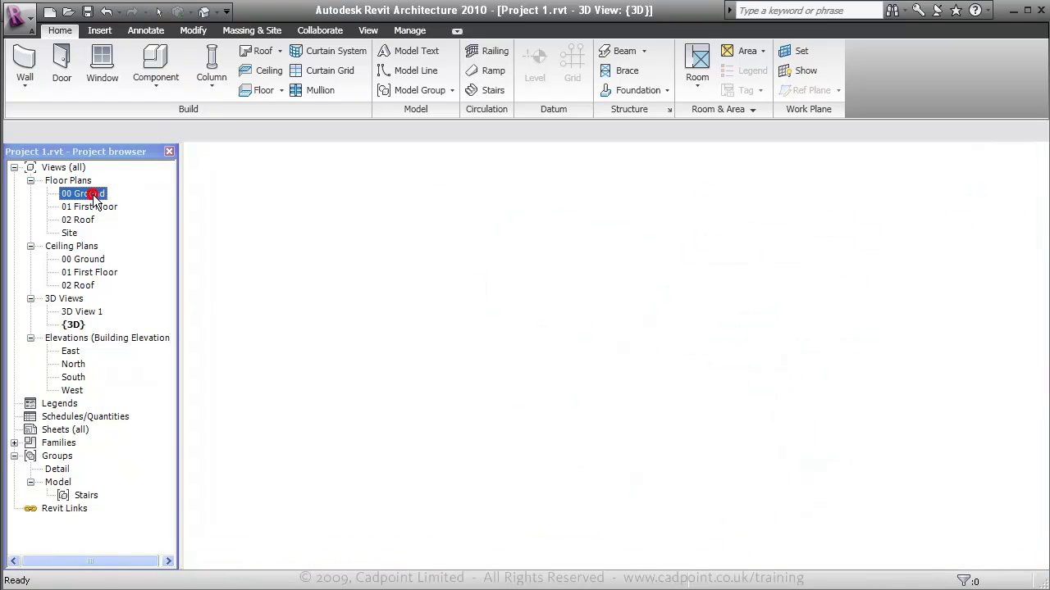
scroll(649, 292, "up", 1)
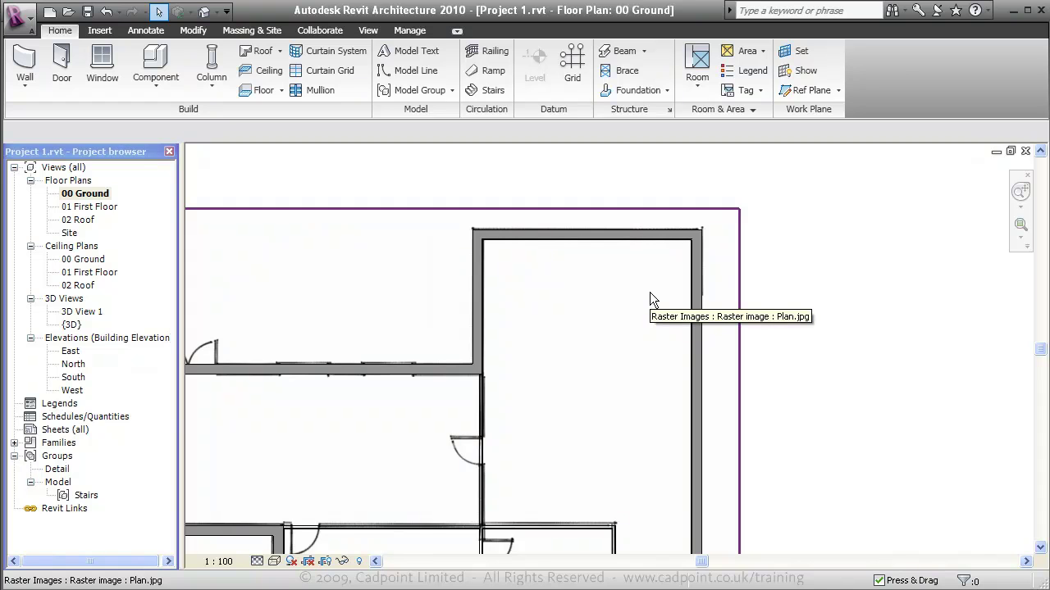
left_click(195, 29)
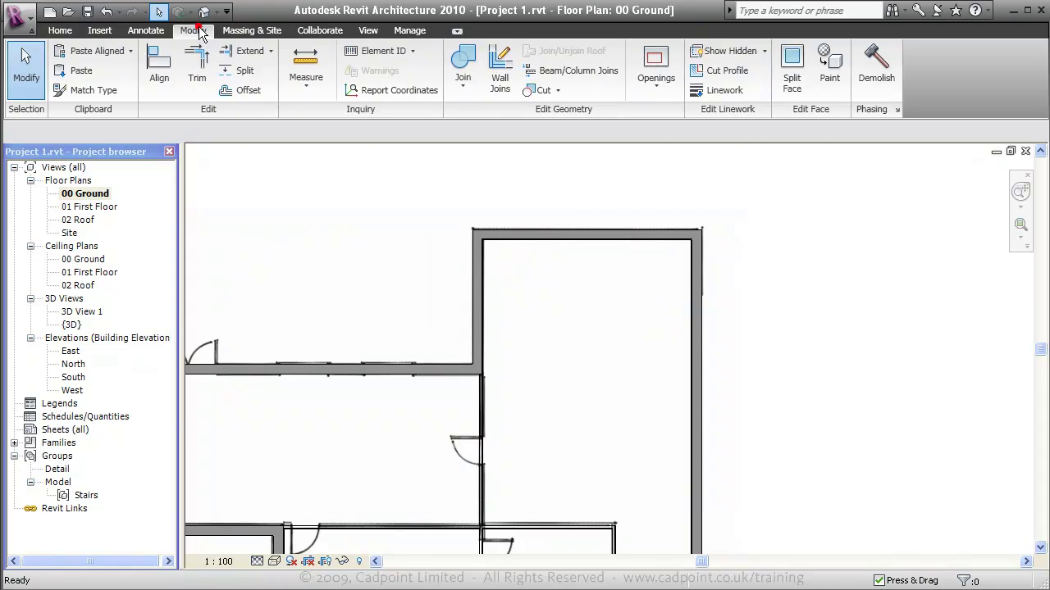
left_click(246, 71)
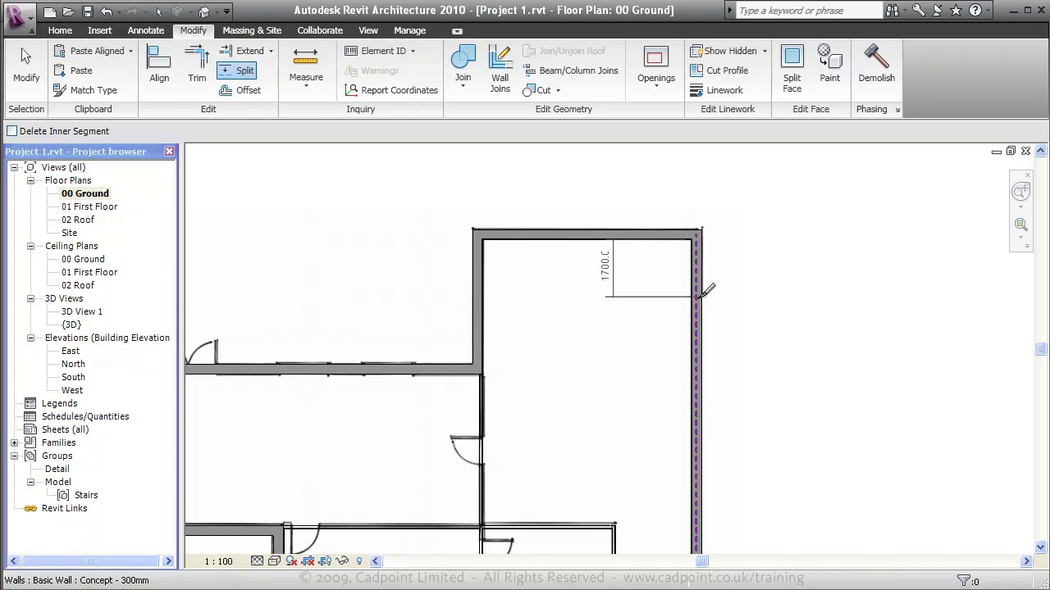
scroll(617, 201, "down", 3)
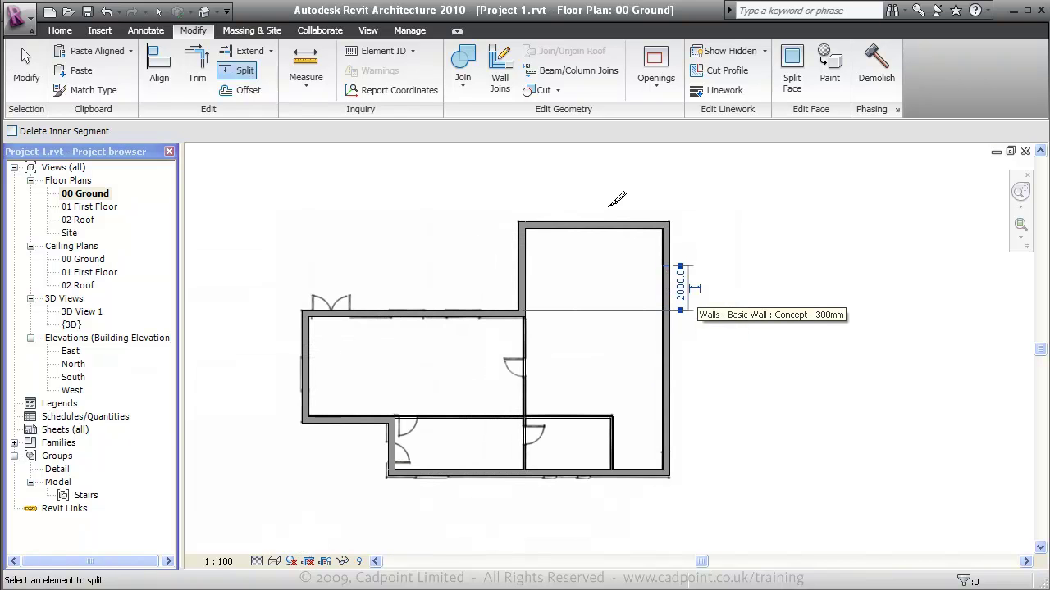
left_click(667, 447)
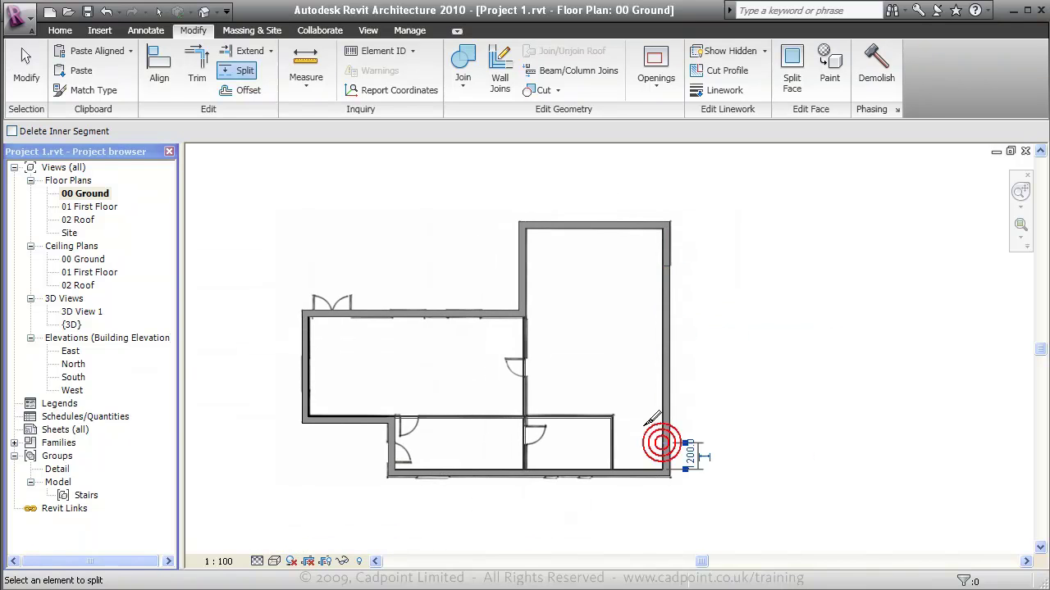
key("Escape")
key("Escape")
left_click(672, 386)
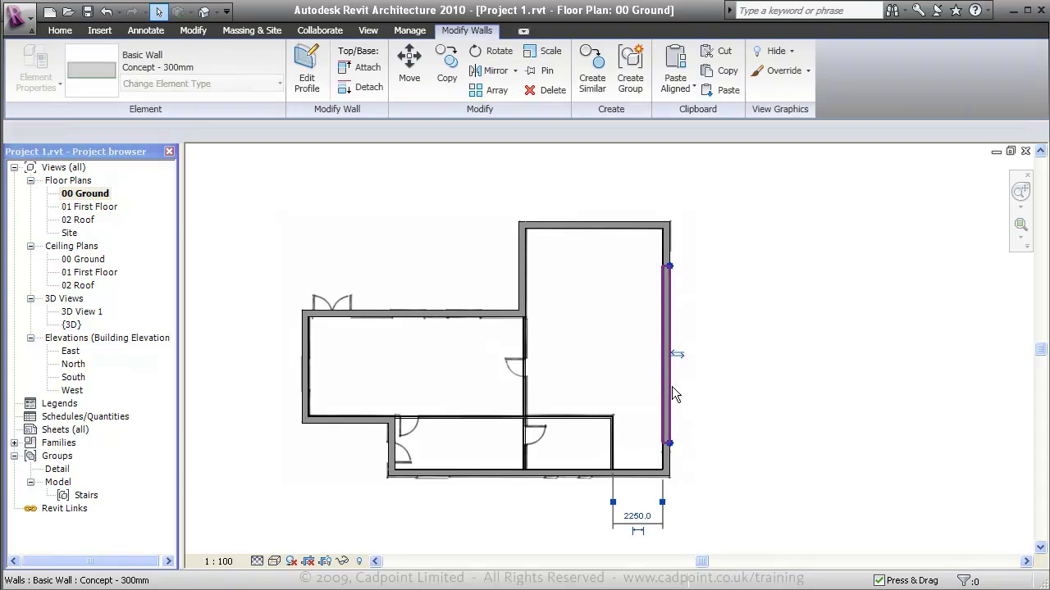
key("Delete")
scroll(666, 271, "up", 2)
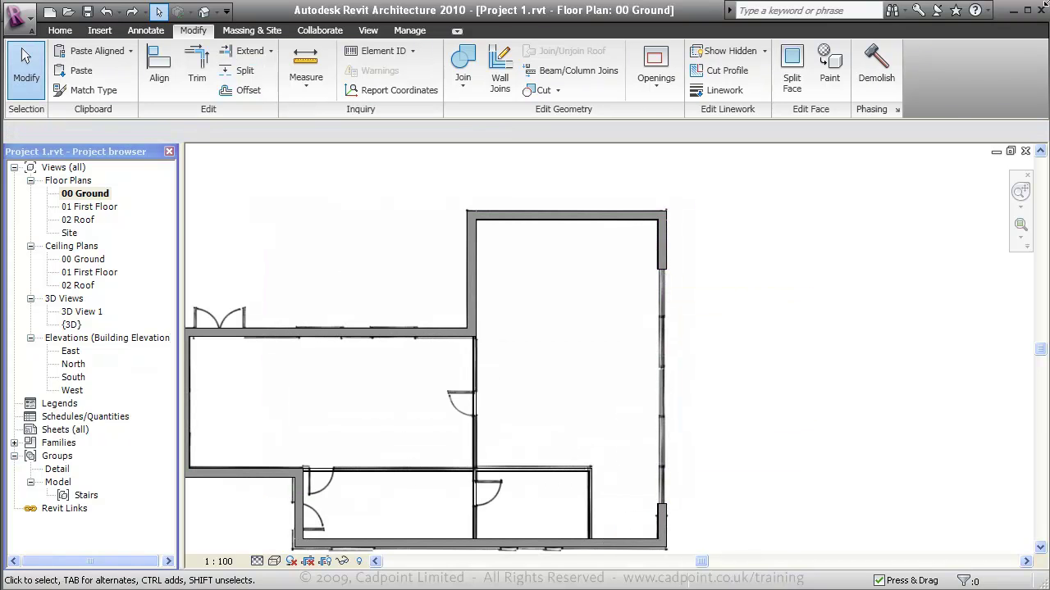
Draw an Exterior Glazing curtain wall from the gap's lower end to the upper wall's end
left_click(52, 30)
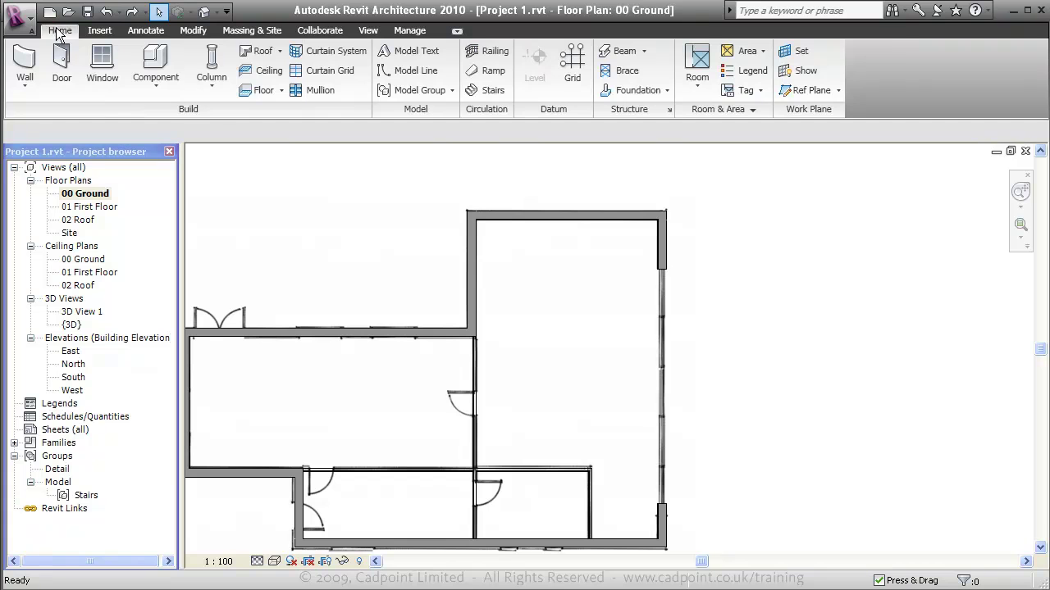
left_click(23, 69)
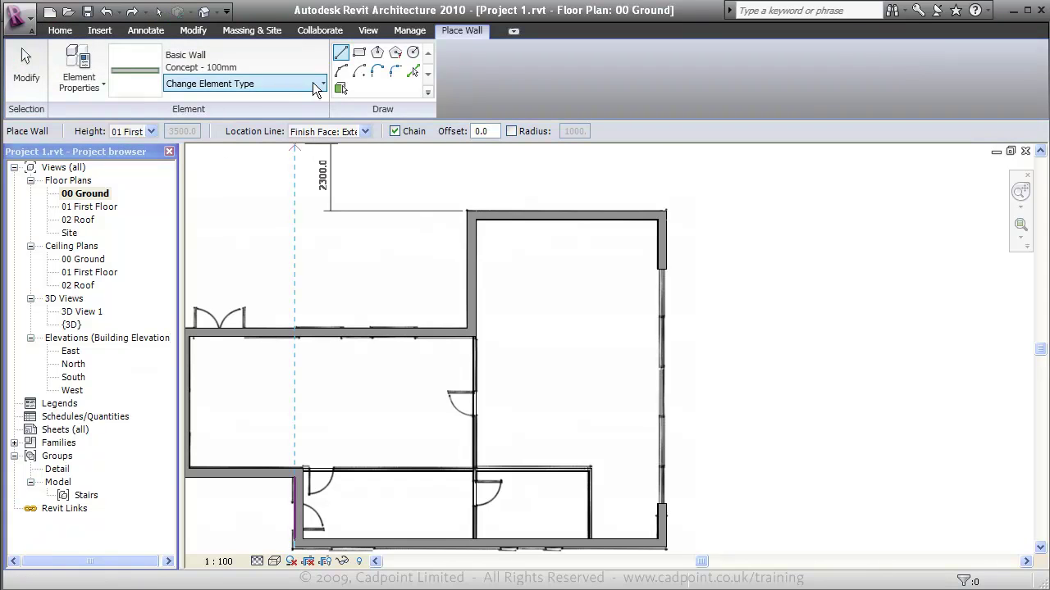
left_click(315, 85)
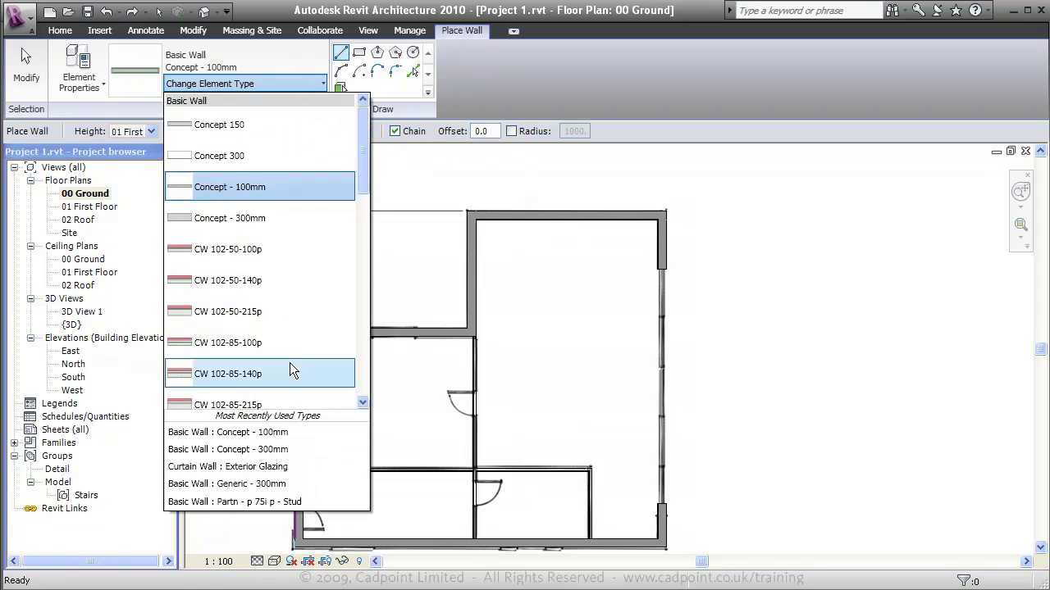
scroll(291, 369, "down", 7)
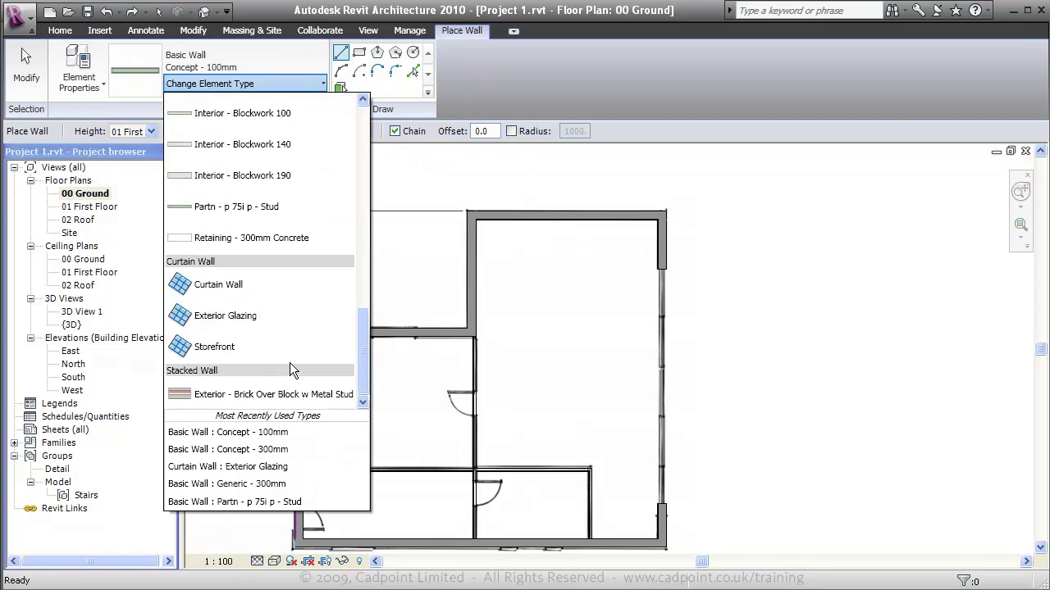
left_click(285, 321)
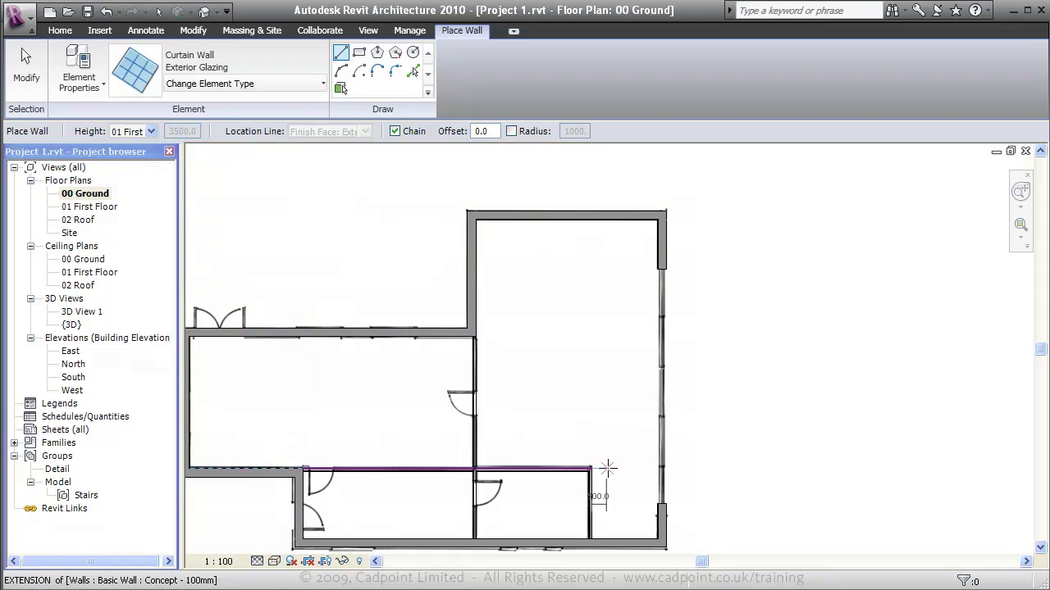
scroll(668, 505, "up", 3)
left_click(649, 498)
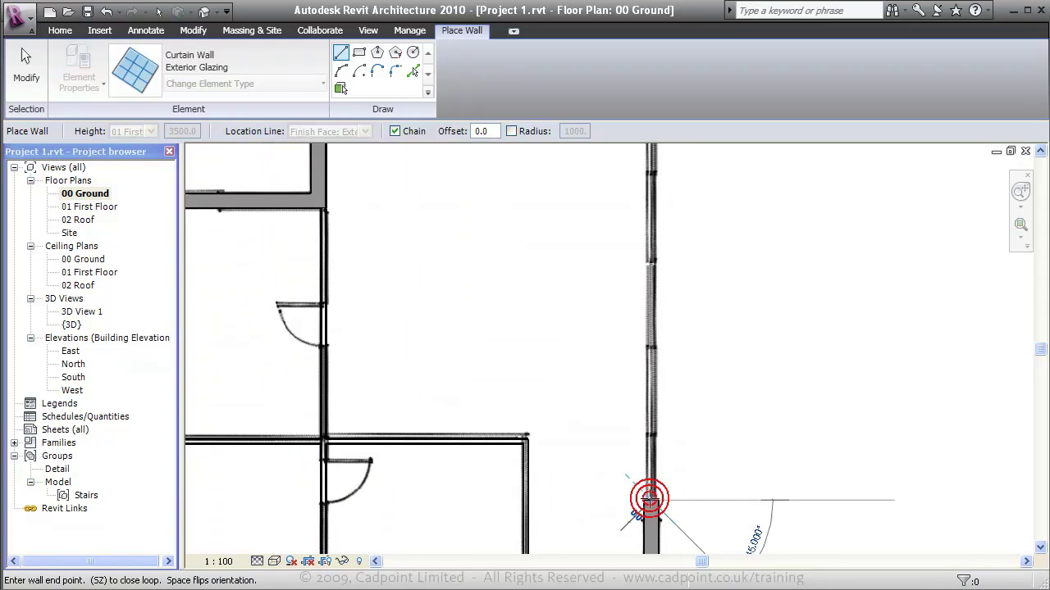
scroll(649, 497, "down", 4)
scroll(621, 352, "up", 5)
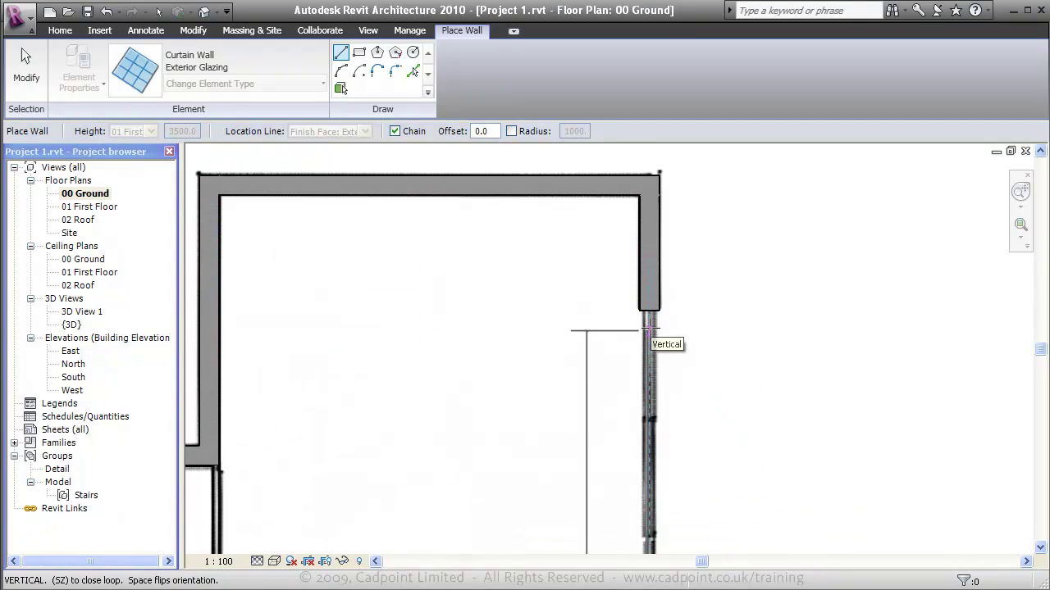
left_click(650, 312)
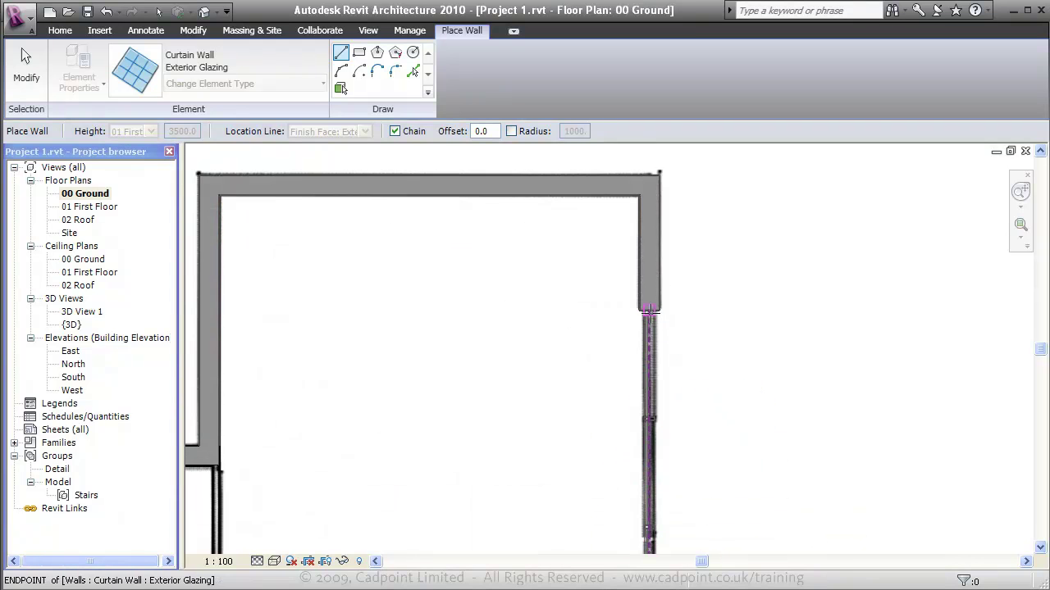
key("Escape")
key("Escape")
scroll(581, 315, "down", 5)
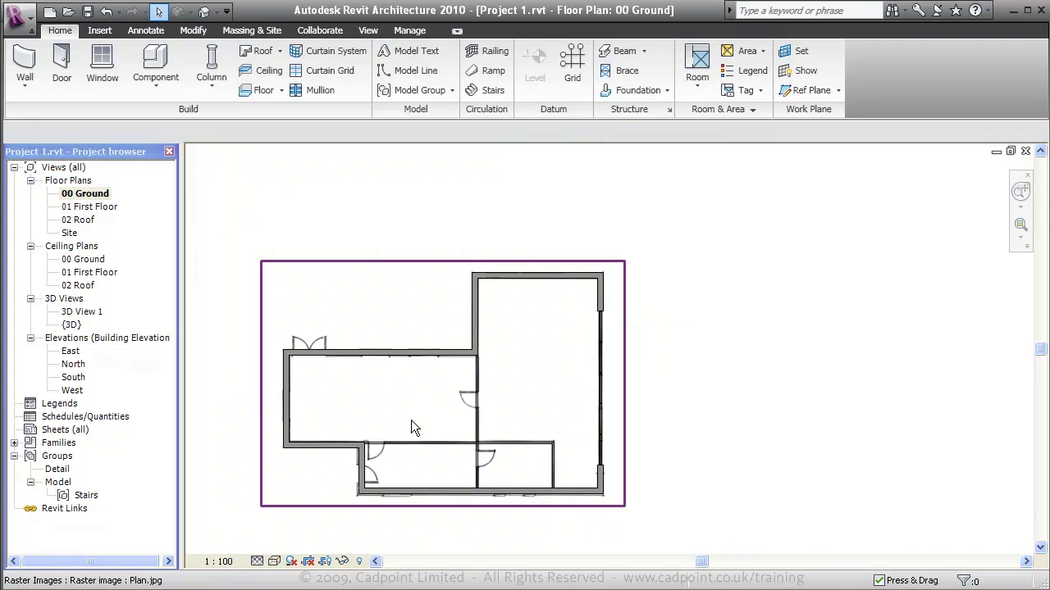
scroll(411, 420, "up", 2)
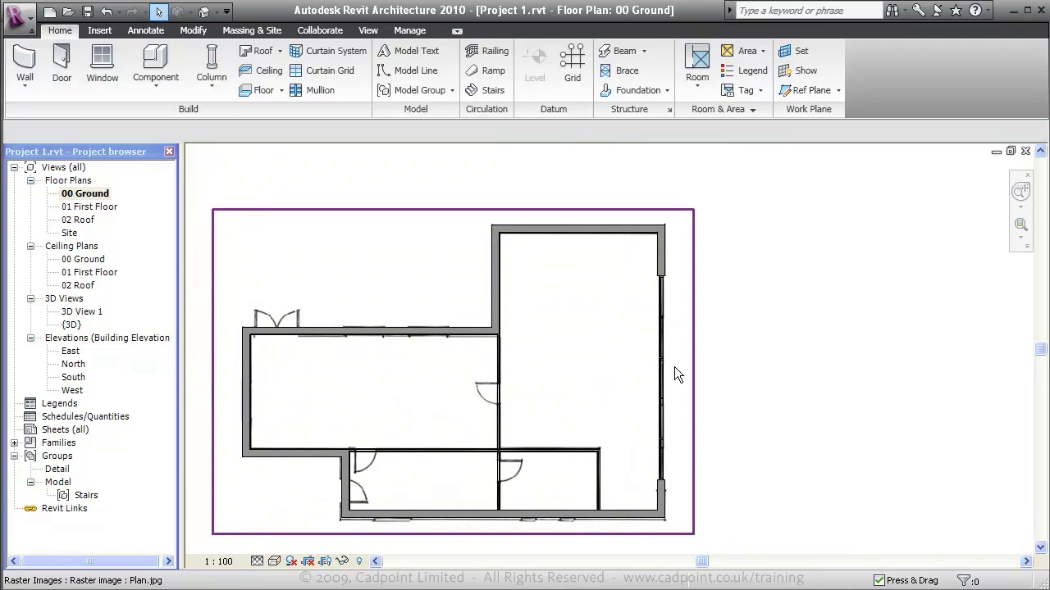
Set the right-hand curtain wall's Top Constraint to 02 Roof in its properties
left_click(662, 377)
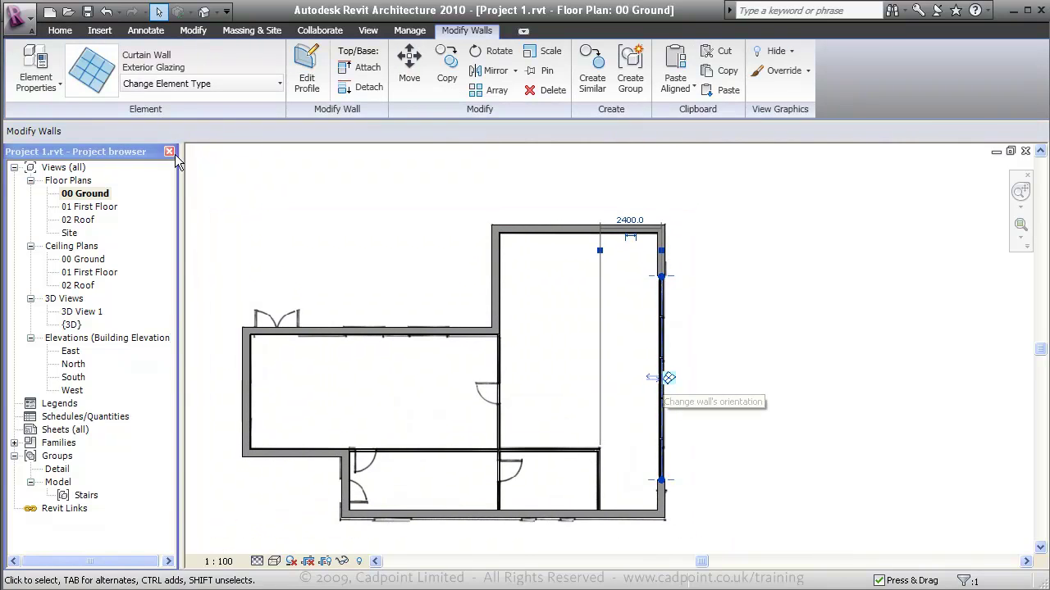
left_click(37, 69)
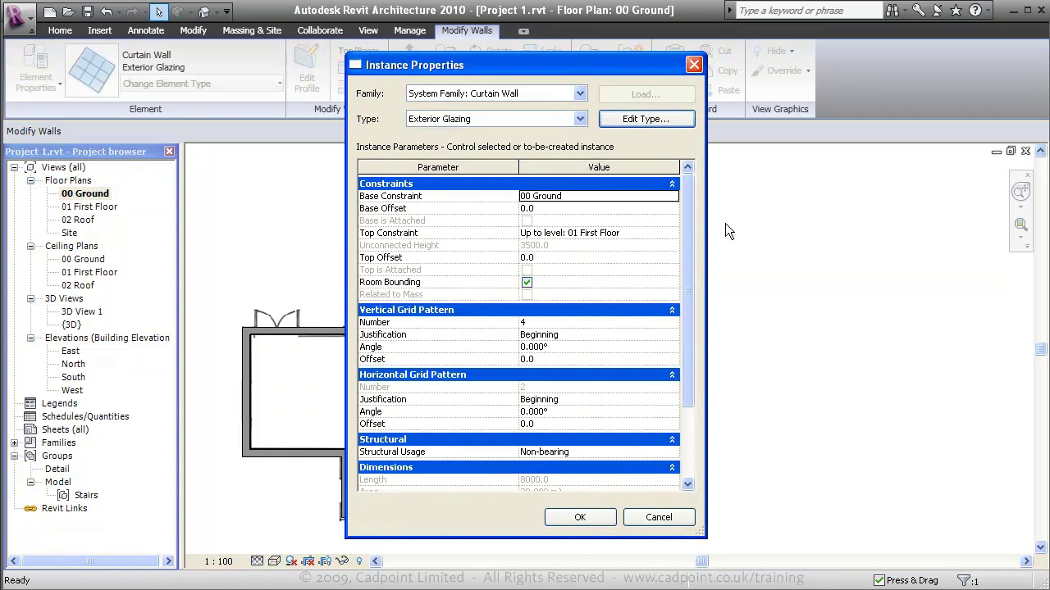
left_click(676, 233)
left_click(614, 277)
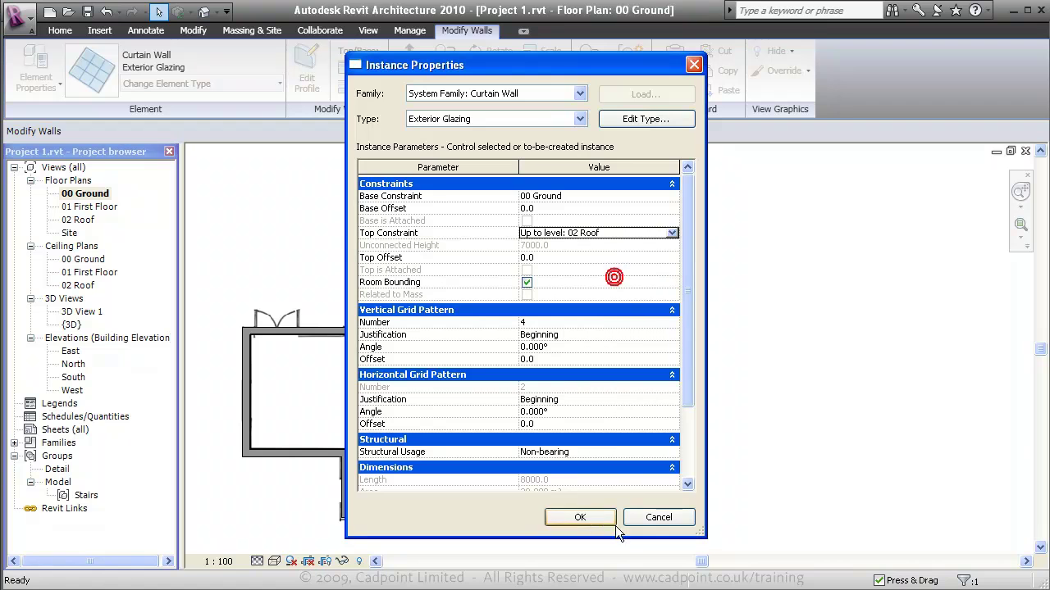
left_click(589, 518)
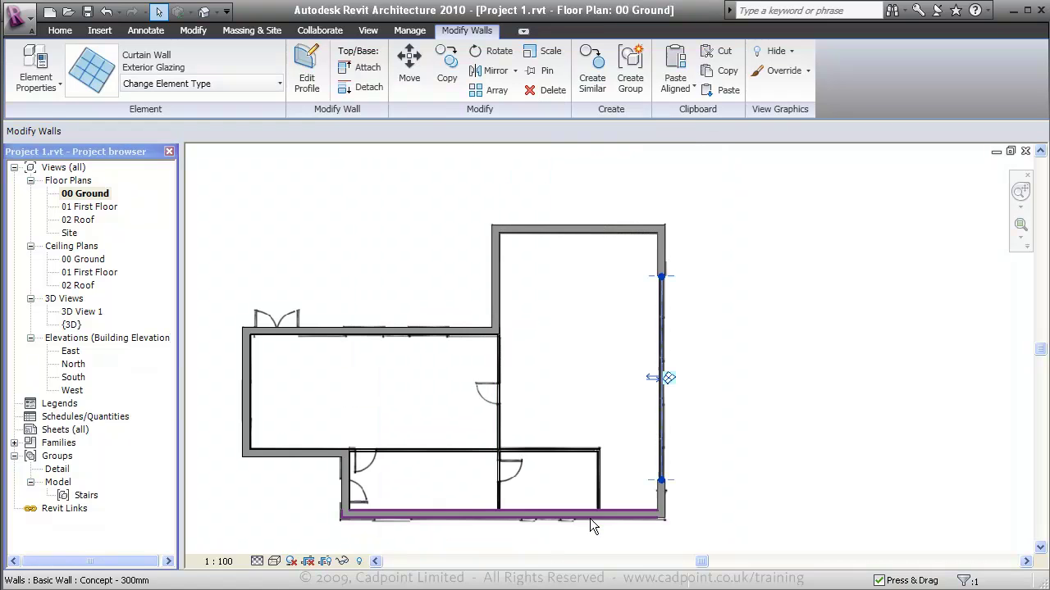
double_click(73, 325)
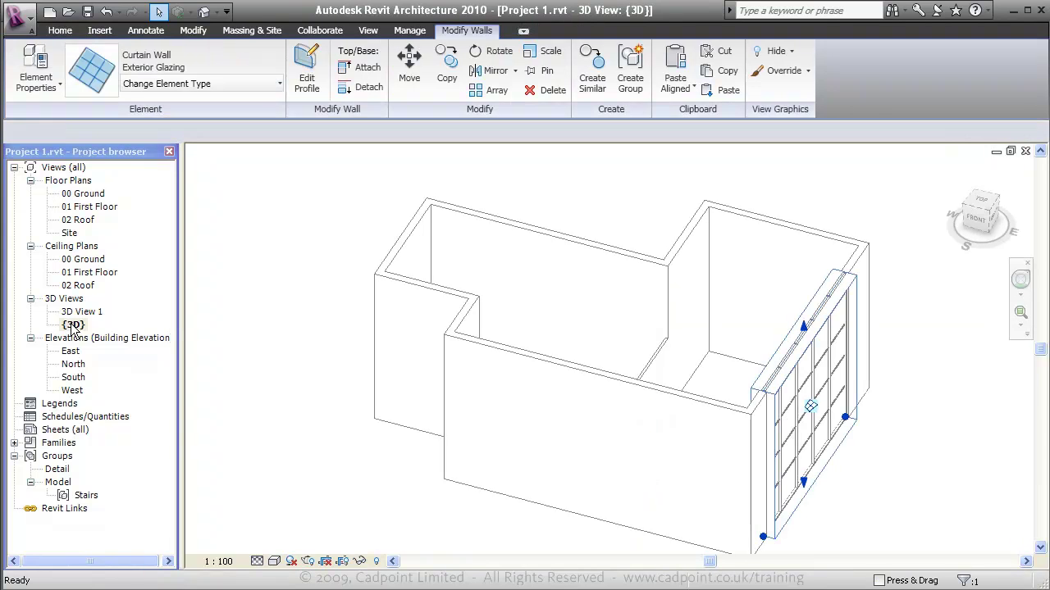
middle_click_drag(917, 444, 856, 517, "shift")
double_click(85, 193)
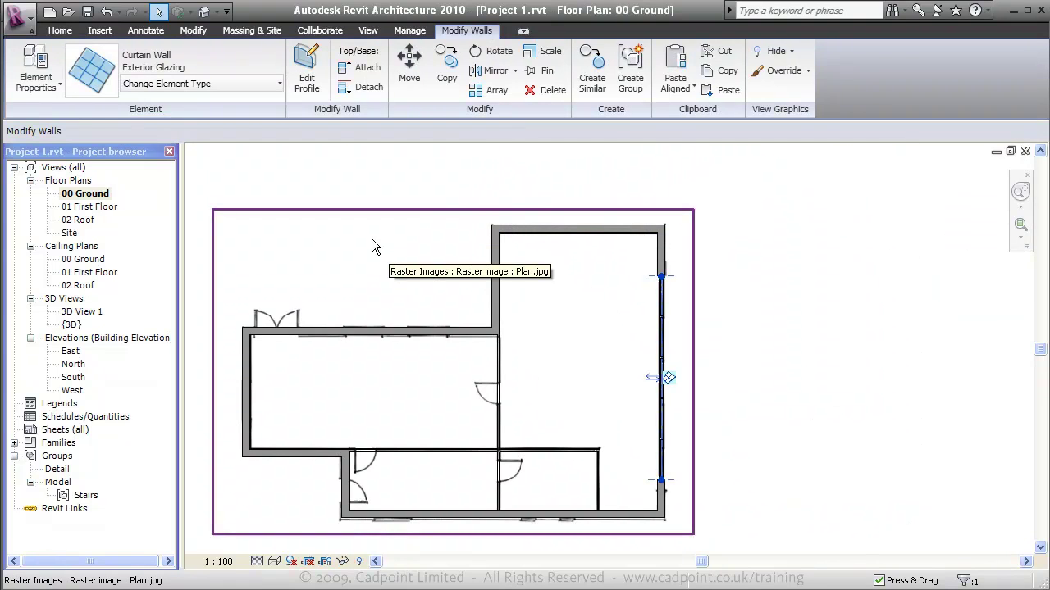
Pick all nine exterior walls as the floor boundary and accept the Generic 150mm floor properties
left_click(57, 31)
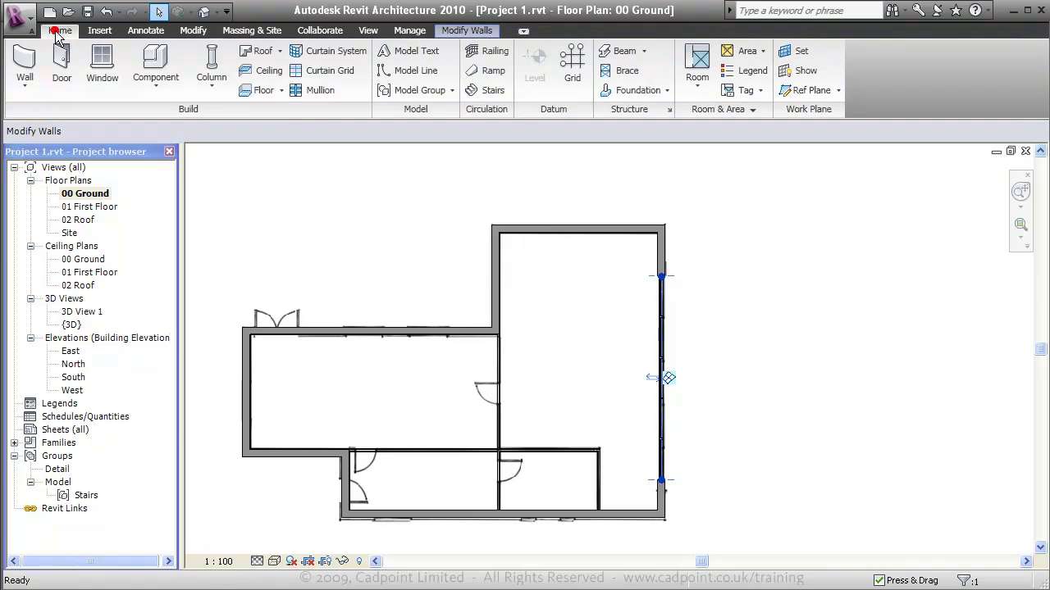
left_click(261, 89)
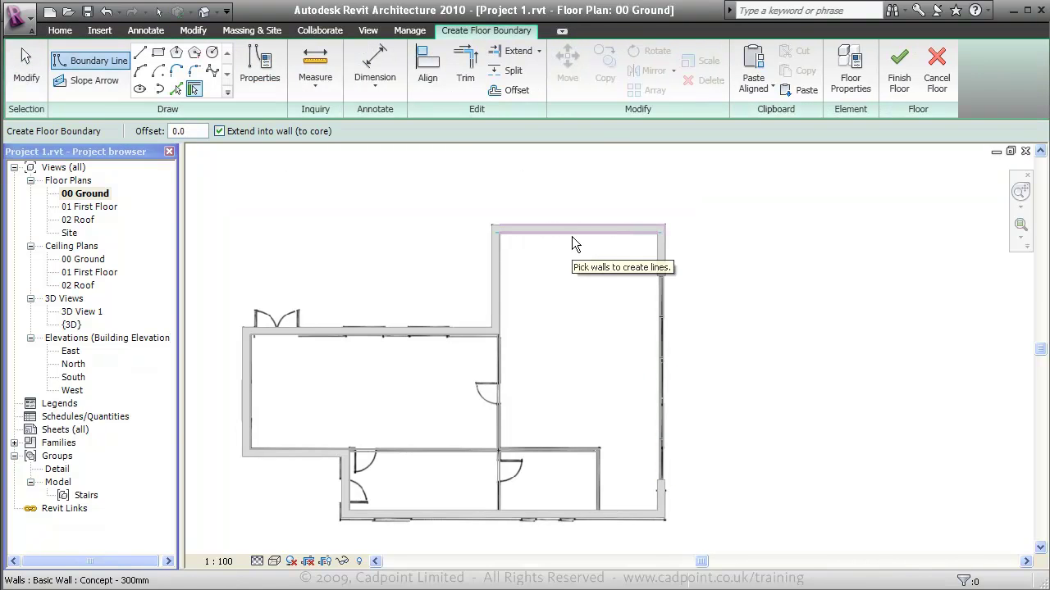
left_click(573, 232)
left_click(496, 297)
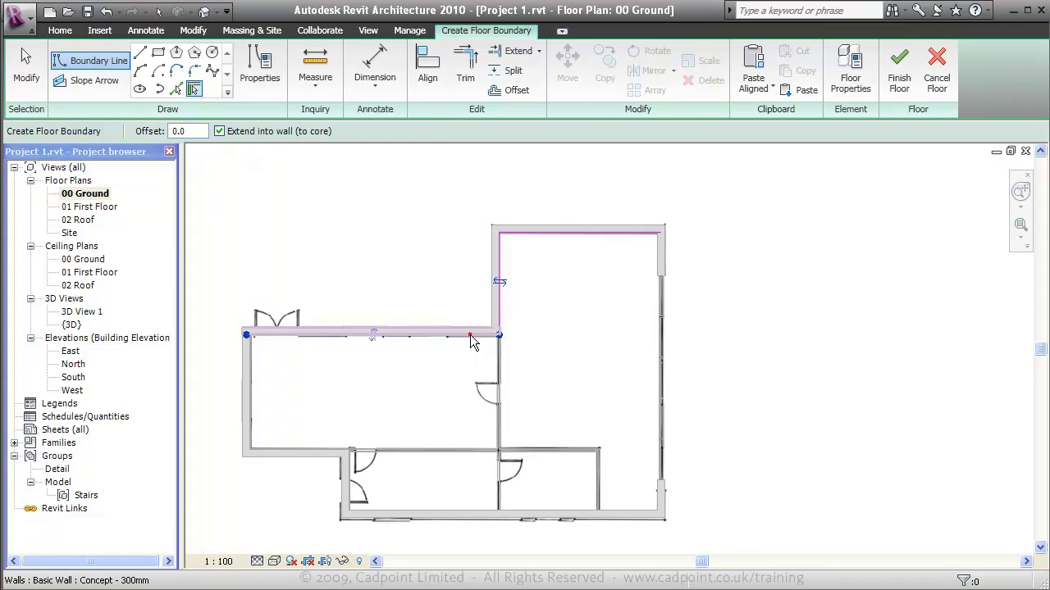
left_click(474, 332)
left_click(246, 390)
left_click(295, 449)
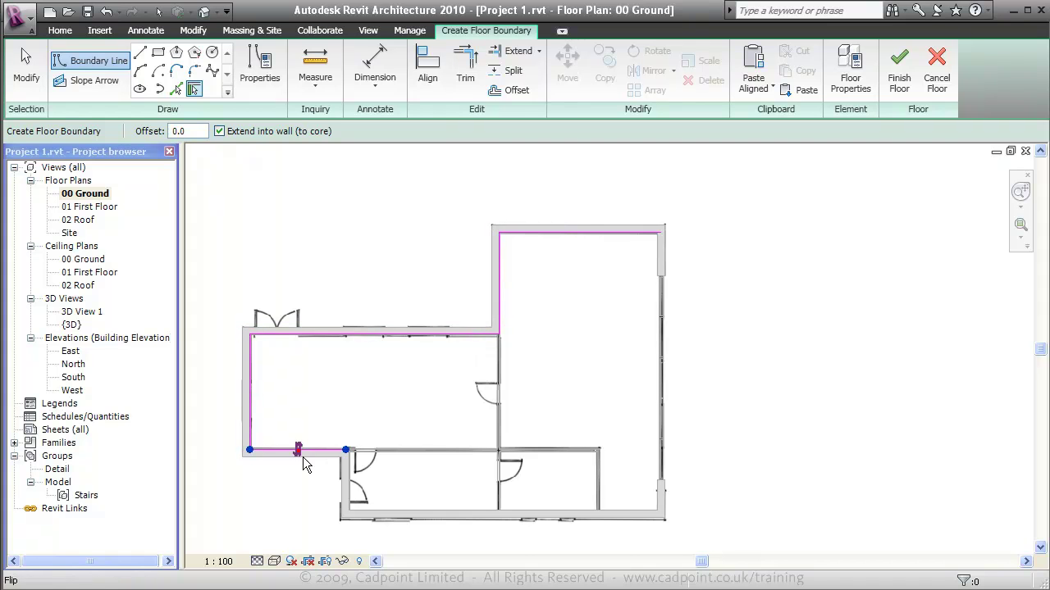
left_click(344, 486)
left_click(412, 517)
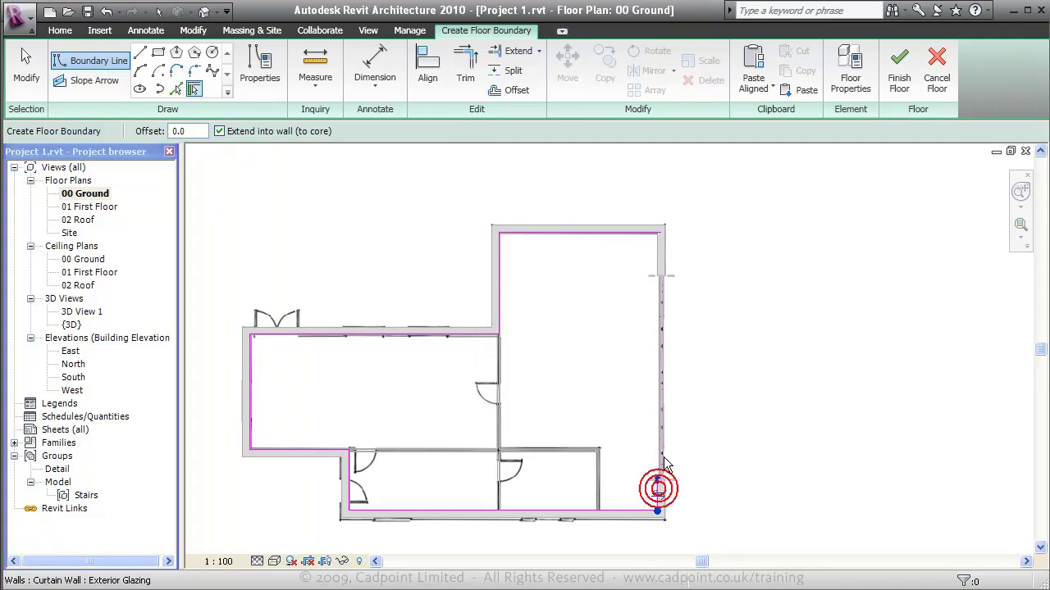
left_click(661, 414)
left_click(657, 259)
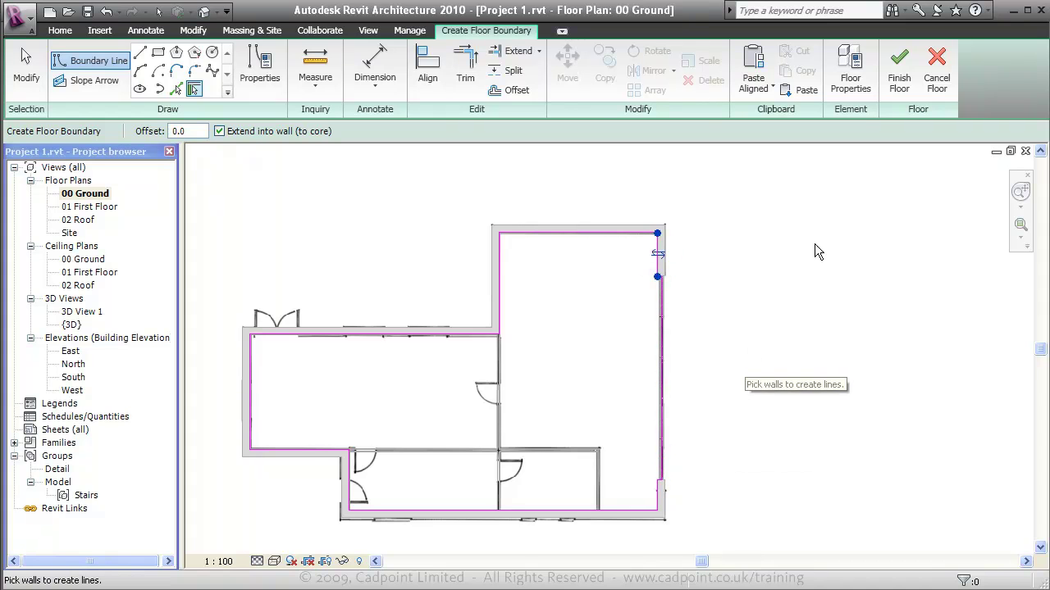
left_click(850, 67)
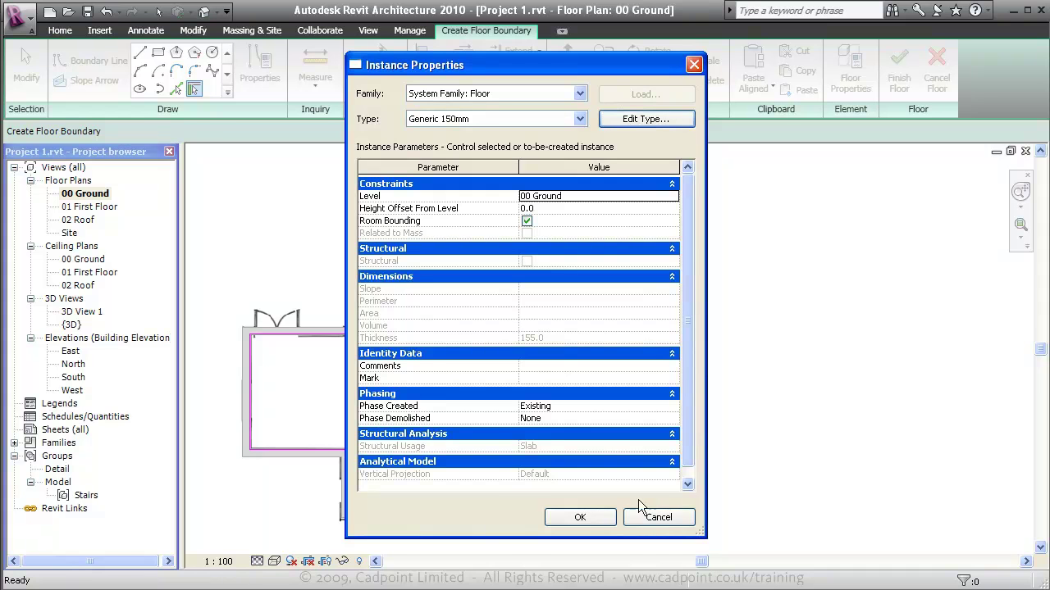
left_click(580, 518)
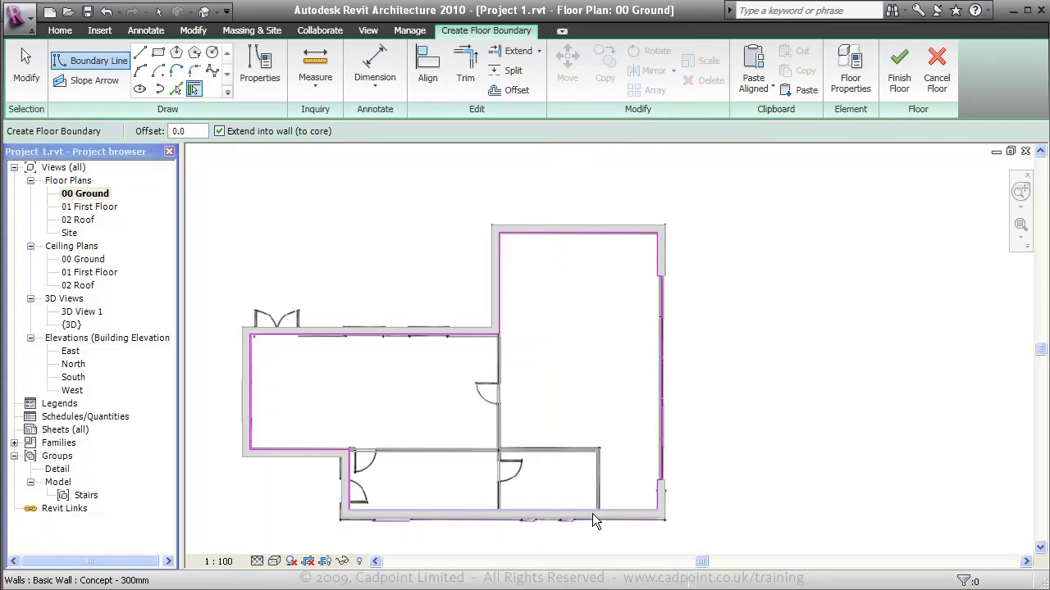
Finish the floor, then place an untagged Concept ExtSgl 1010 x 2110mm door in the lower-left wall
left_click(901, 82)
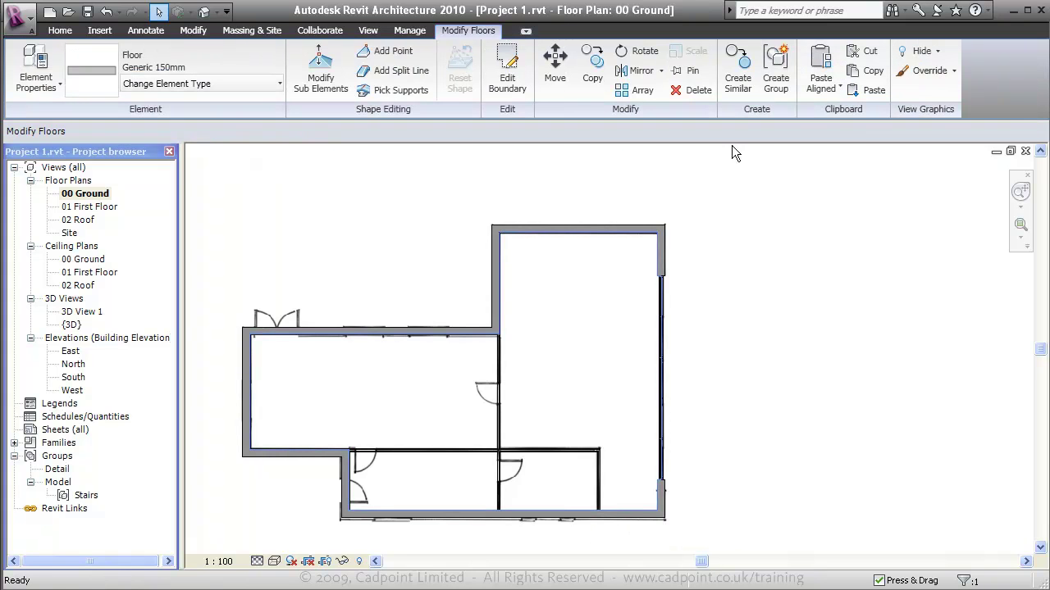
left_click(64, 33)
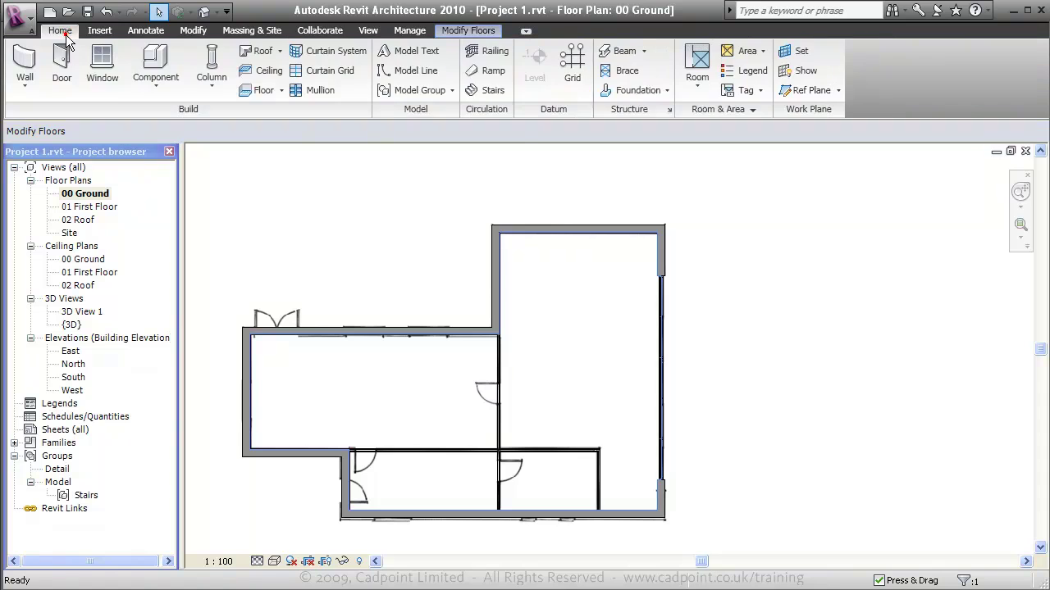
left_click(62, 57)
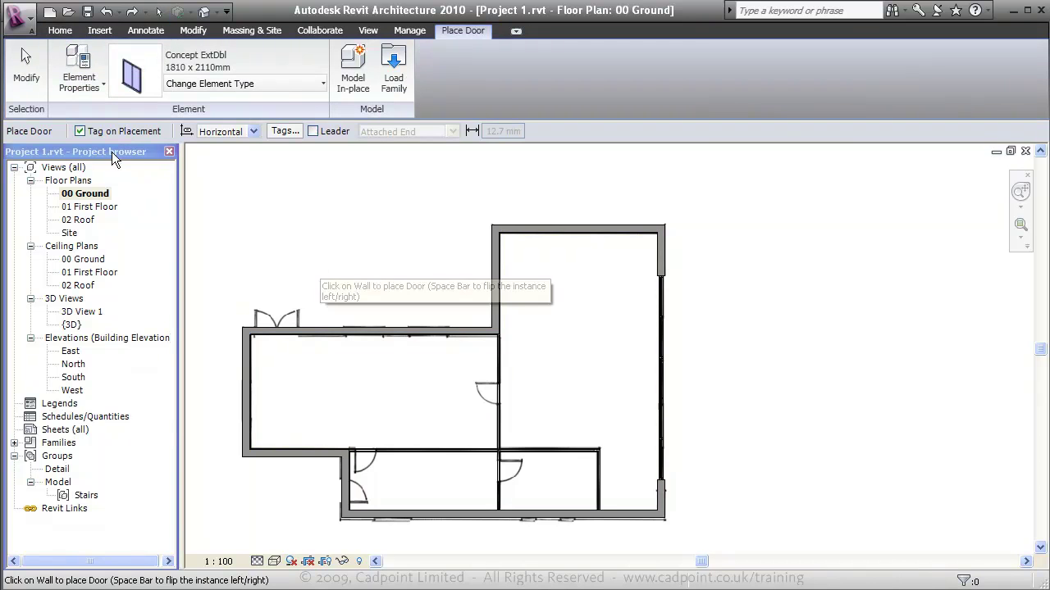
left_click(81, 132)
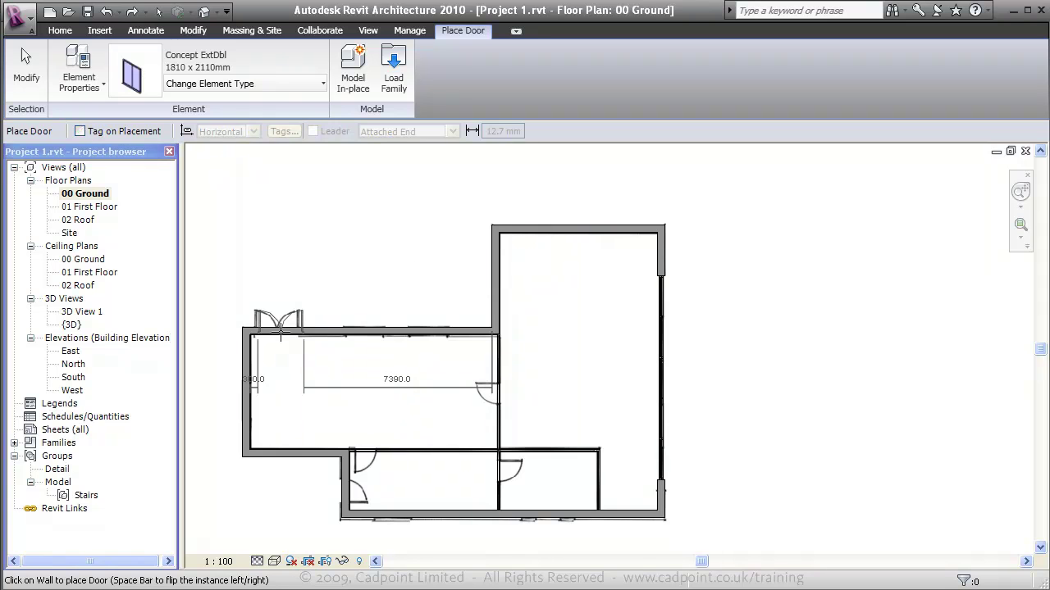
left_click(302, 86)
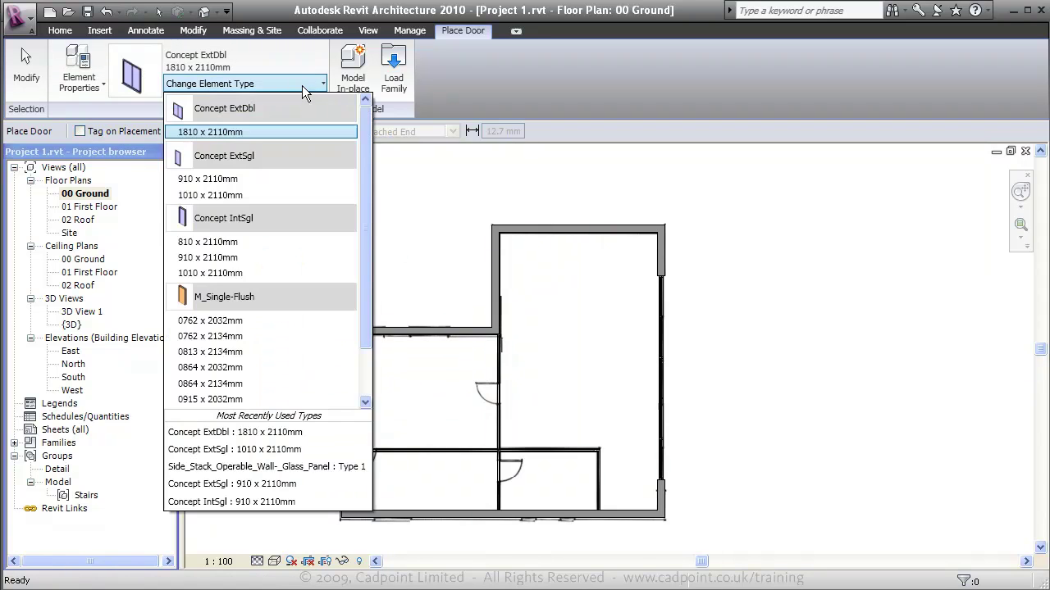
left_click(271, 200)
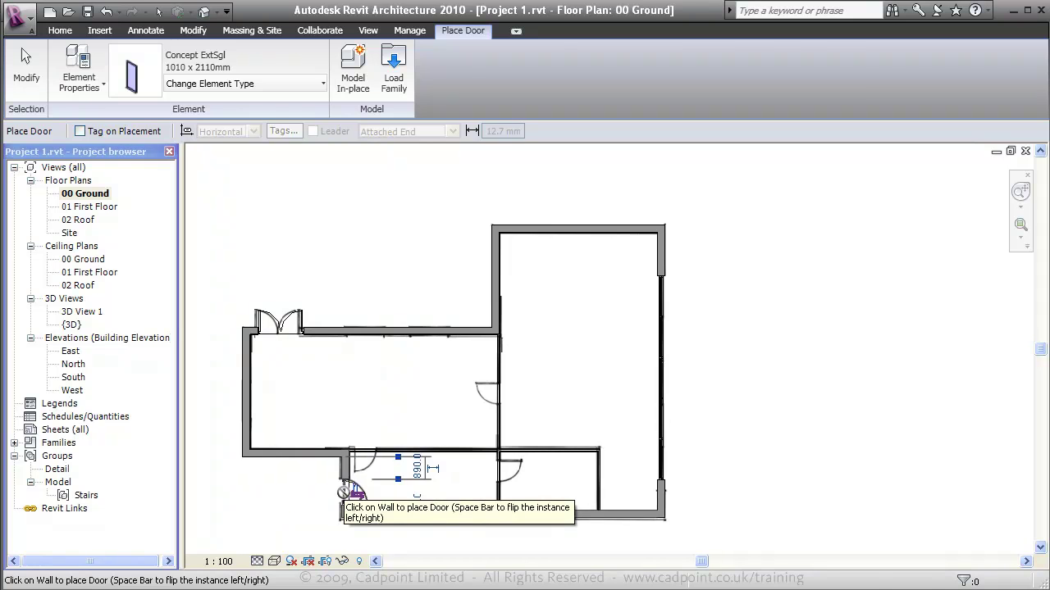
left_click(344, 490)
key("Escape")
scroll(355, 510, "up", 3)
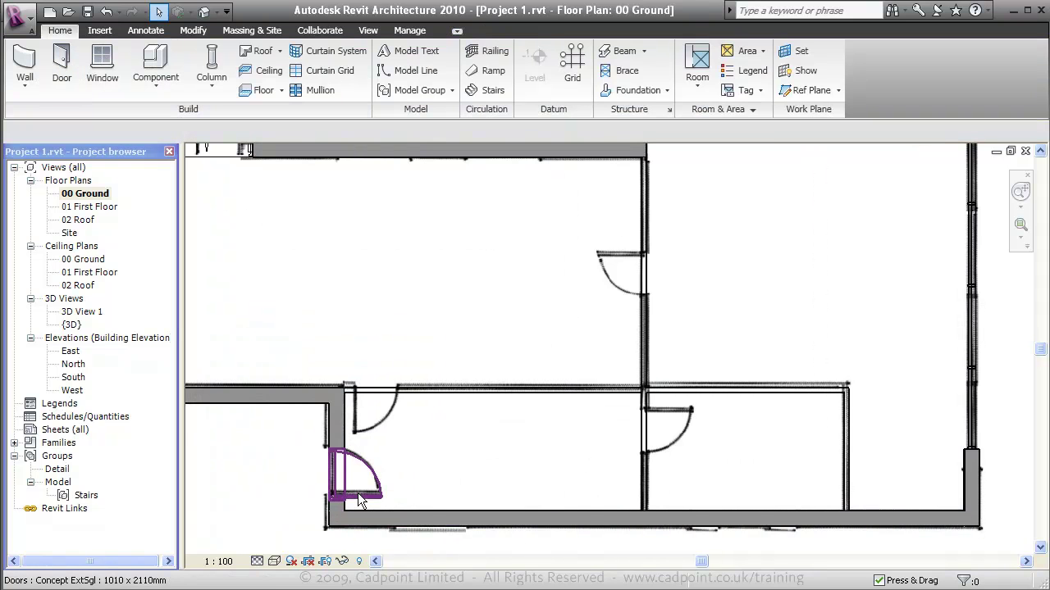
Change the top-left double door's 300.0 offset to 200 from its corner
left_click(361, 497)
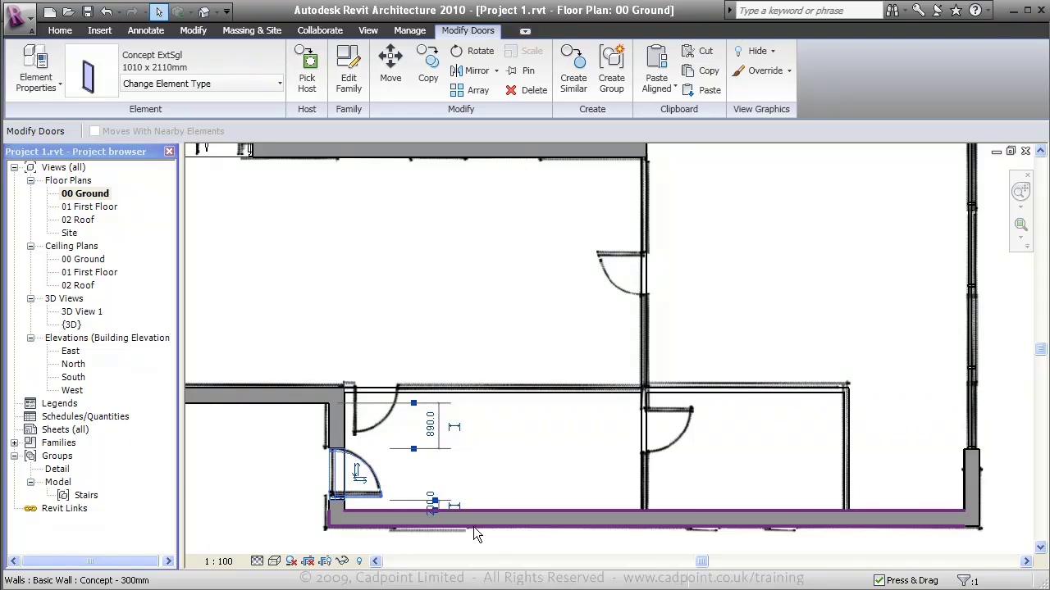
scroll(473, 527, "down", 2)
key("Escape")
left_click(284, 263)
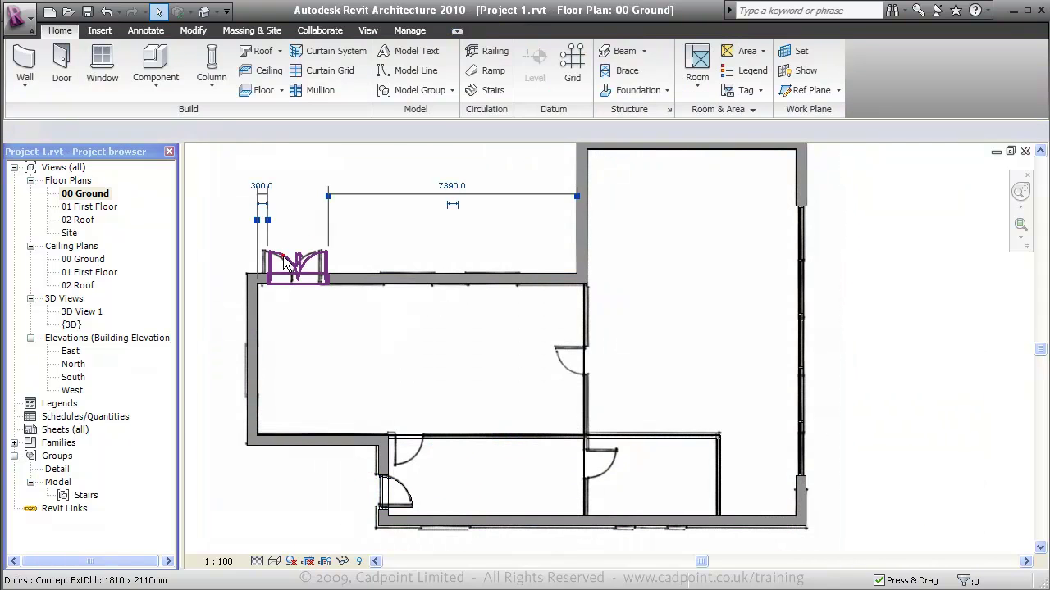
left_click(261, 187)
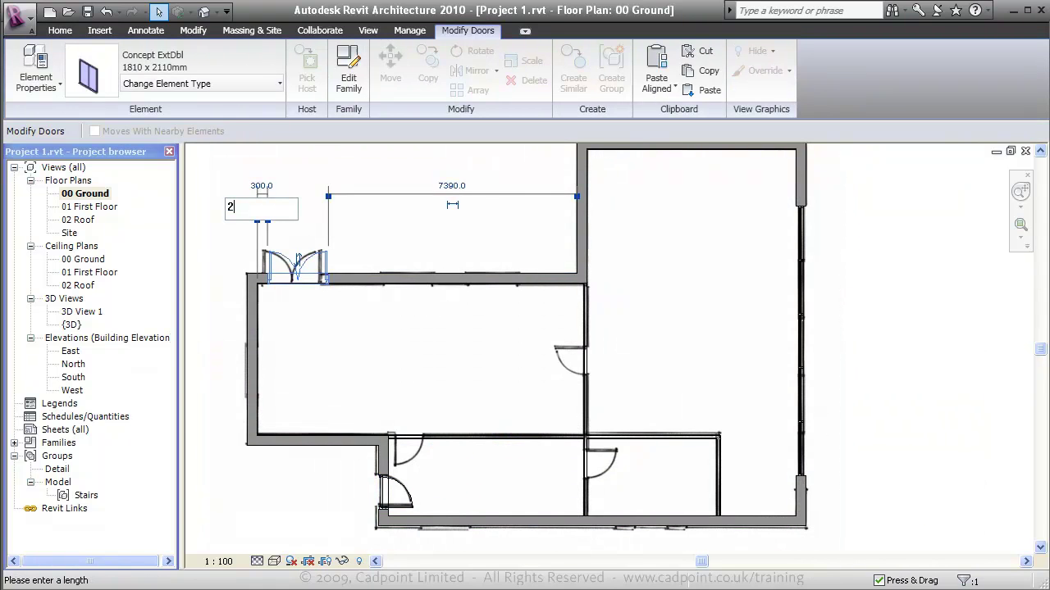
type("200")
key("Return")
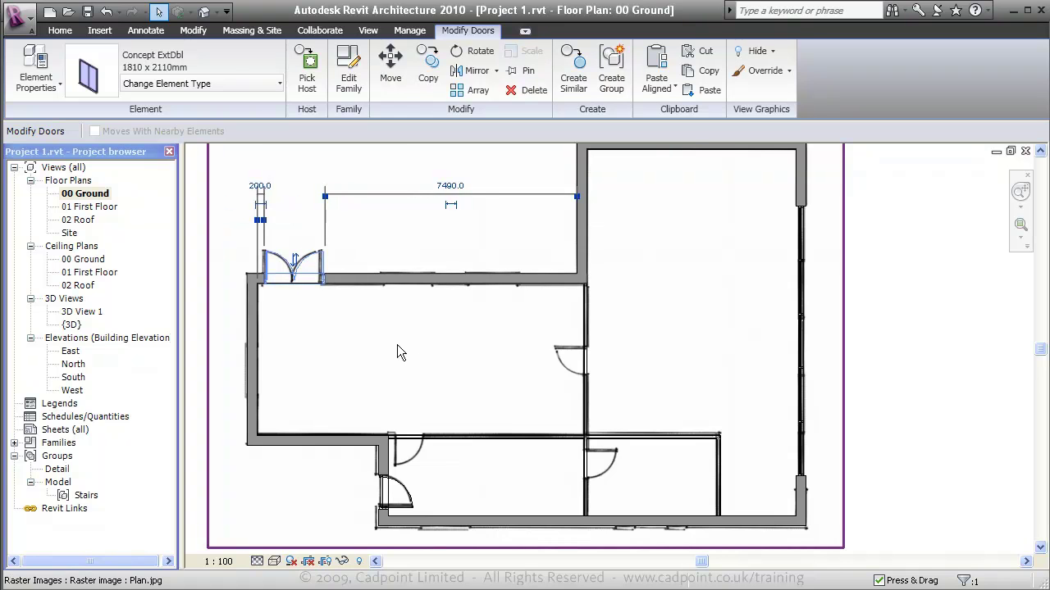
left_click(358, 360)
key("Escape")
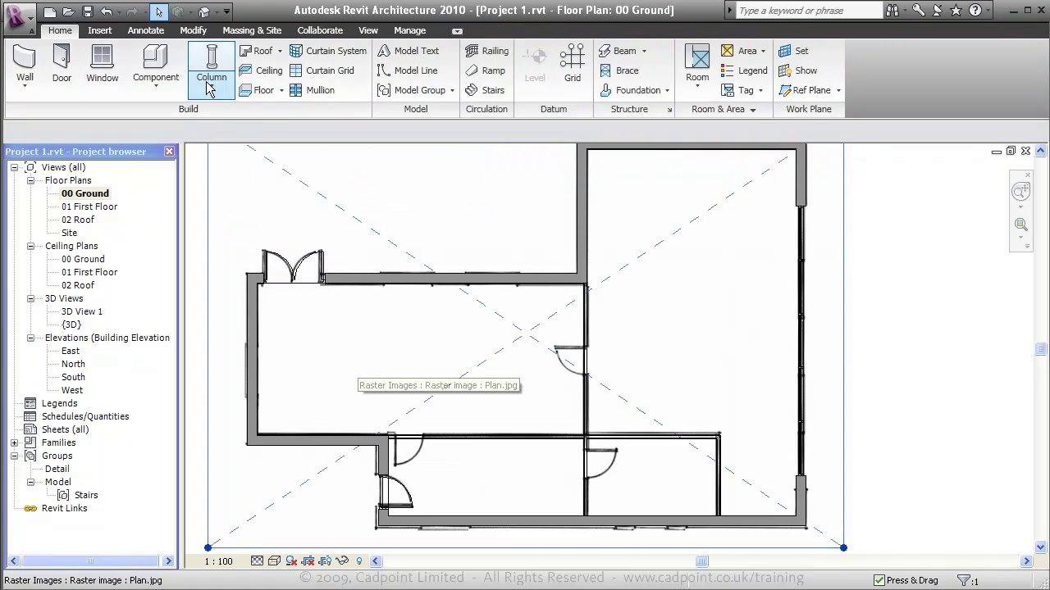
Place Concept IntSgl 910 x 2110mm doors in the central, lower-right and horizontal interior walls
left_click(62, 62)
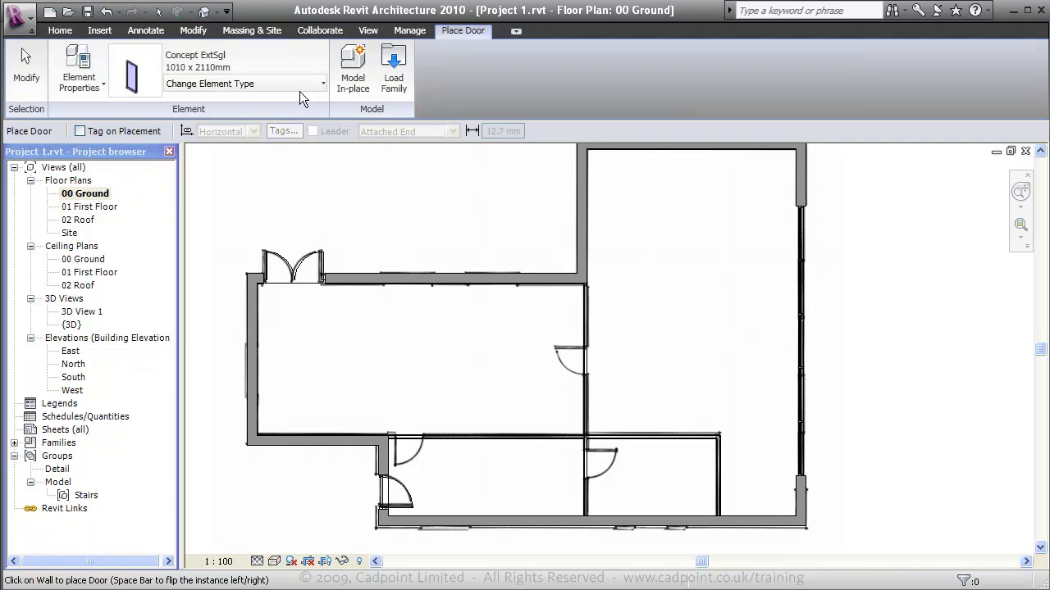
left_click(302, 87)
mouse_move(292, 246)
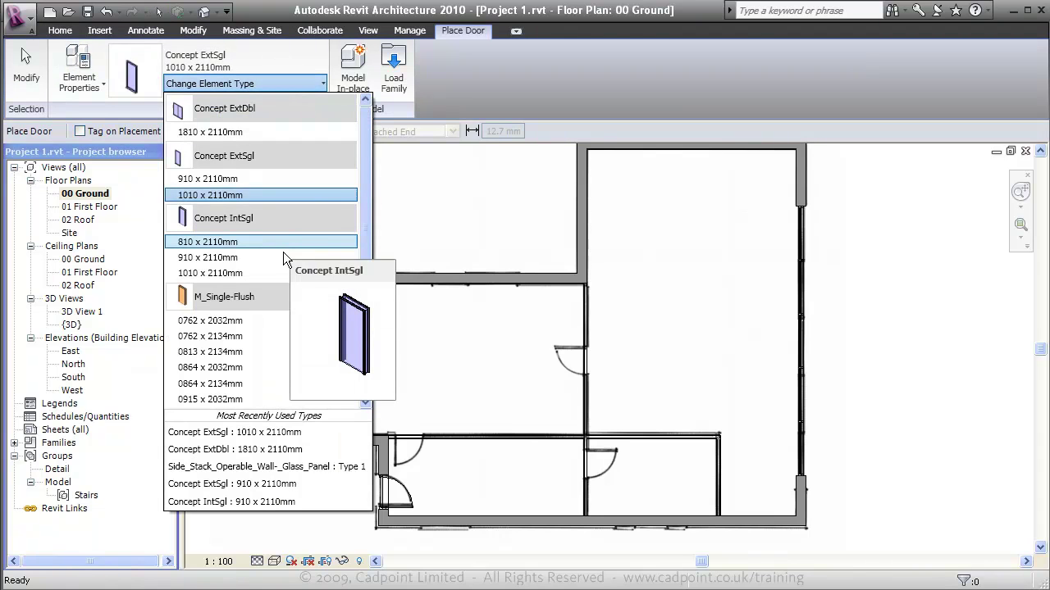
left_click(285, 258)
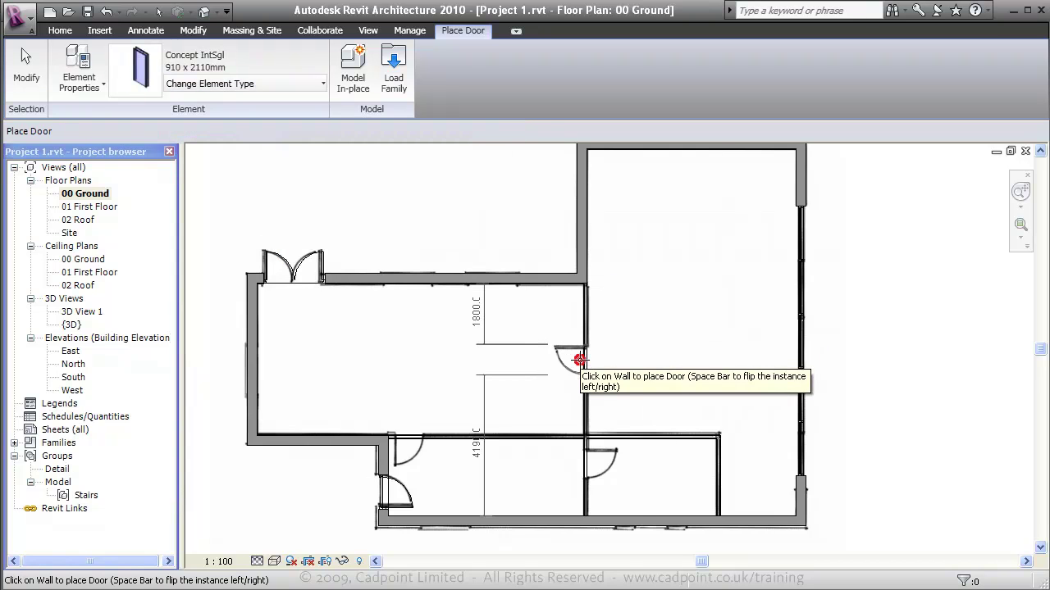
left_click(579, 359)
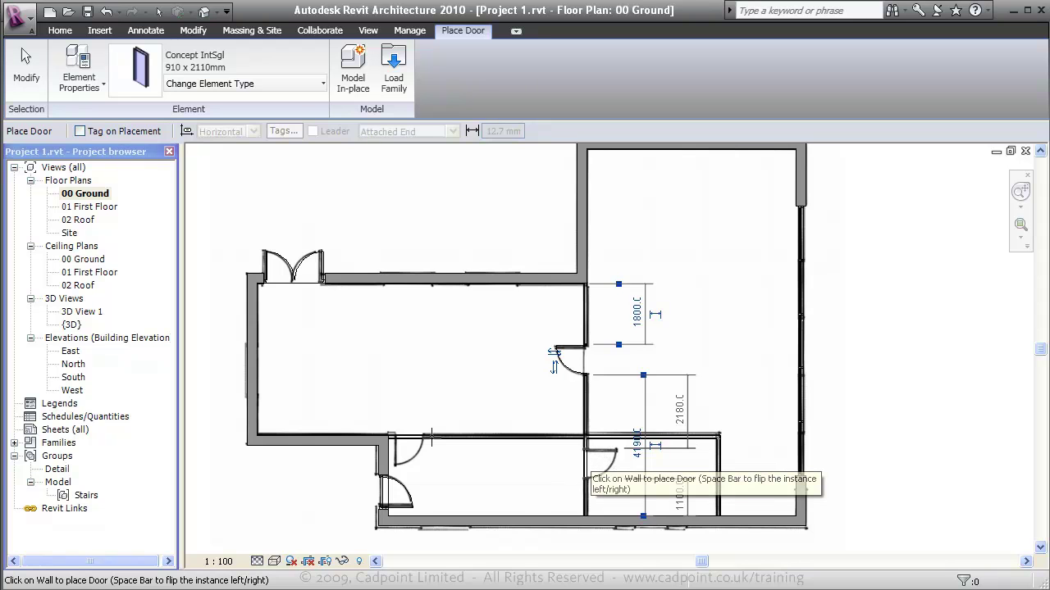
left_click(587, 465)
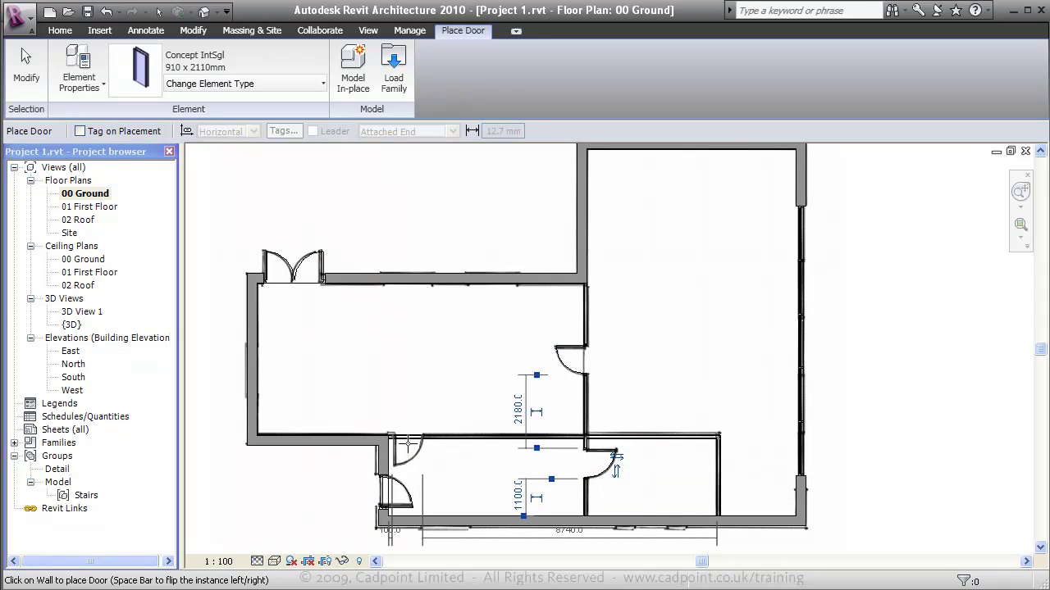
left_click(408, 443)
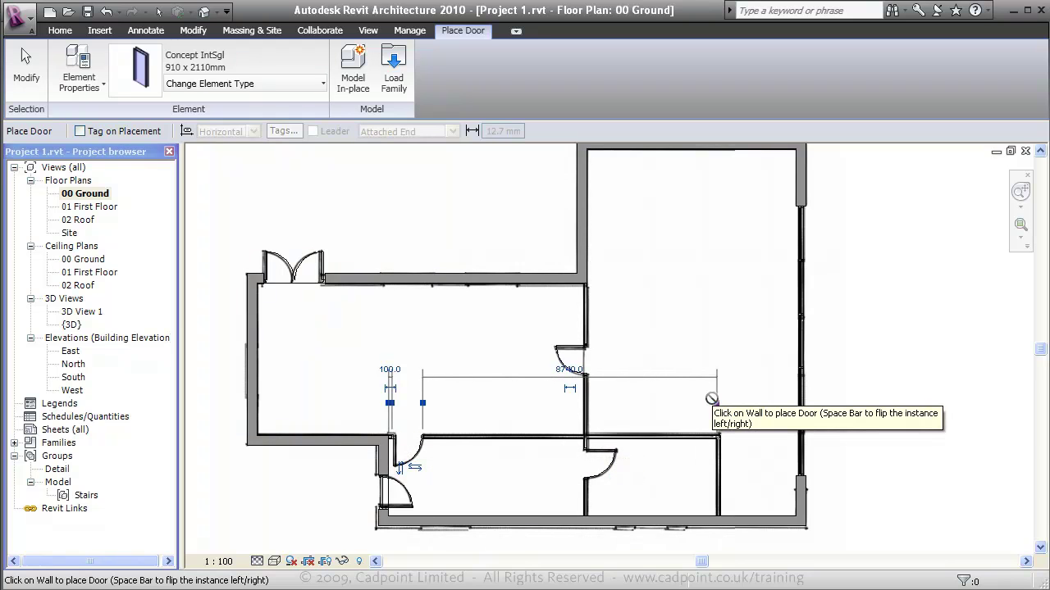
key("Escape")
key("Escape")
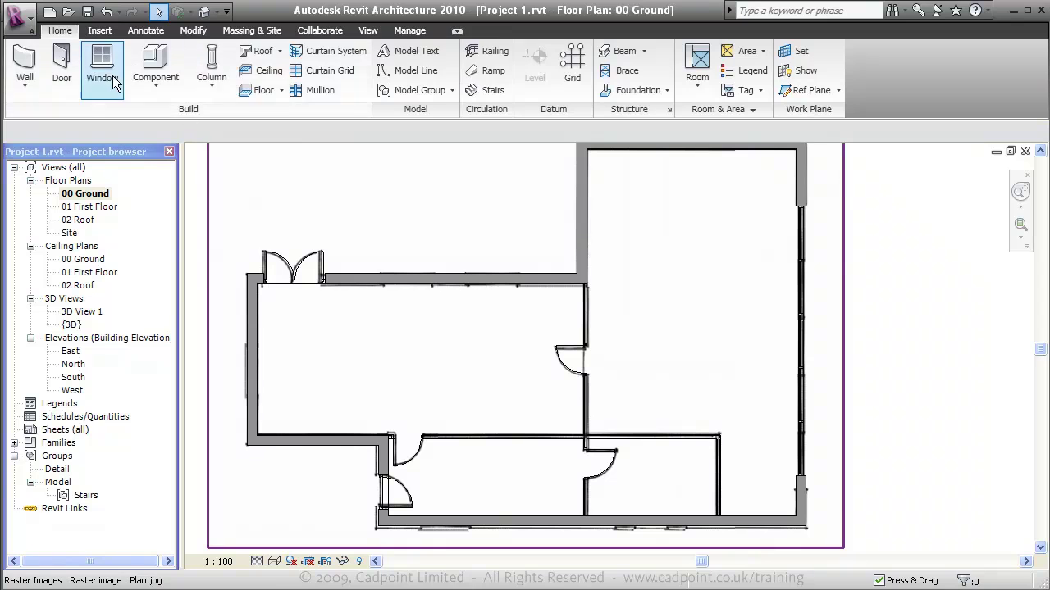
Place windows in the top wall (two), the left wall and the bottom wall (two)
left_click(113, 83)
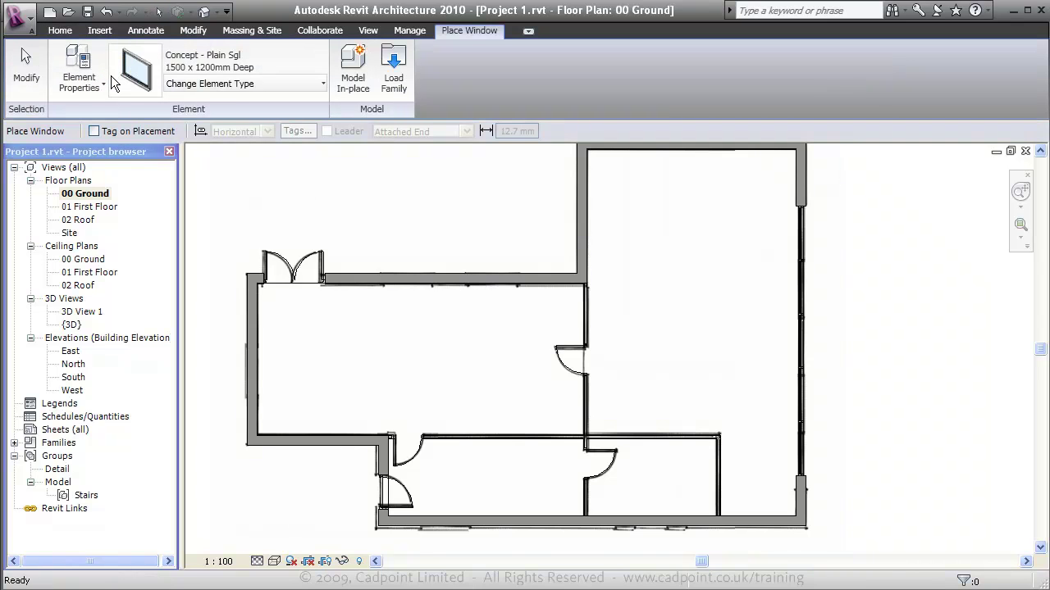
left_click(406, 278)
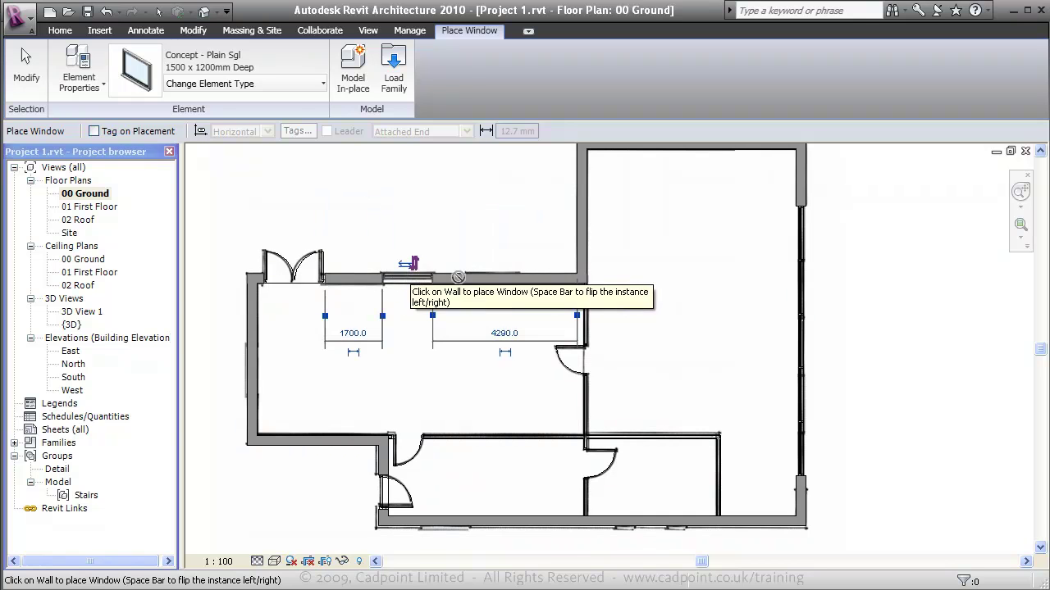
left_click(491, 275)
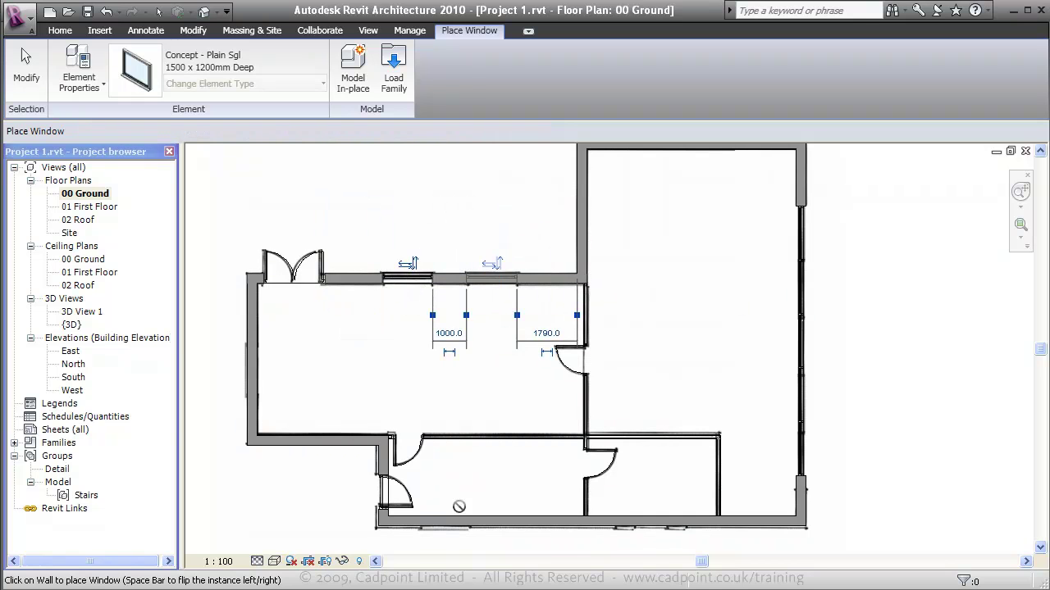
left_click(442, 524)
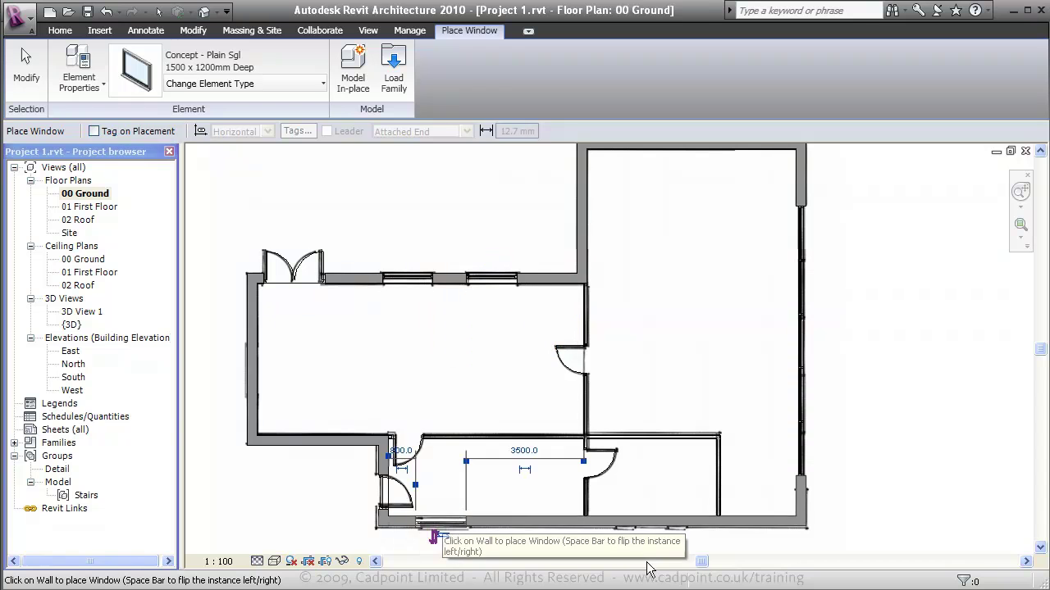
left_click(248, 369)
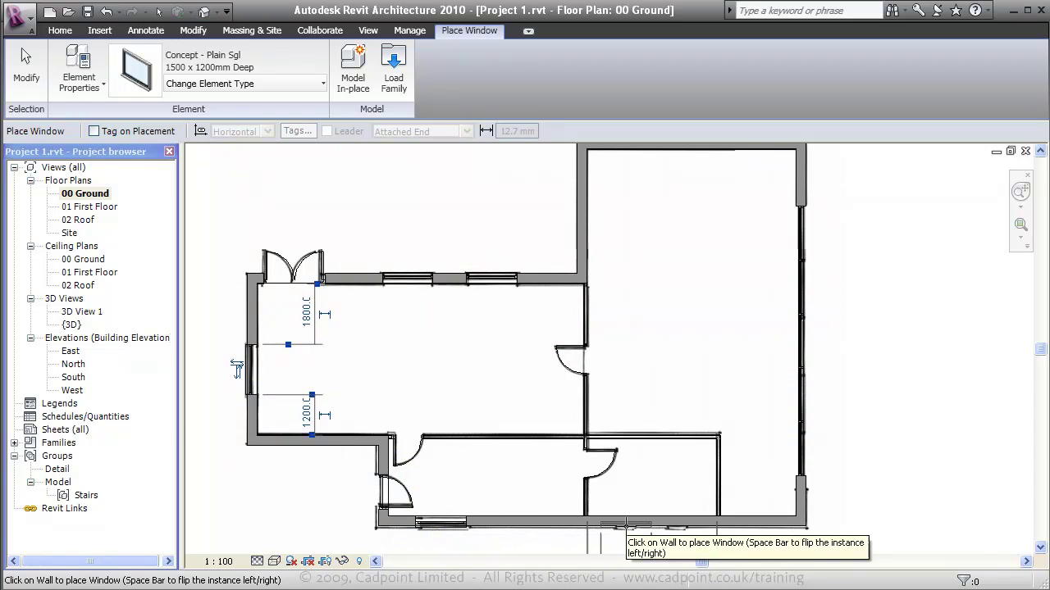
left_click(626, 524)
key("Escape")
key("Escape")
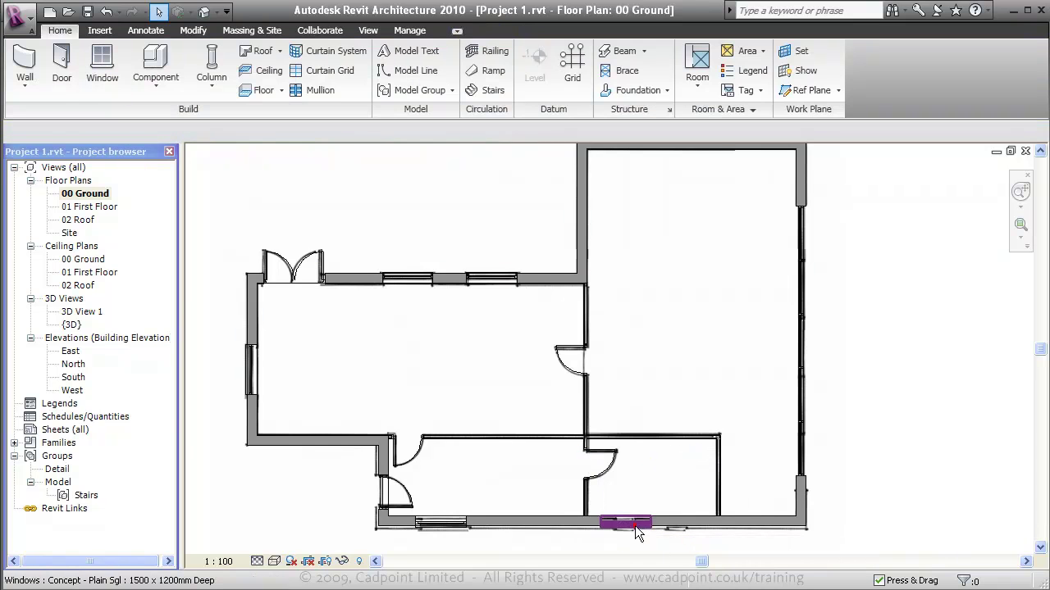
Change the rightmost bottom-wall window to the 630 x 1200mm Deep type
left_click(634, 524)
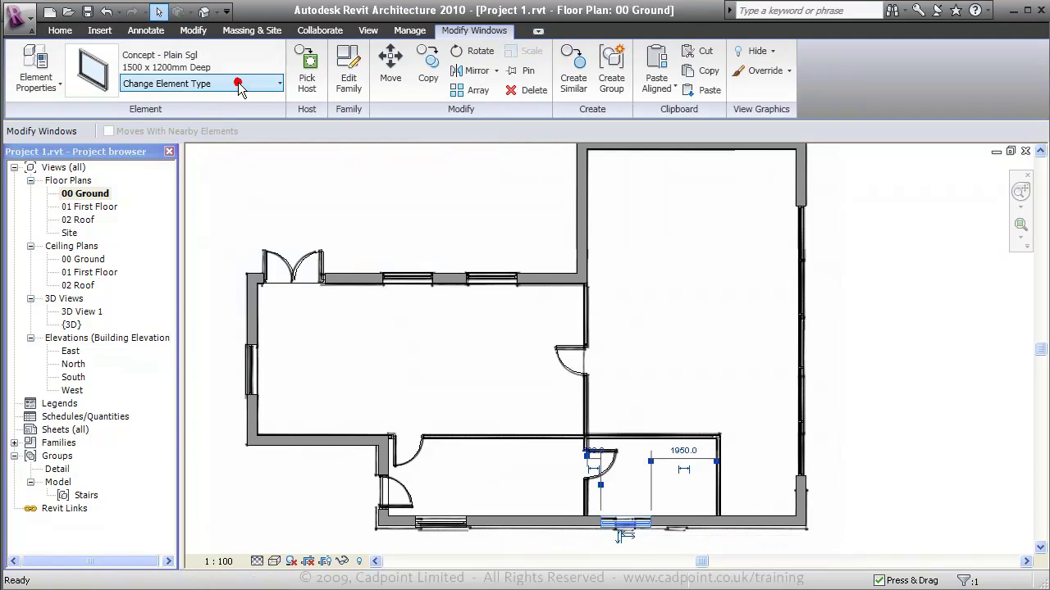
left_click(238, 83)
left_click(227, 132)
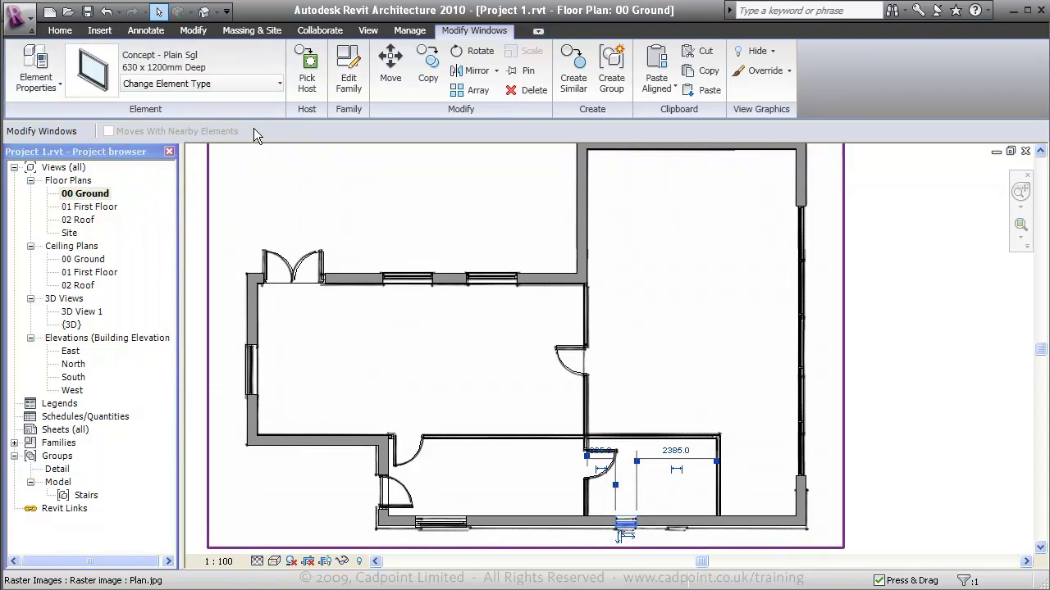
key("Escape")
Add another 630 x 1200mm Deep window further right in the bottom wall
left_click(100, 66)
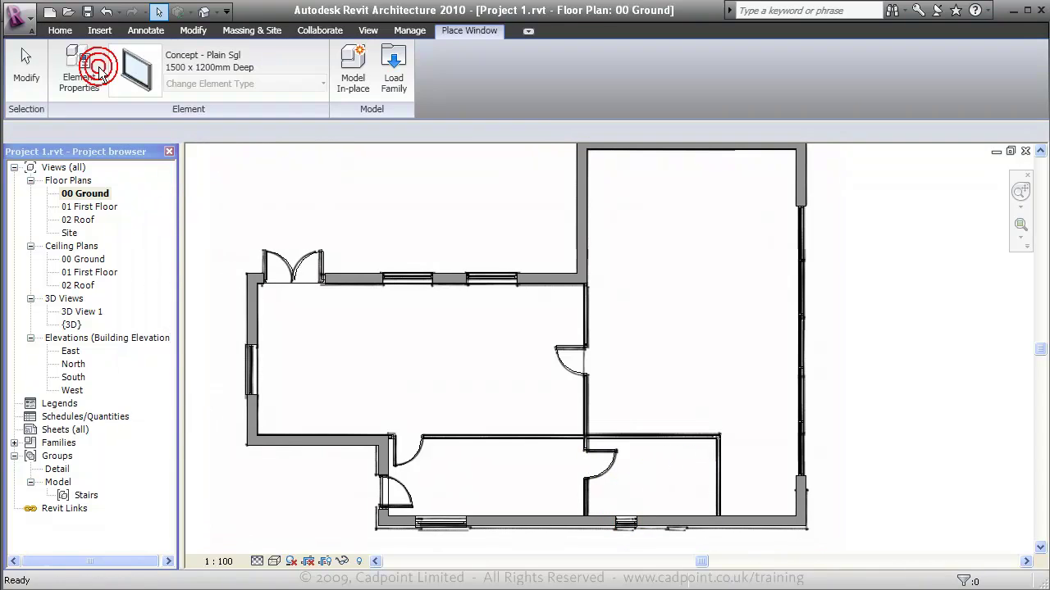
left_click(304, 83)
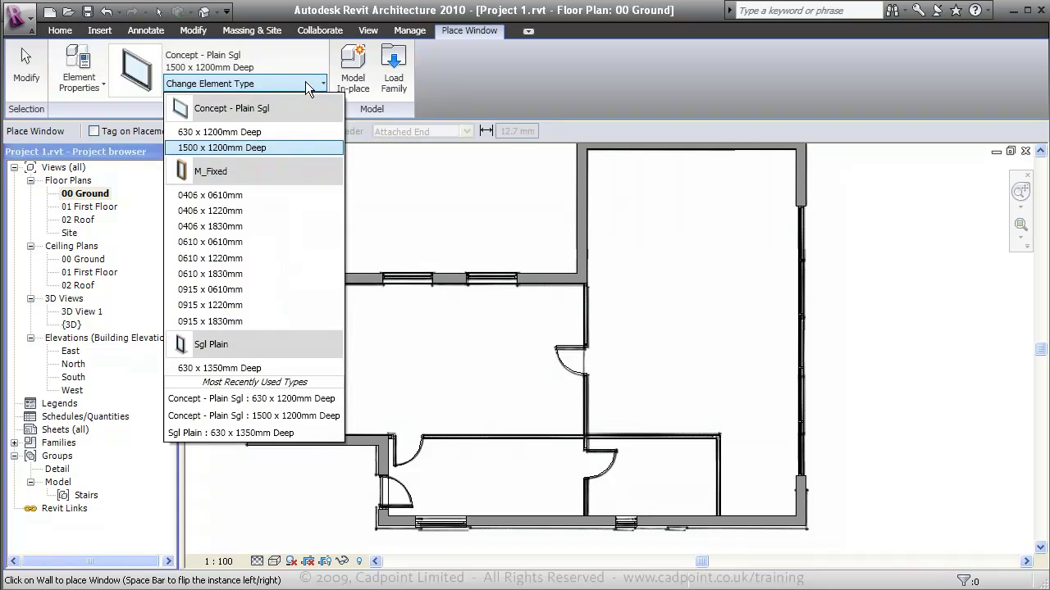
left_click(282, 132)
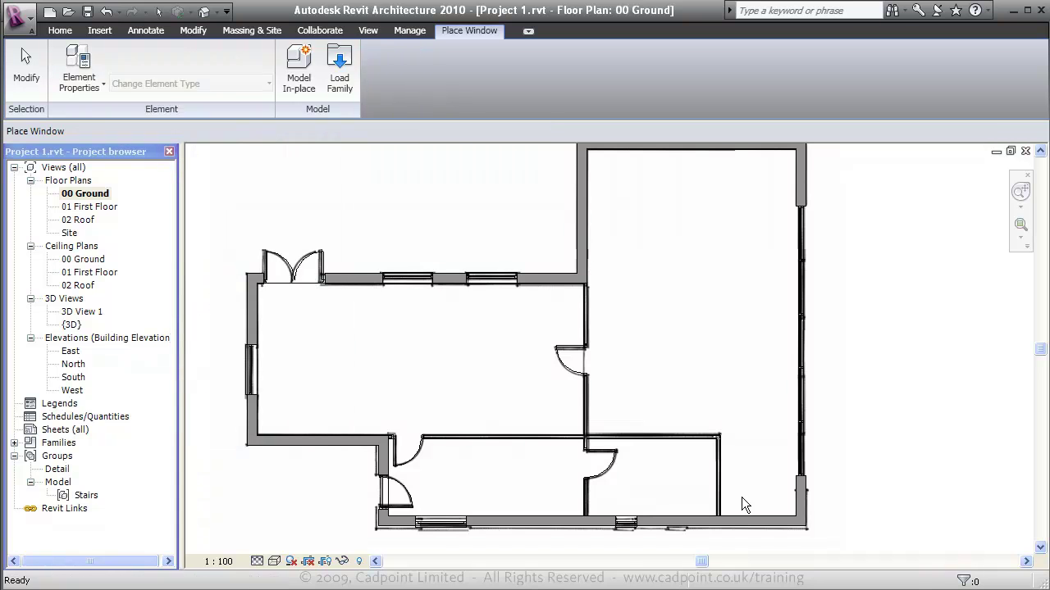
left_click(677, 526)
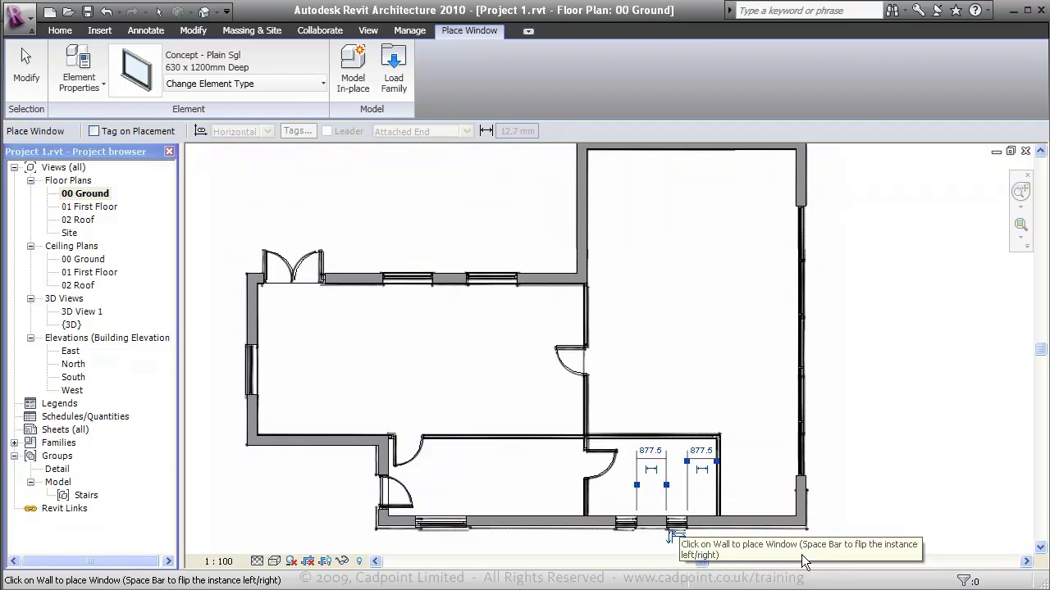
Place a perspective camera by the right wall, aimed at the long room on the left
key("Escape")
key("Escape")
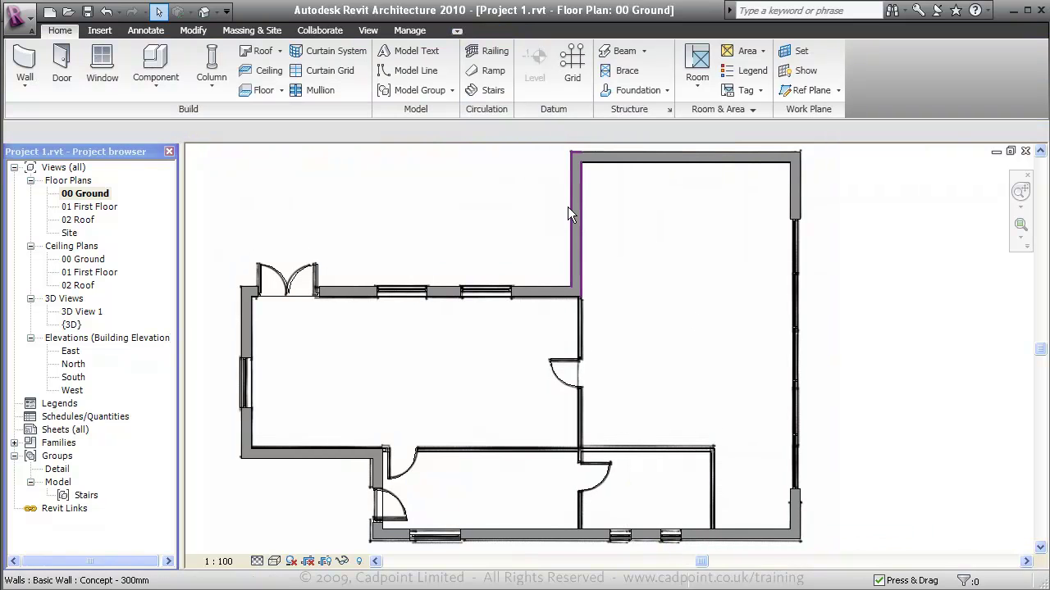
left_click(218, 12)
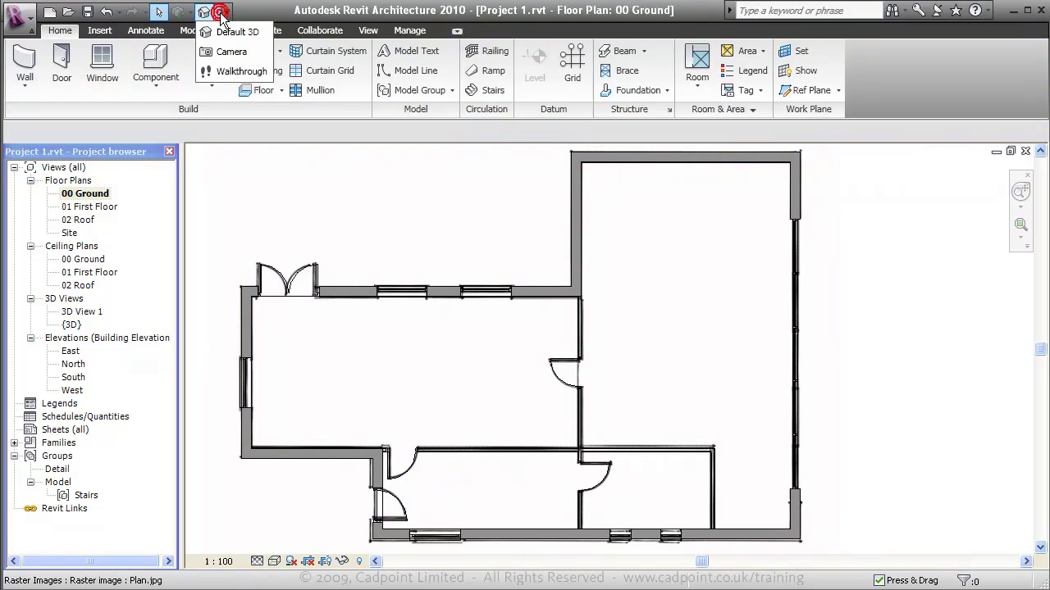
left_click(231, 53)
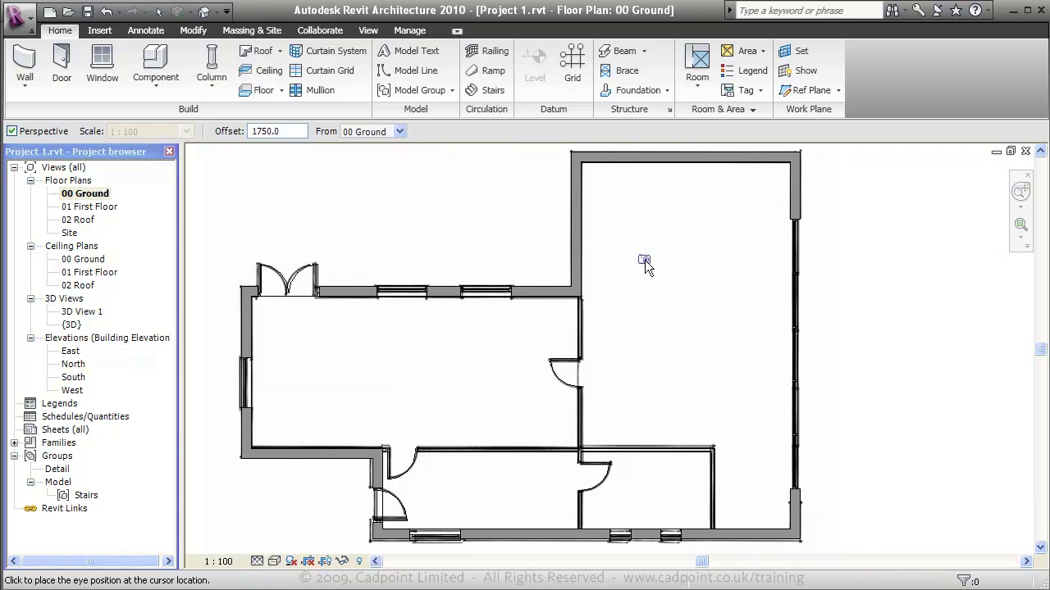
left_click(774, 394)
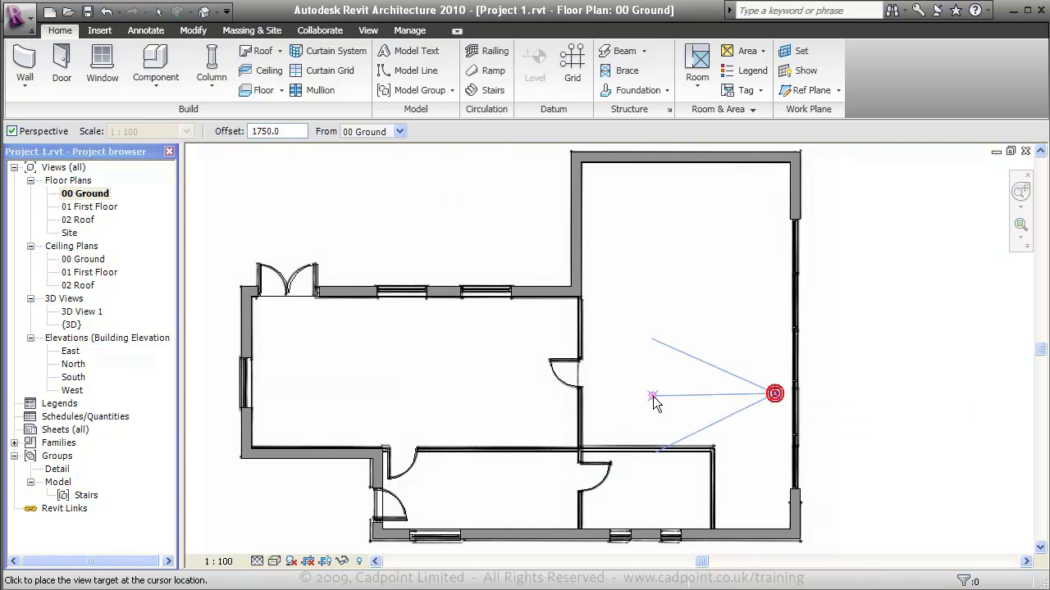
left_click(274, 381)
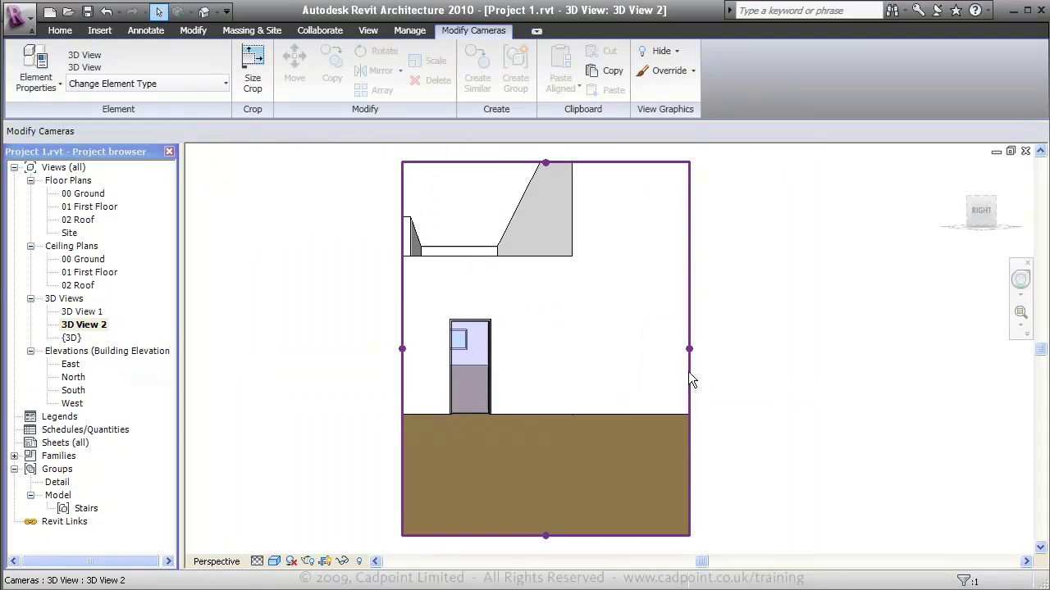
Drag the camera crop region's right and left edges outward to show both side walls
left_click_drag(689, 350, 968, 348)
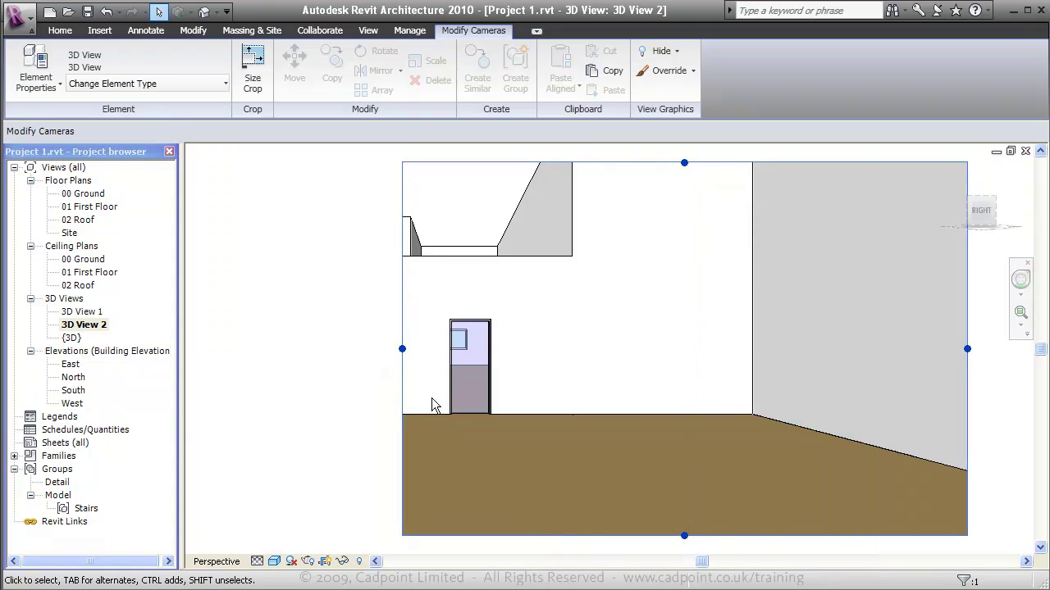
left_click_drag(402, 353, 244, 376)
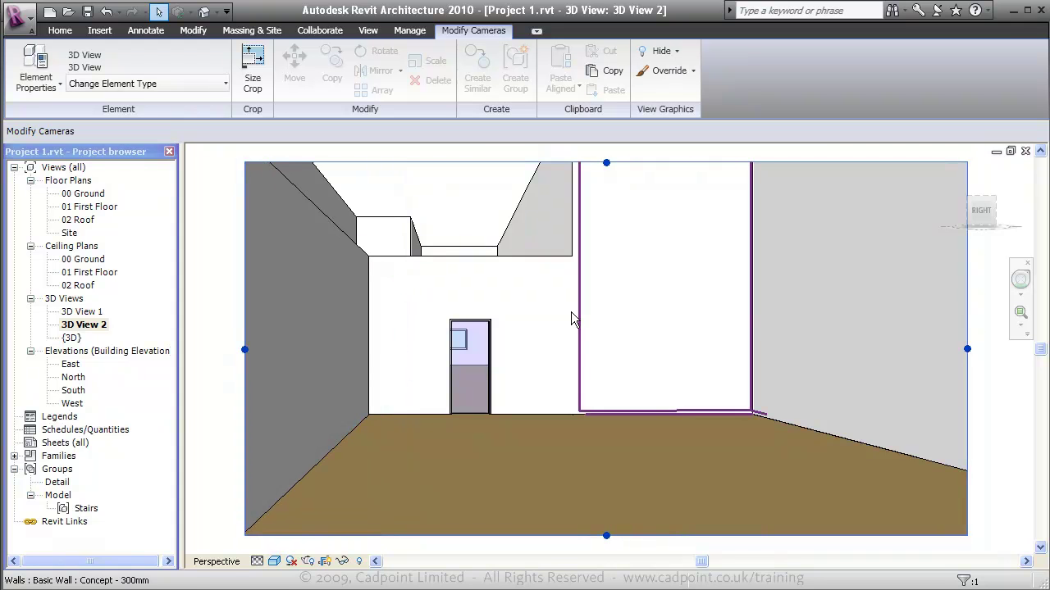
key("Escape")
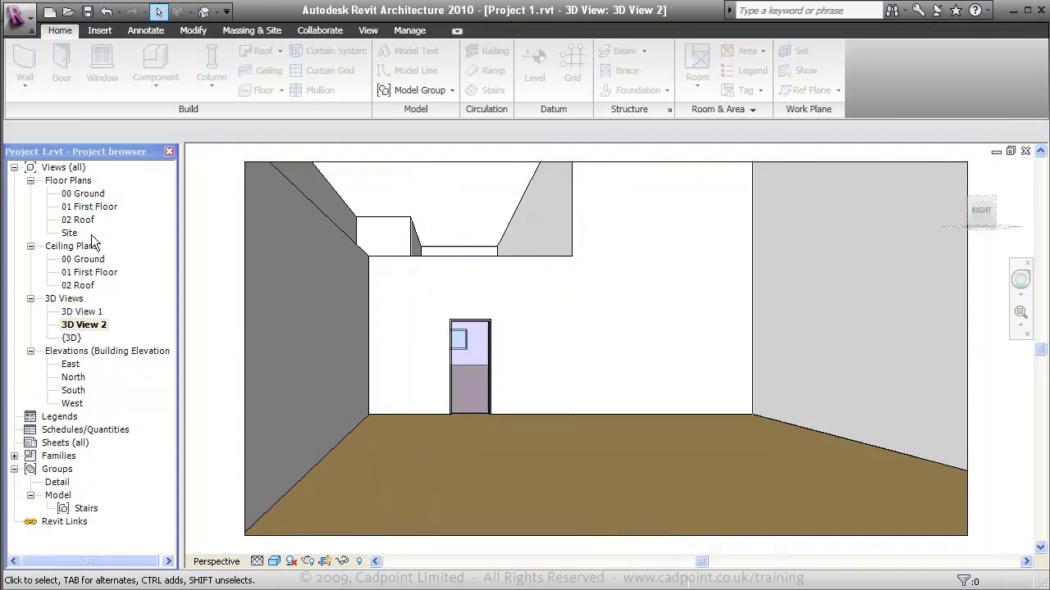
left_click(85, 194)
On 00 Ground, place ceilings in the small bottom-wall room and the long left room
double_click(85, 193)
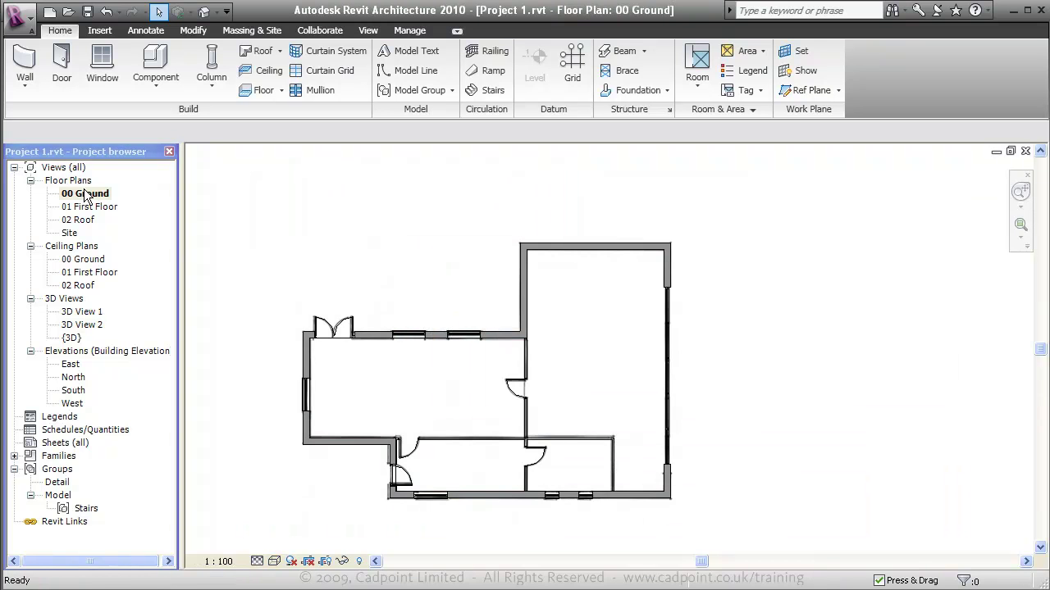
left_click(267, 70)
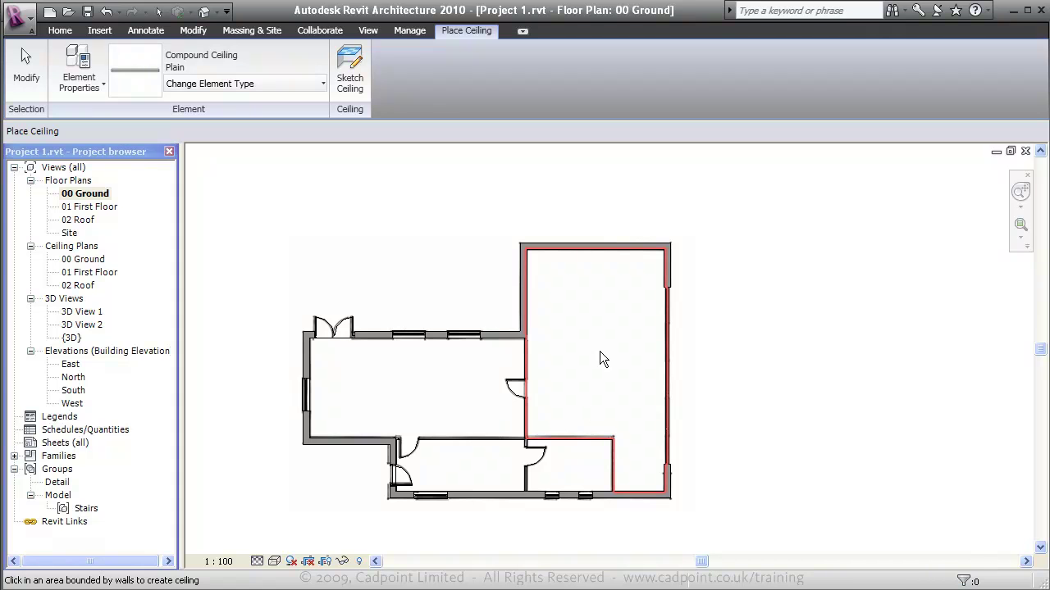
left_click(586, 467)
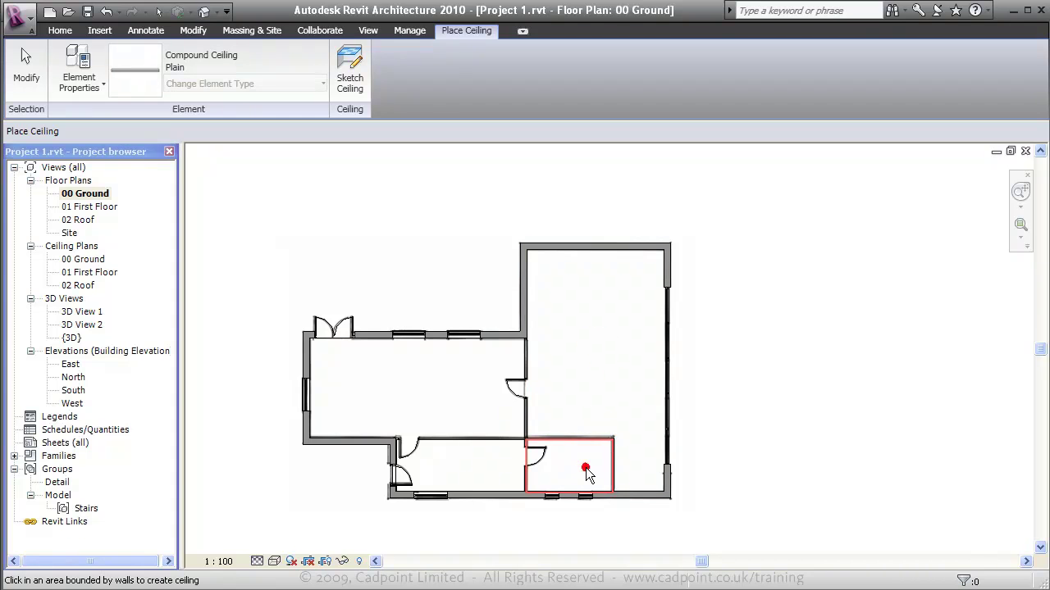
left_click(481, 467)
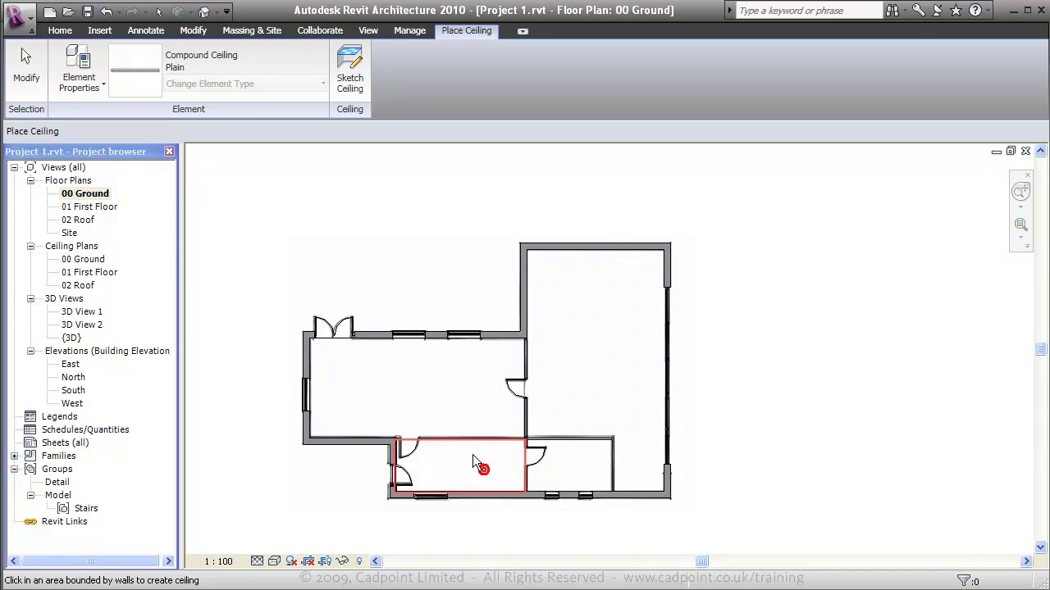
left_click(472, 397)
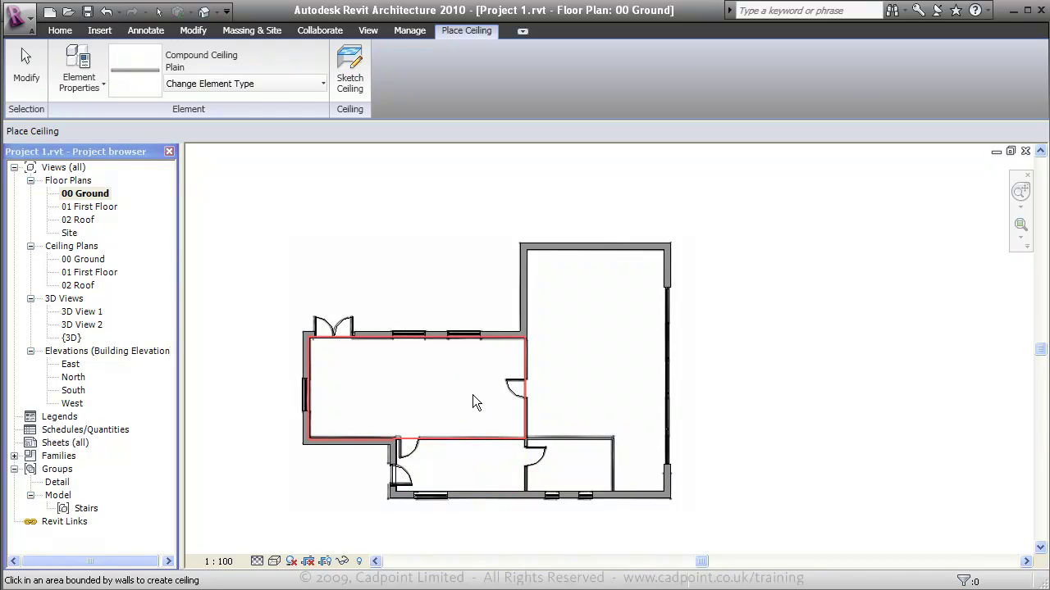
key("Escape")
double_click(82, 325)
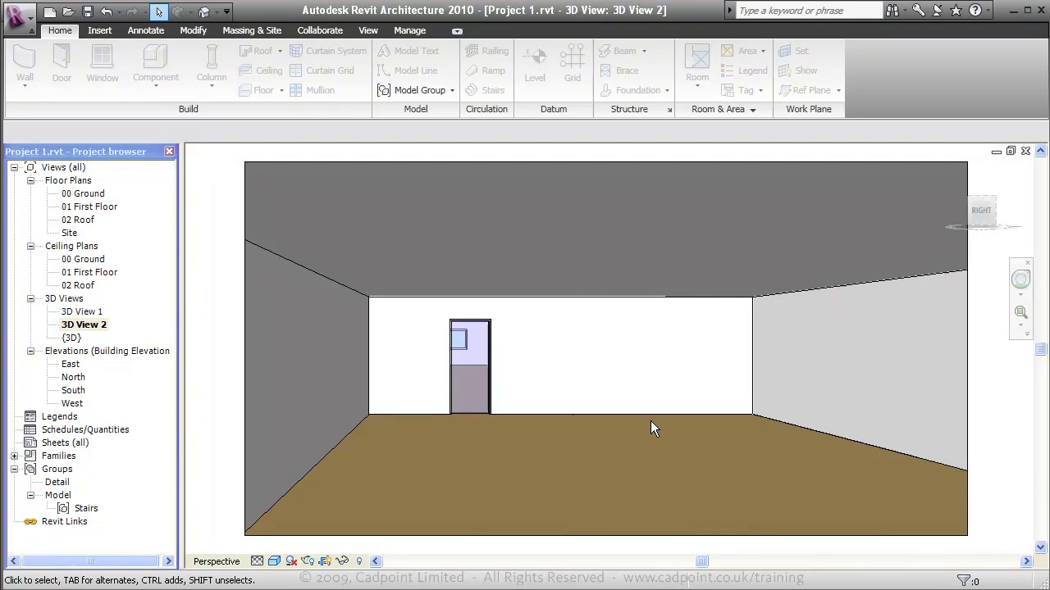
double_click(98, 196)
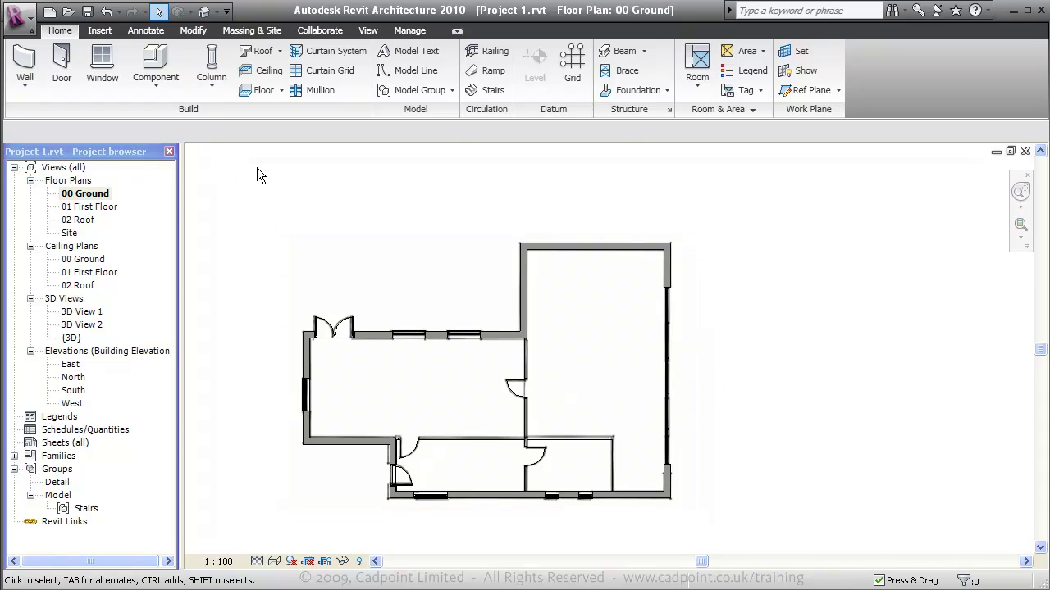
left_click(482, 91)
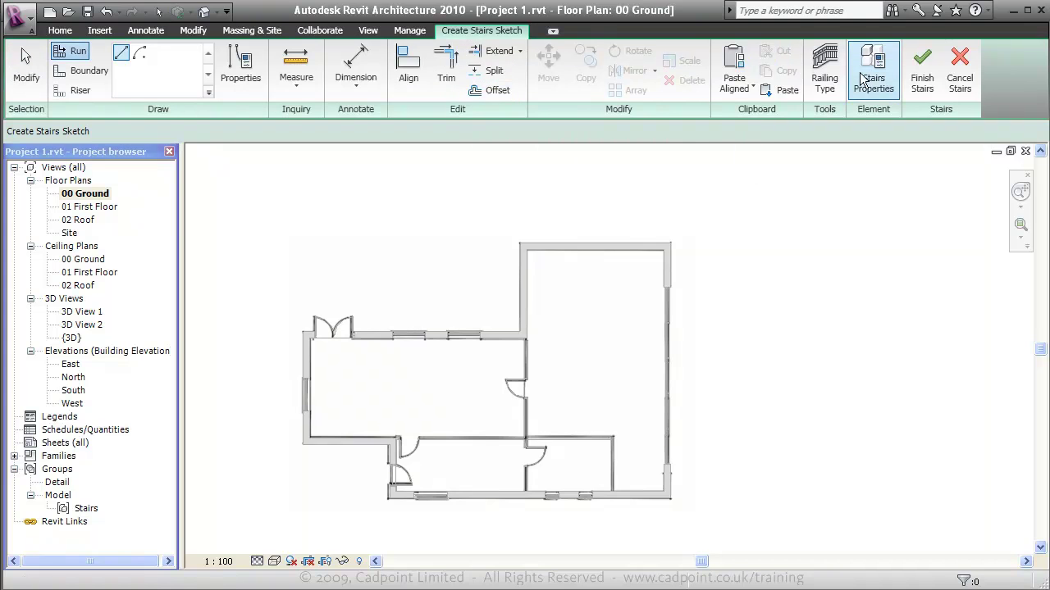
Sketch a 16-riser stair run near the top of the large room
left_click(874, 78)
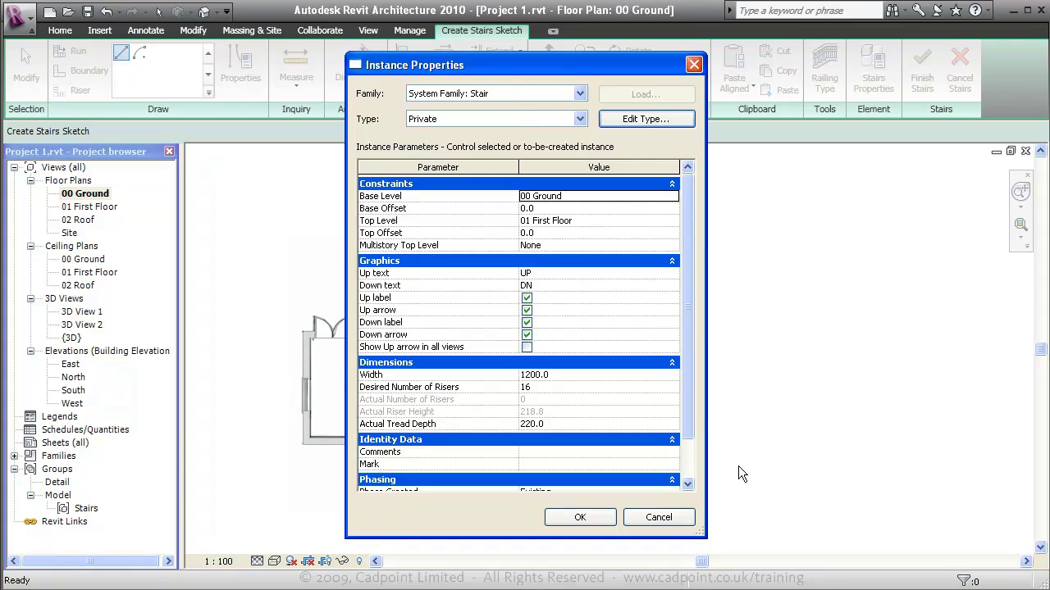
left_click(580, 518)
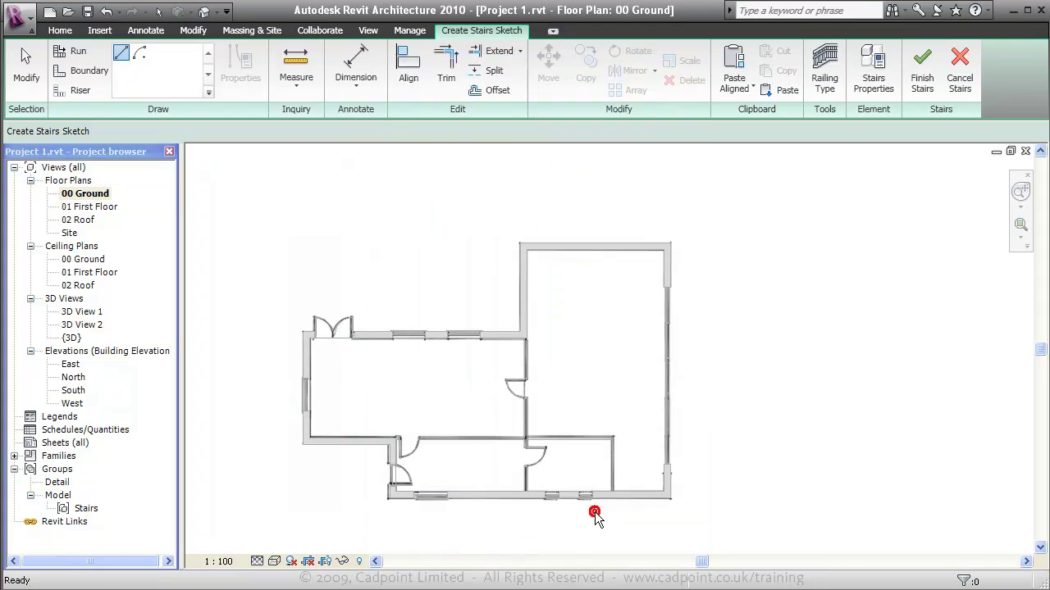
scroll(549, 271, "up", 1)
left_click(559, 277)
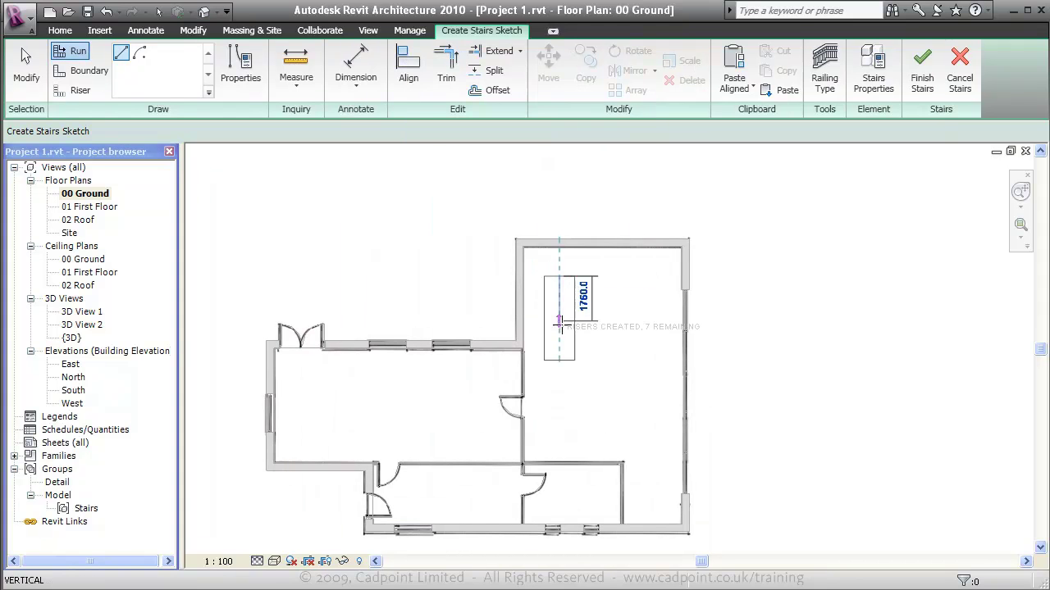
left_click(558, 360)
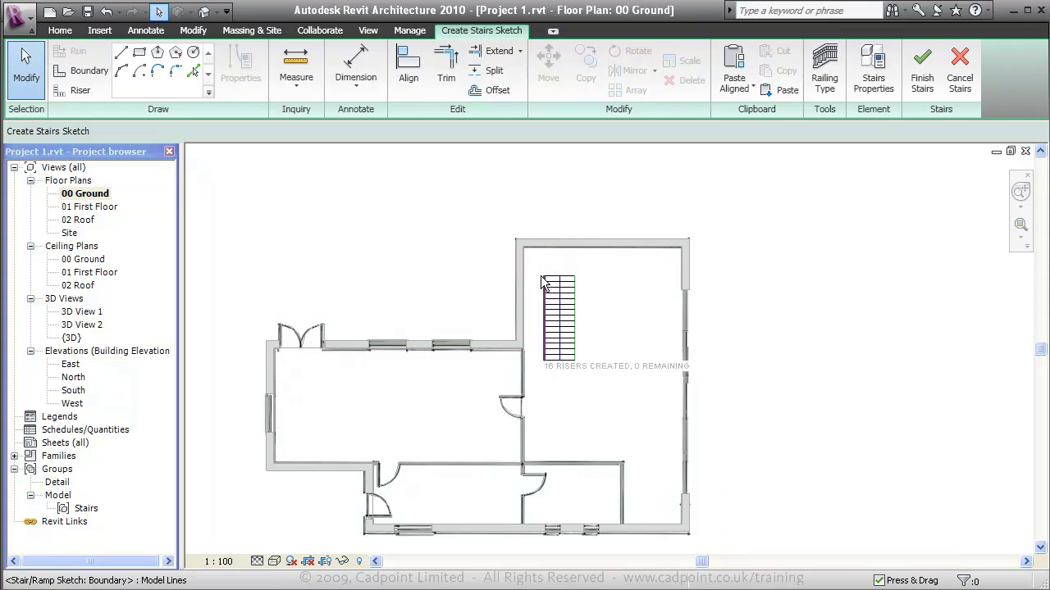
Move the whole stair sketch from its top riser midpoint against the left wall
scroll(542, 282, "up", 2)
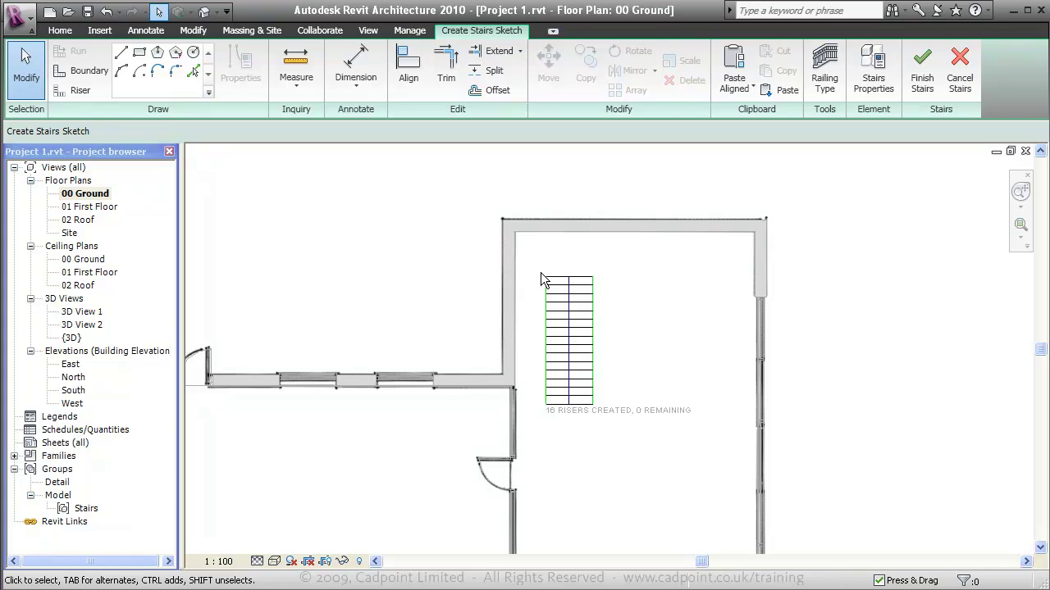
left_click_drag(530, 256, 615, 429)
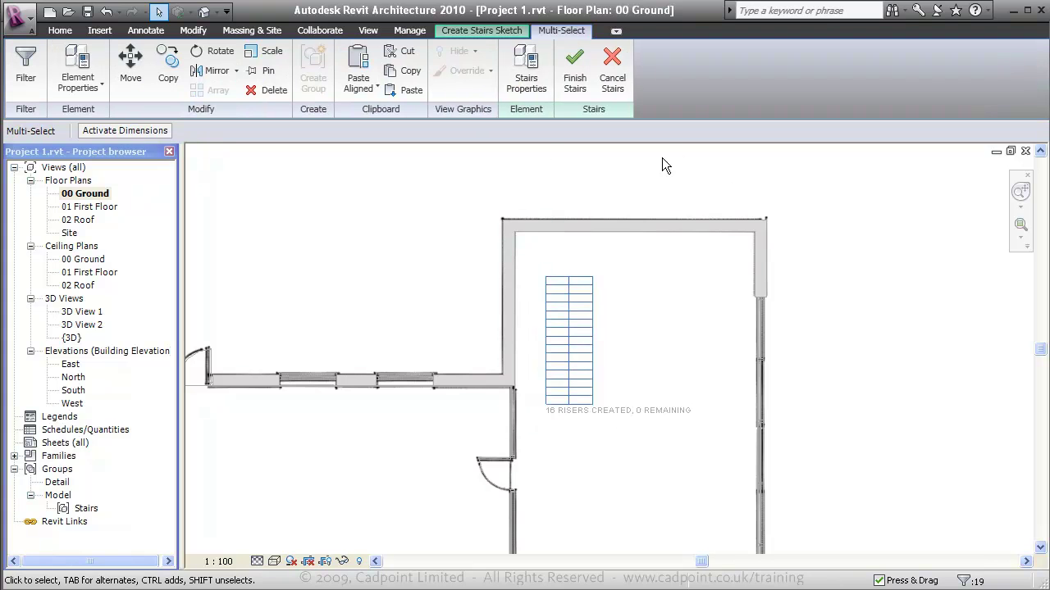
left_click(130, 66)
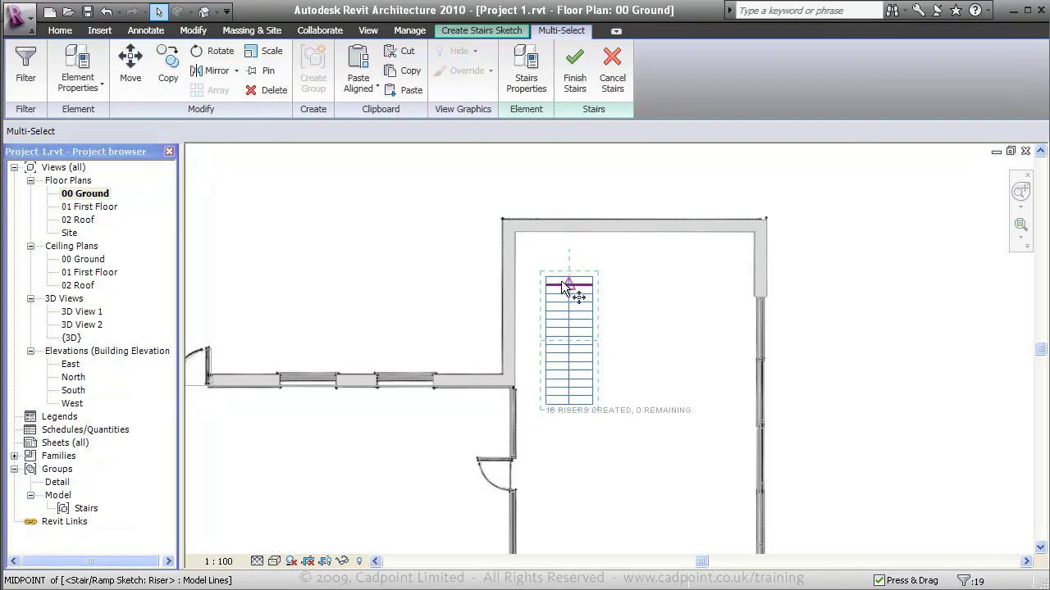
left_click(562, 283)
scroll(551, 277, "up", 1)
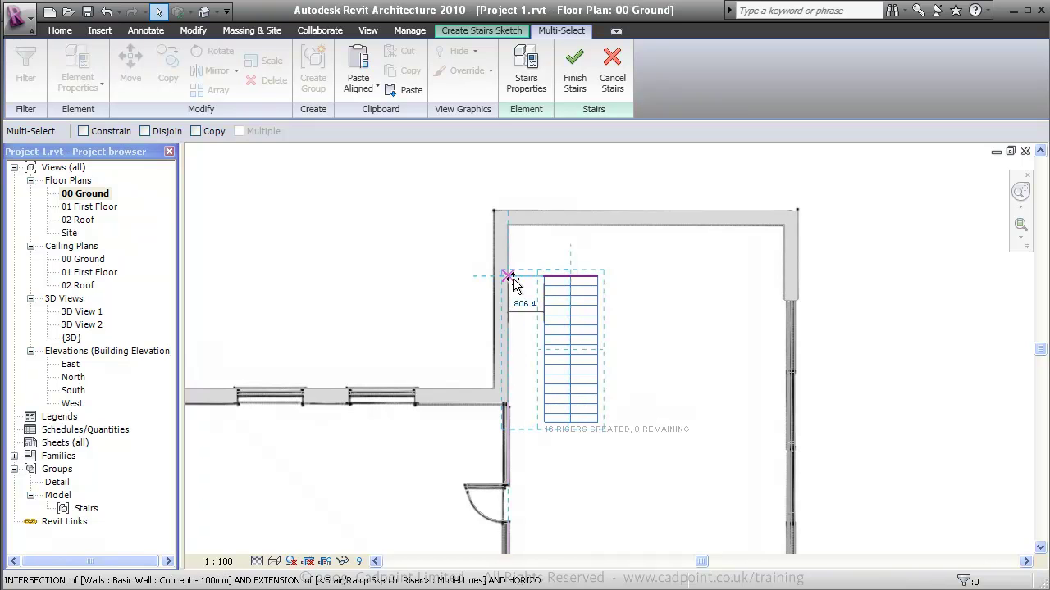
left_click(509, 277)
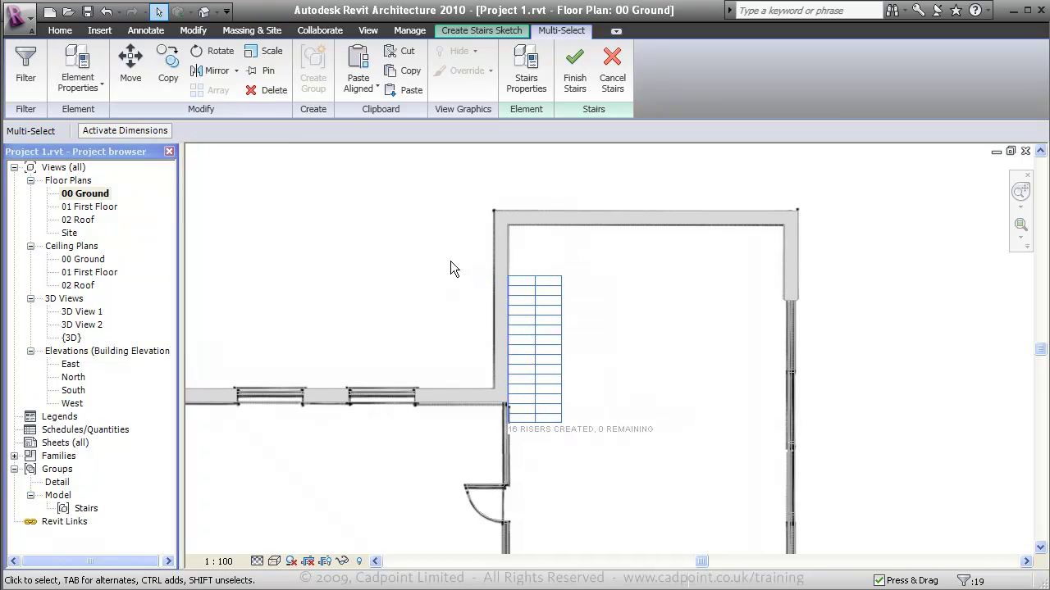
Set the stair's distance from the top wall to 1200
left_click(125, 130)
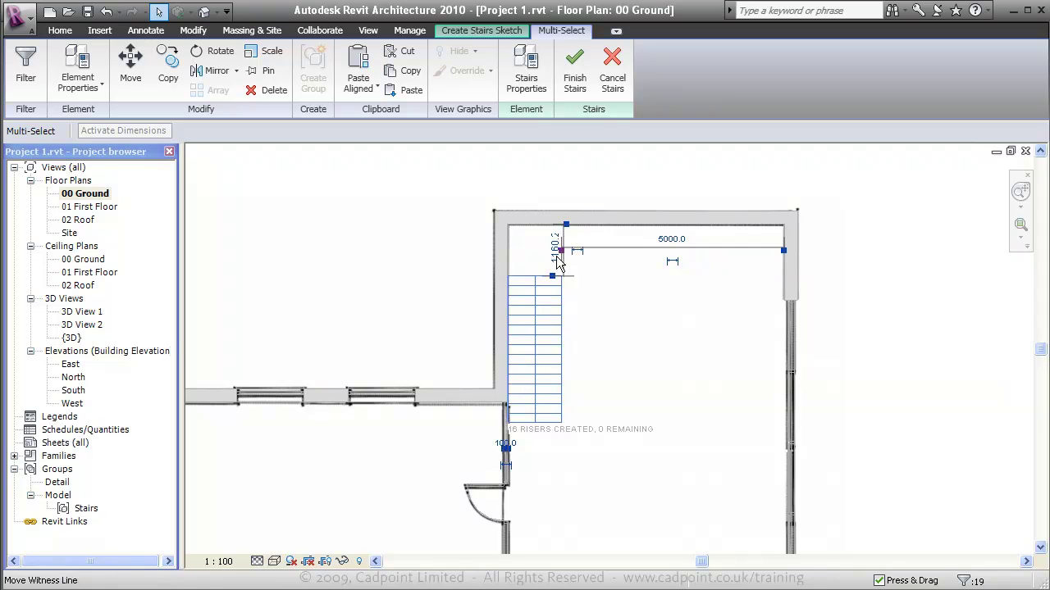
left_click(556, 252)
type("12")
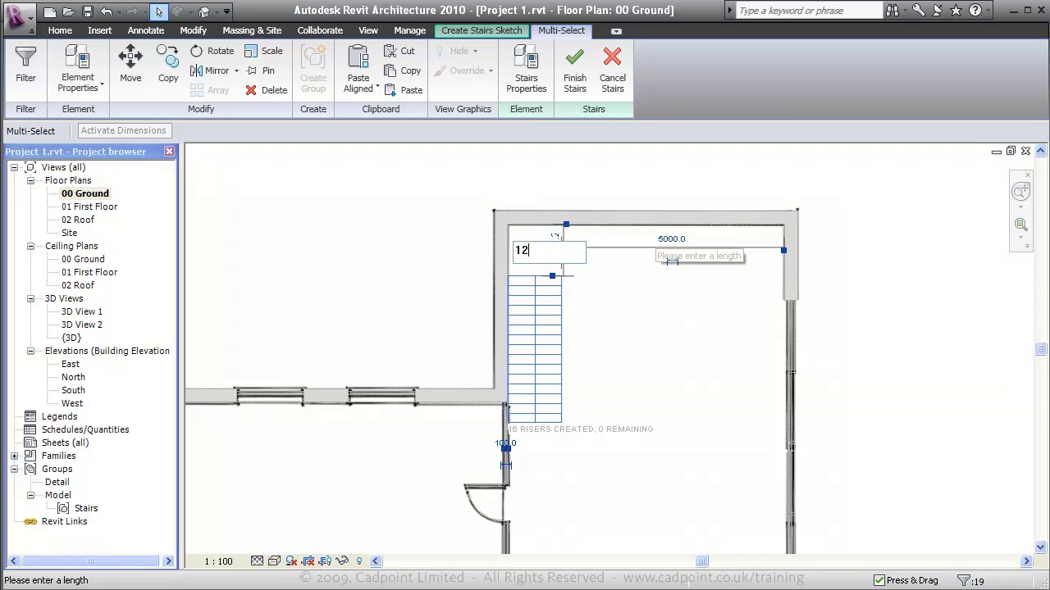
type("00")
key("Return")
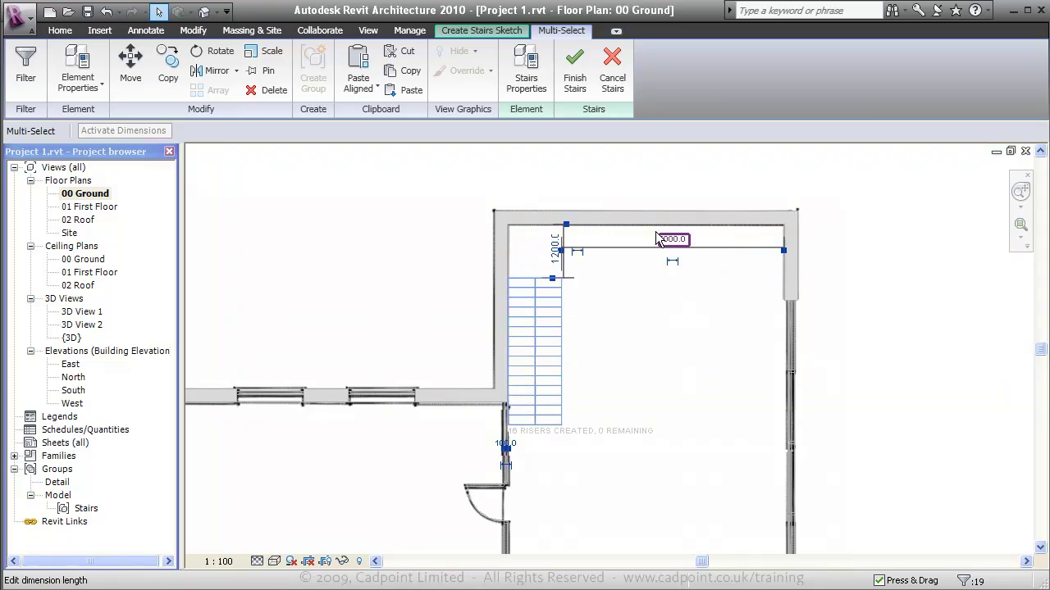
left_click(333, 311)
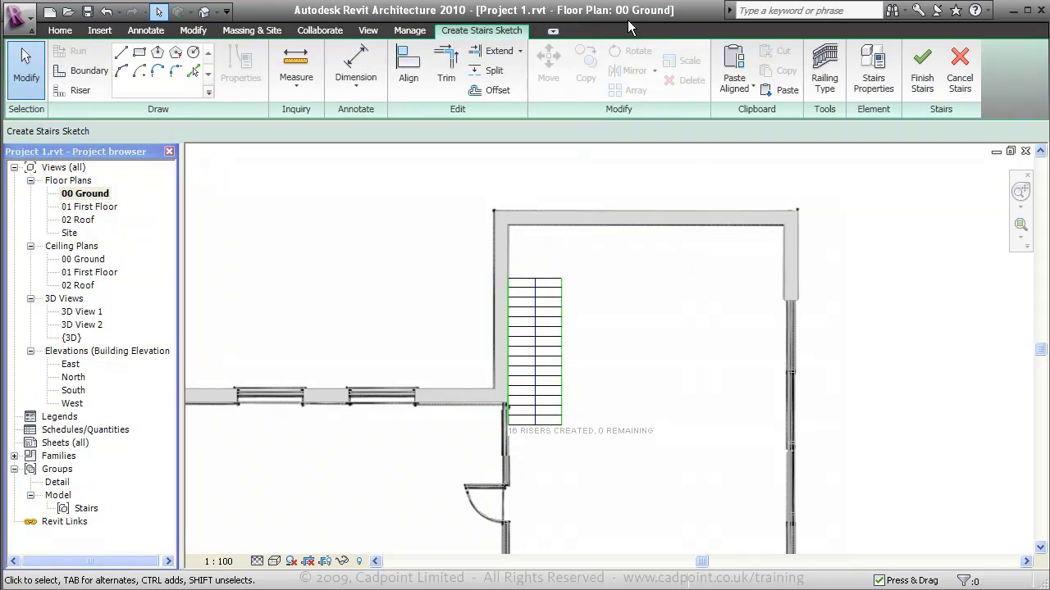
Finish the stair and view it with its railing in the 3D View 2 perspective
left_click(925, 72)
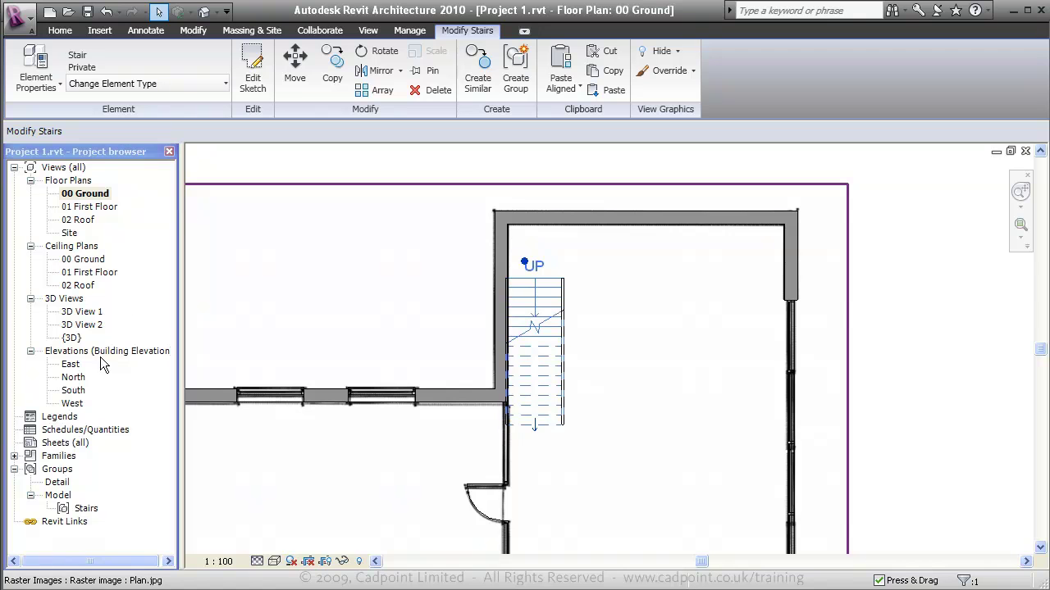
double_click(92, 326)
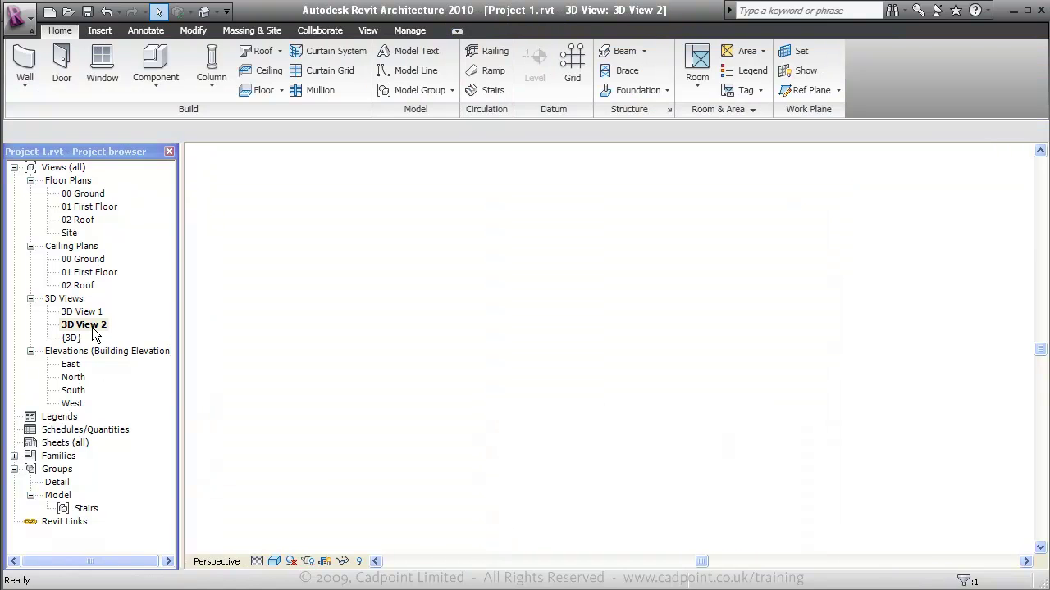
key("Escape")
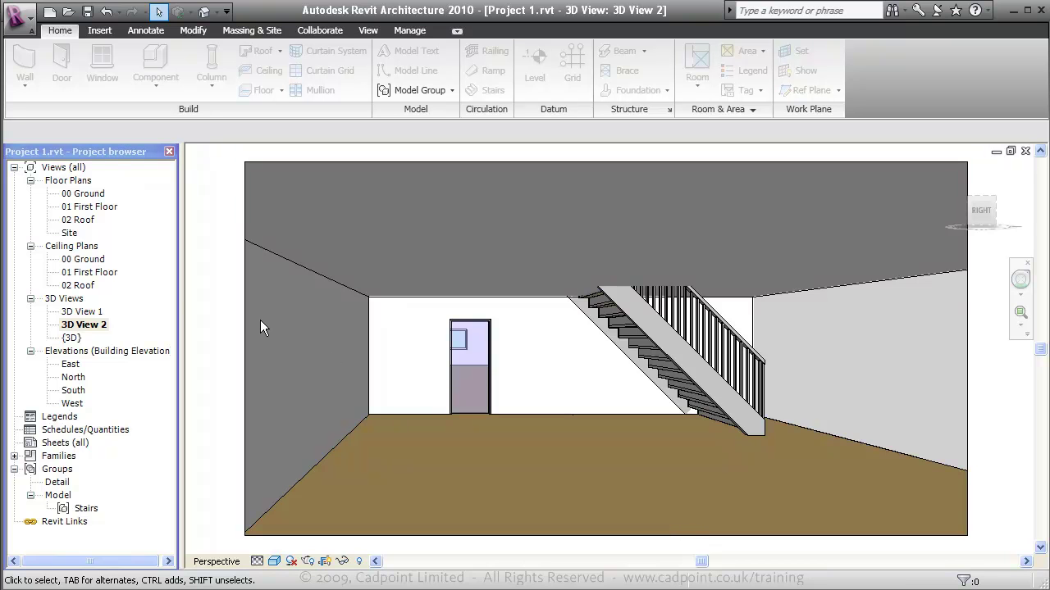
In the 00 Ground ceiling plan, select the ground-floor ceiling and edit its boundary
double_click(85, 259)
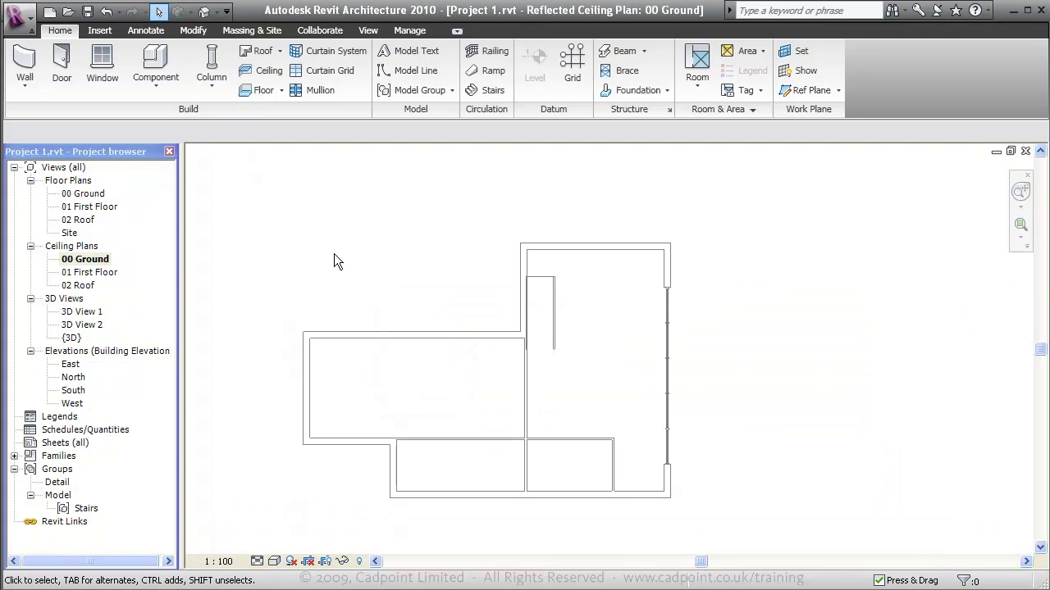
scroll(566, 302, "up", 2)
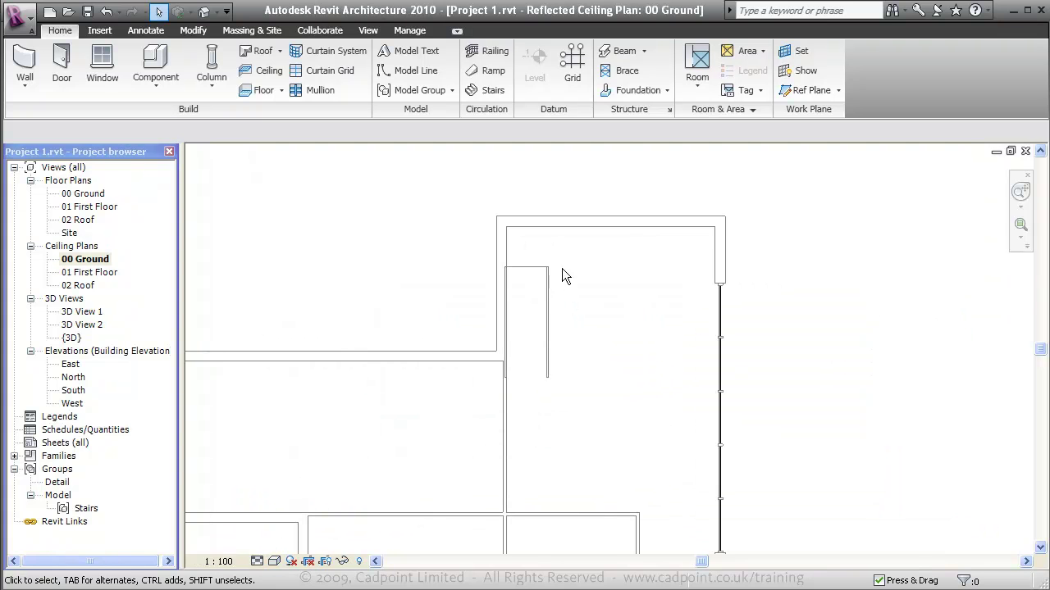
key("Tab")
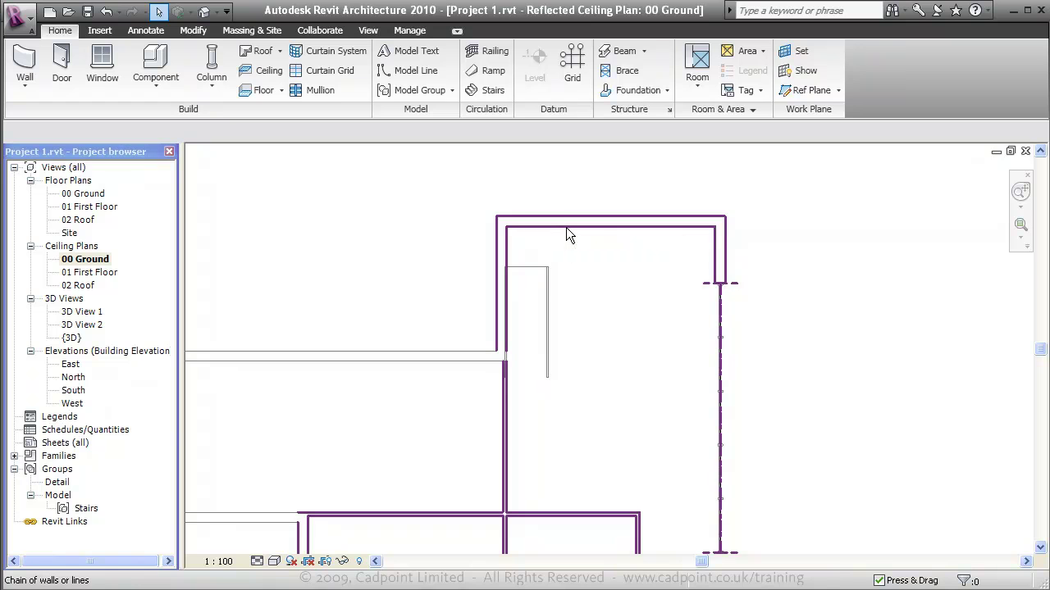
key("Tab")
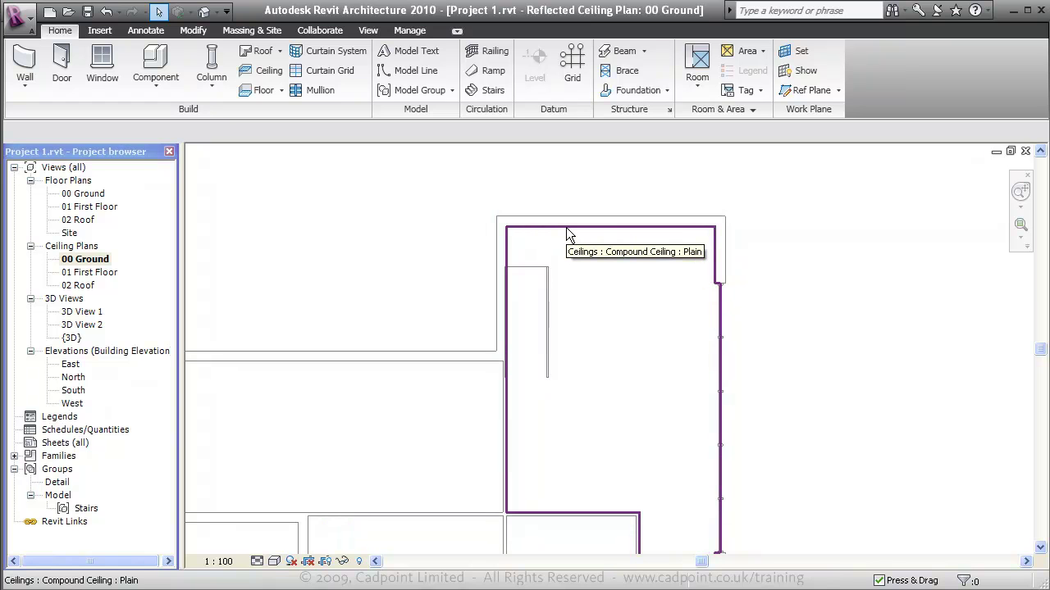
left_click(566, 227)
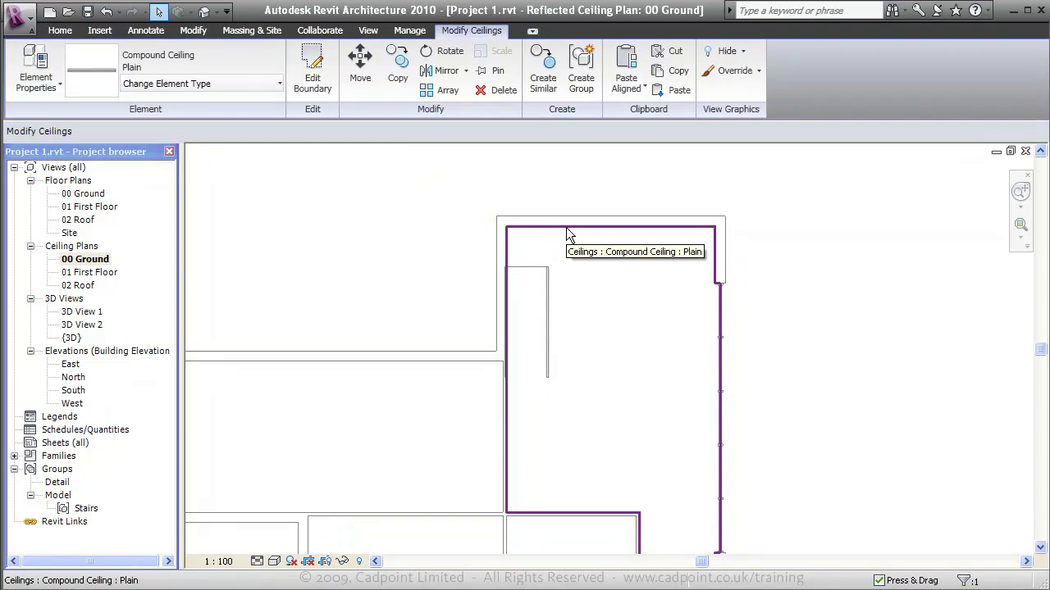
left_click(330, 85)
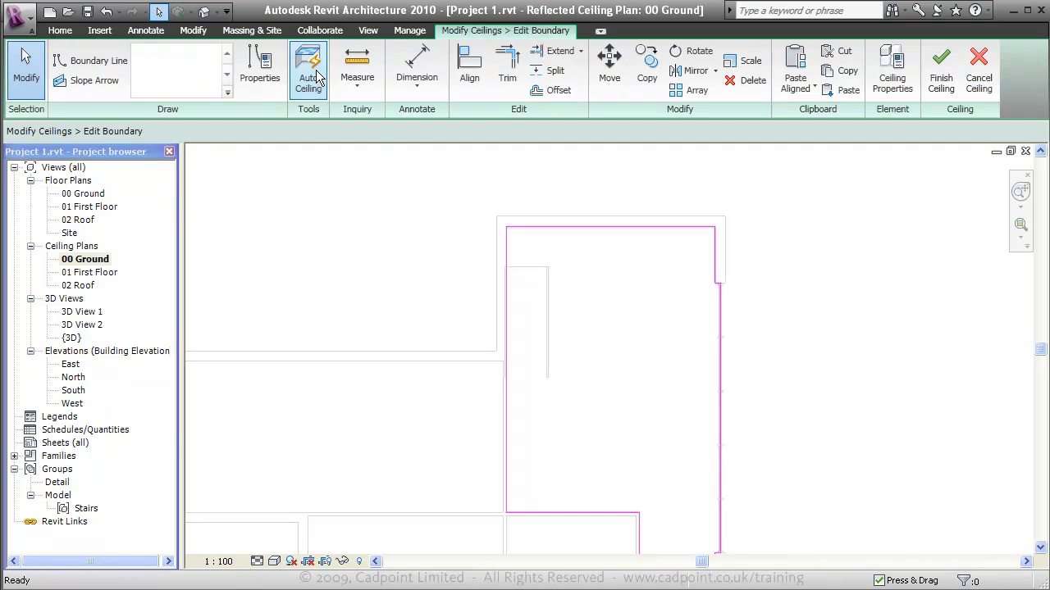
Draw new boundary lines outlining the opening beside the stair
left_click(94, 62)
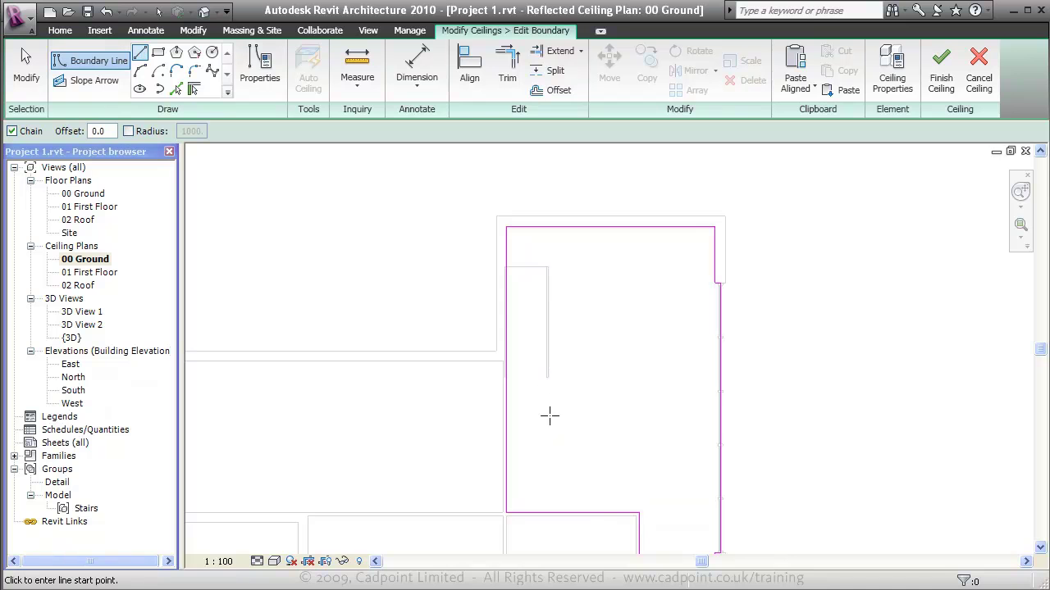
left_click(548, 378)
left_click(506, 378)
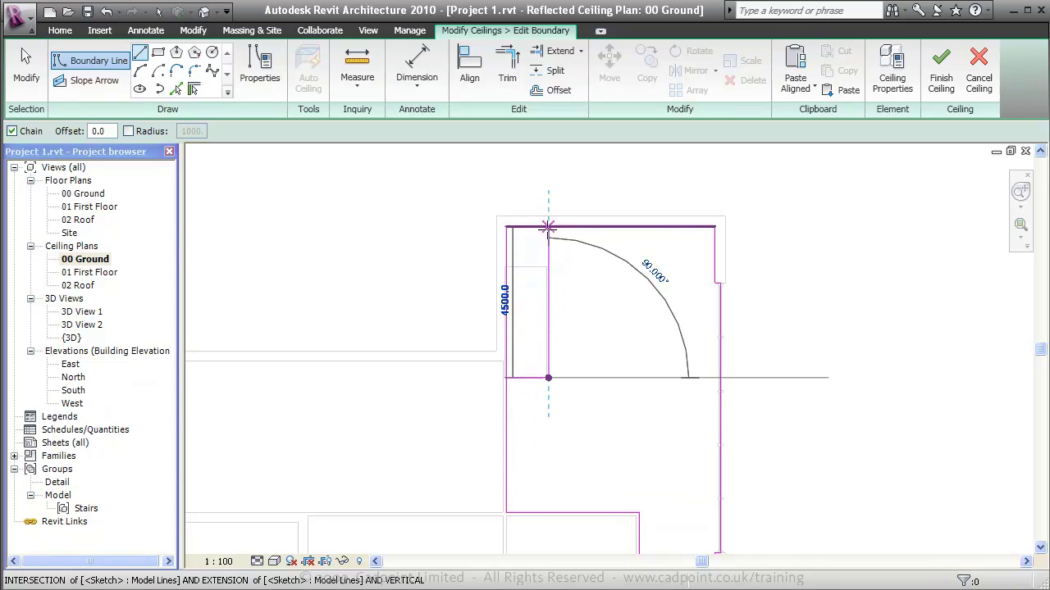
left_click(547, 228)
key("Escape")
key("Escape")
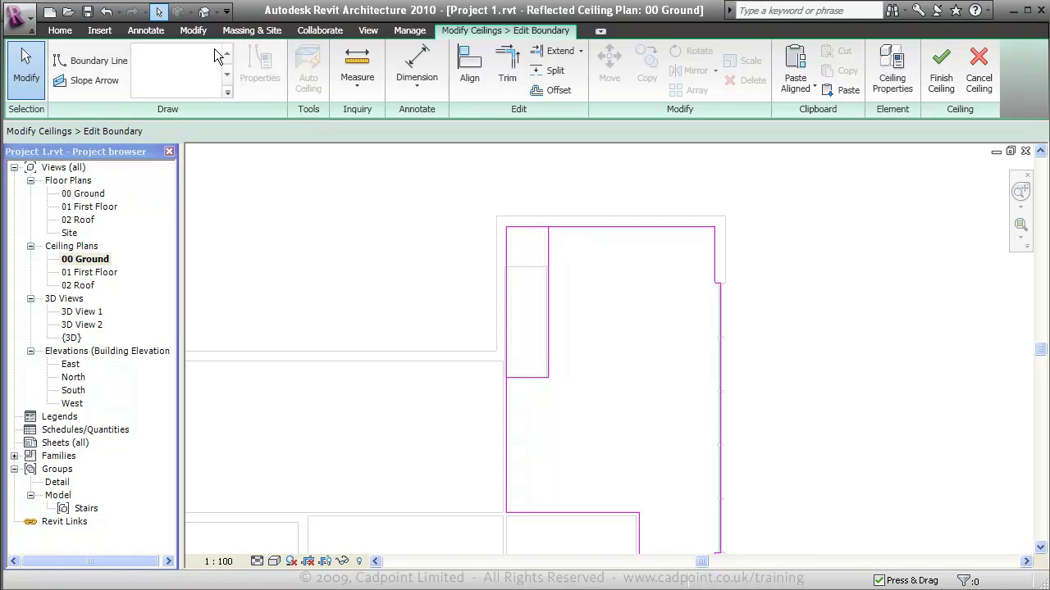
Trim the boundary edges to corners, remove the leftover edge and finish the ceiling
left_click(195, 31)
left_click(202, 69)
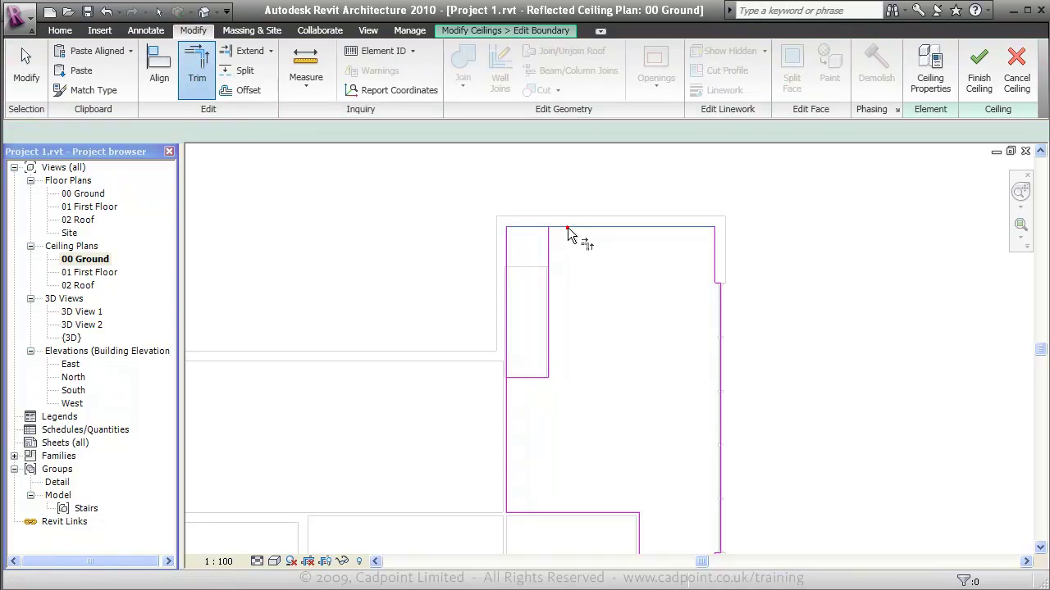
left_click(506, 389)
left_click(518, 378)
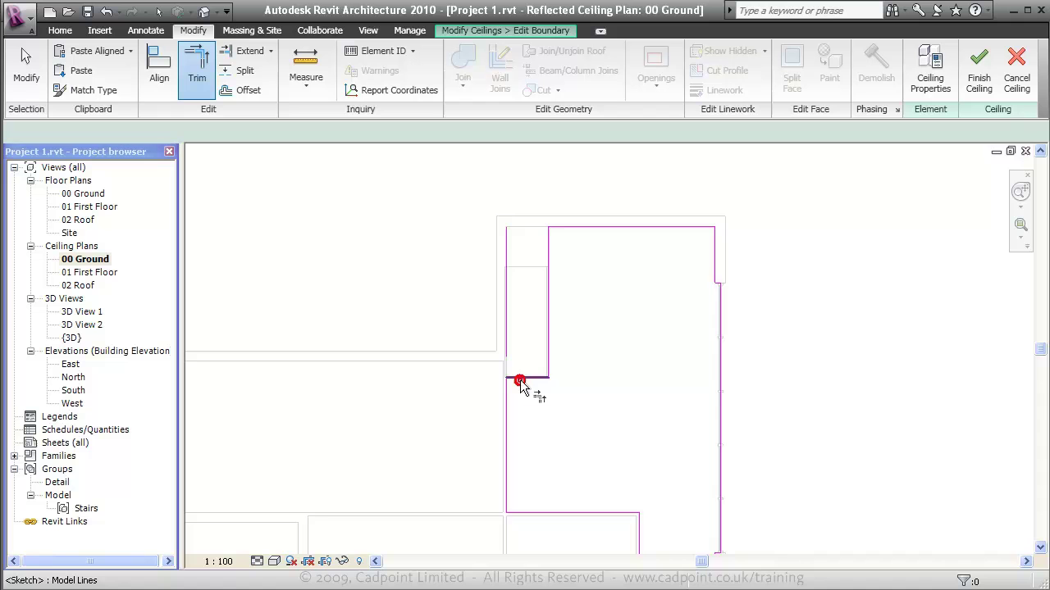
key("Escape")
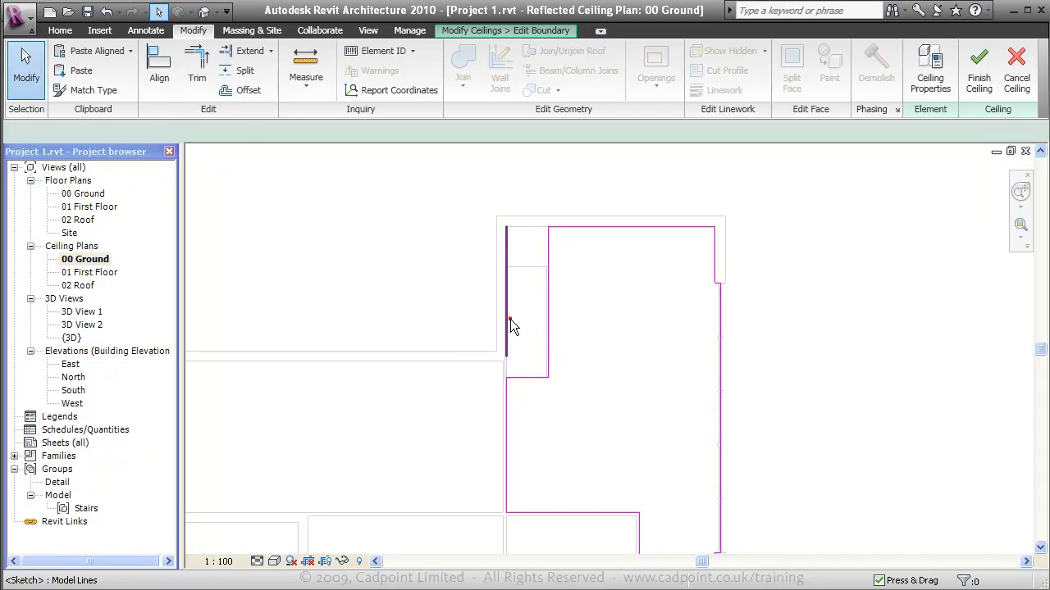
left_click(508, 320)
key("Escape")
middle_click_drag(510, 319, 601, 351)
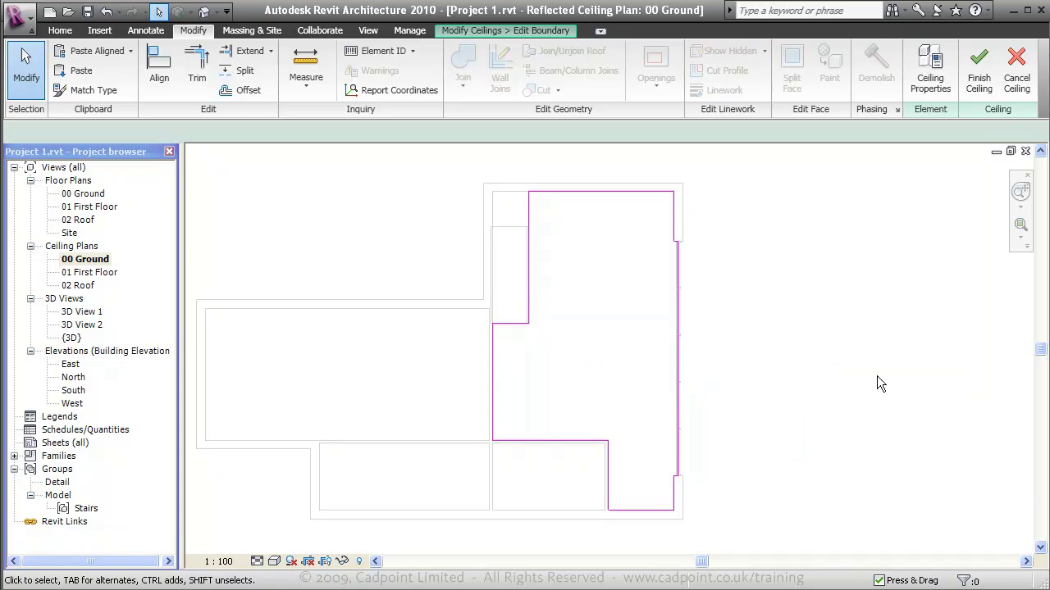
left_click(982, 80)
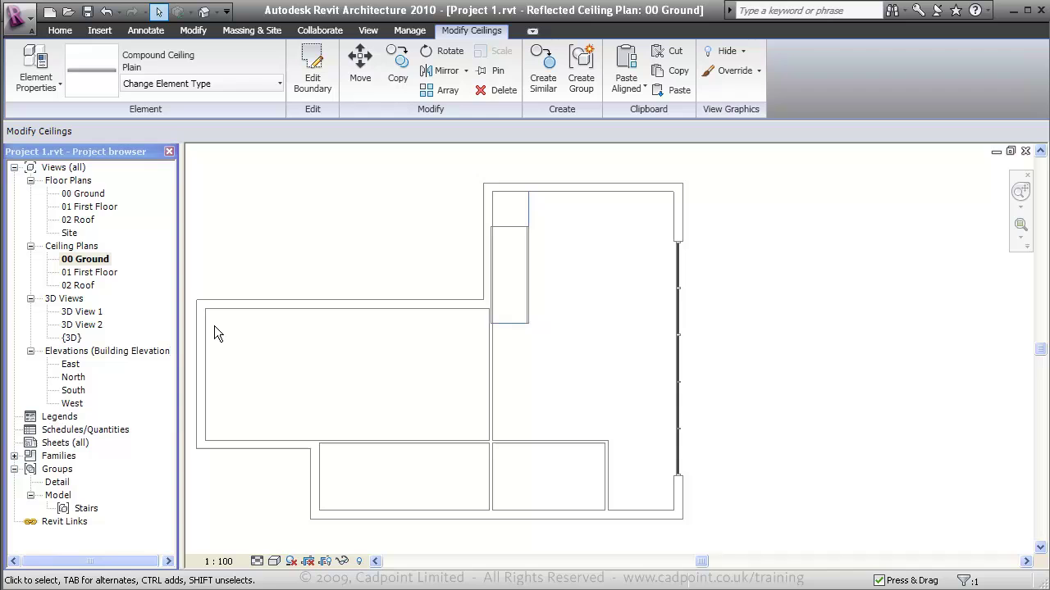
Return to 3D View 2 and deselect the ceiling to see the opening above the stair
left_click(83, 326)
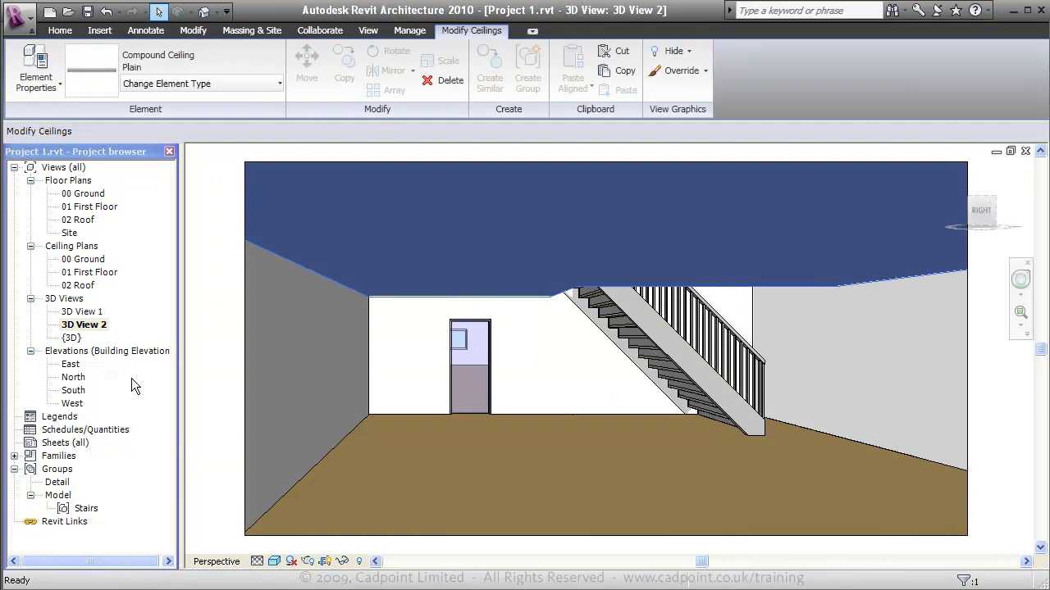
left_click(579, 510)
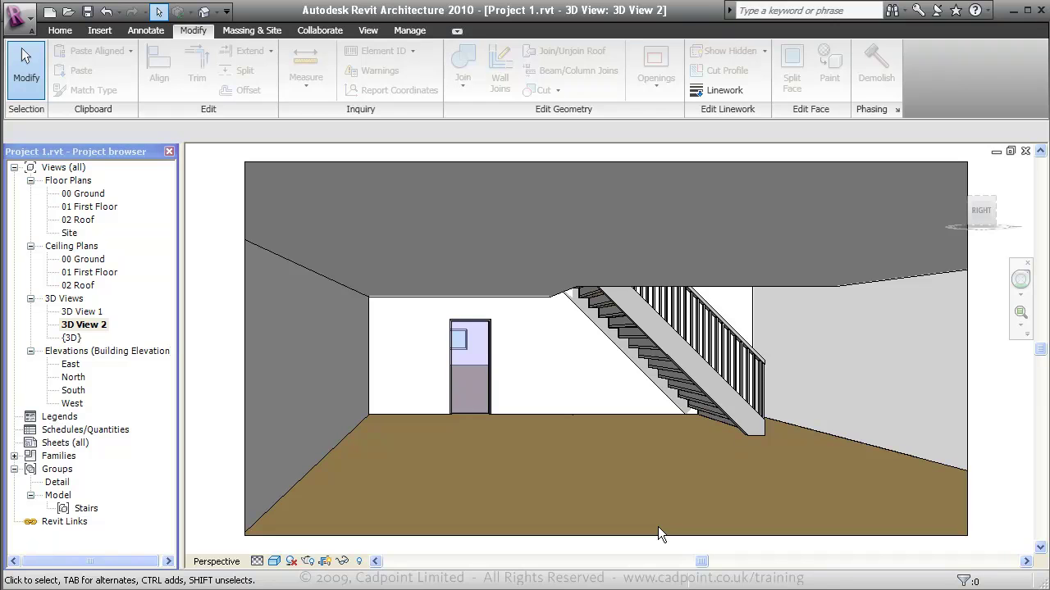